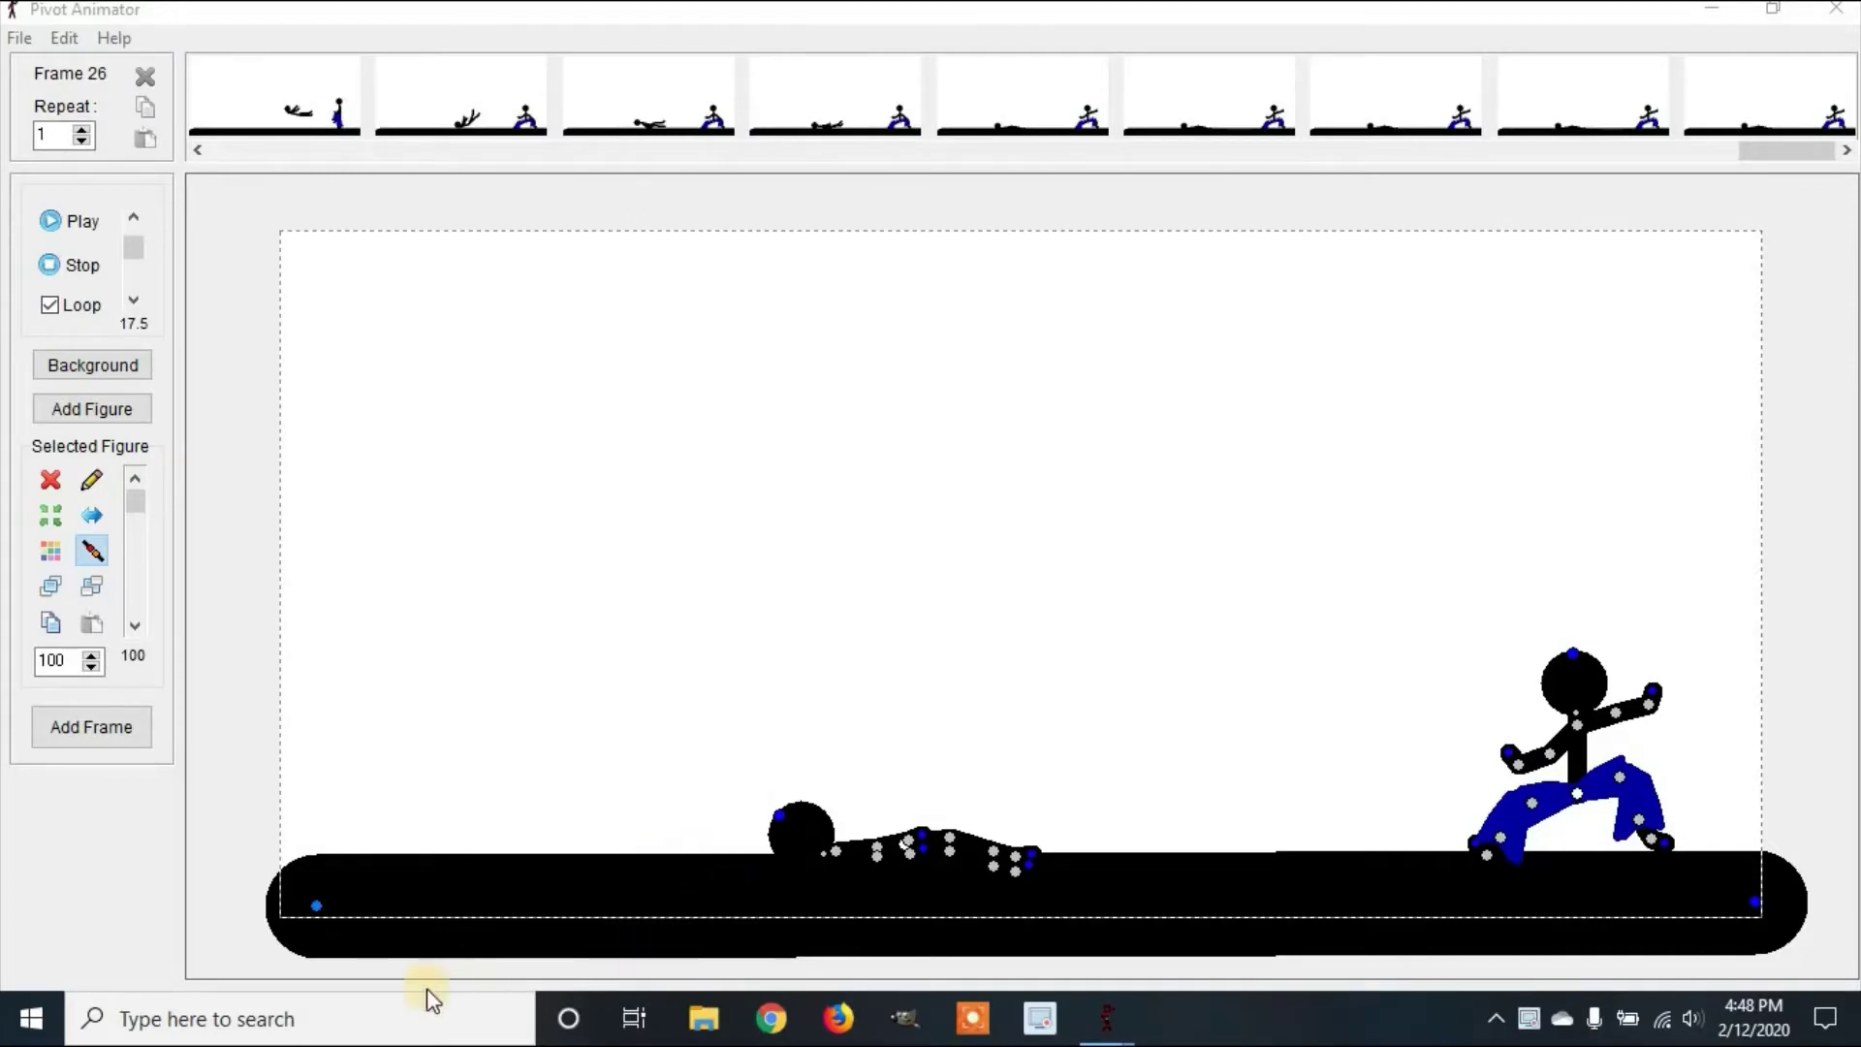
- Launch Paint from the Windows search
left_click(382, 1018)
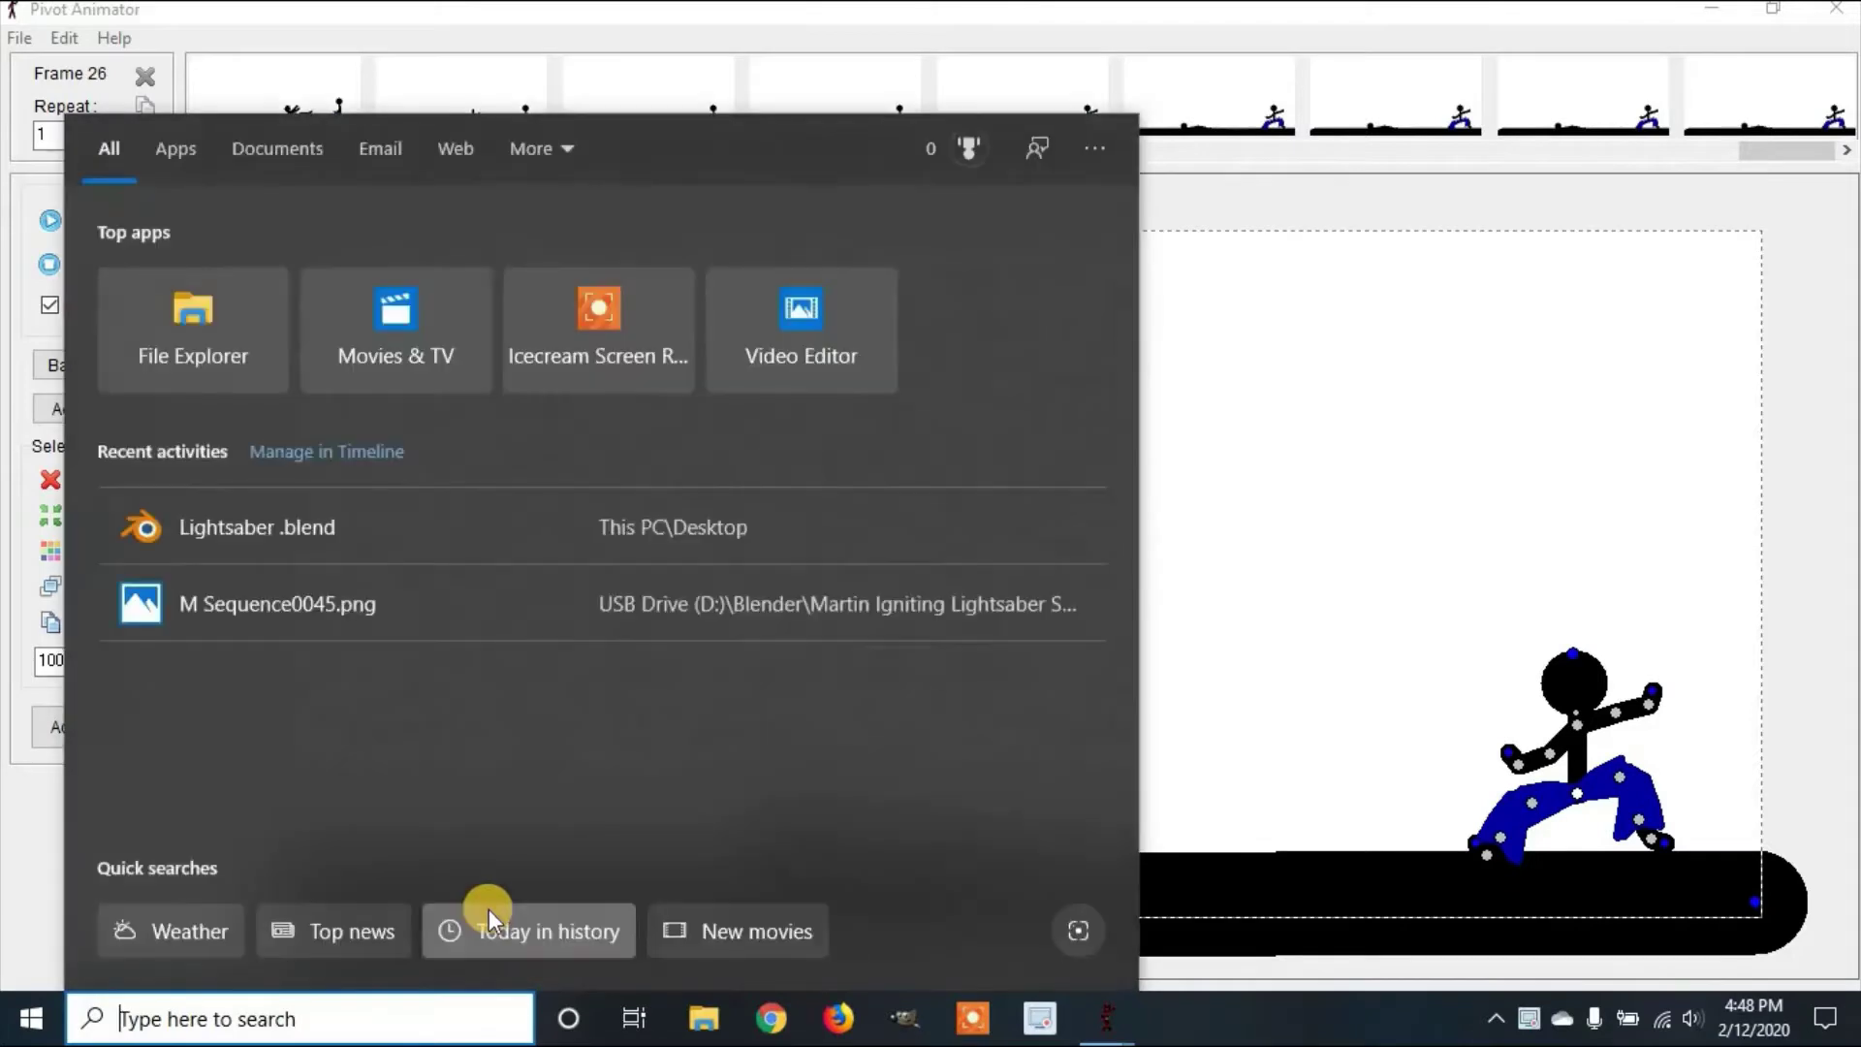
type("paint")
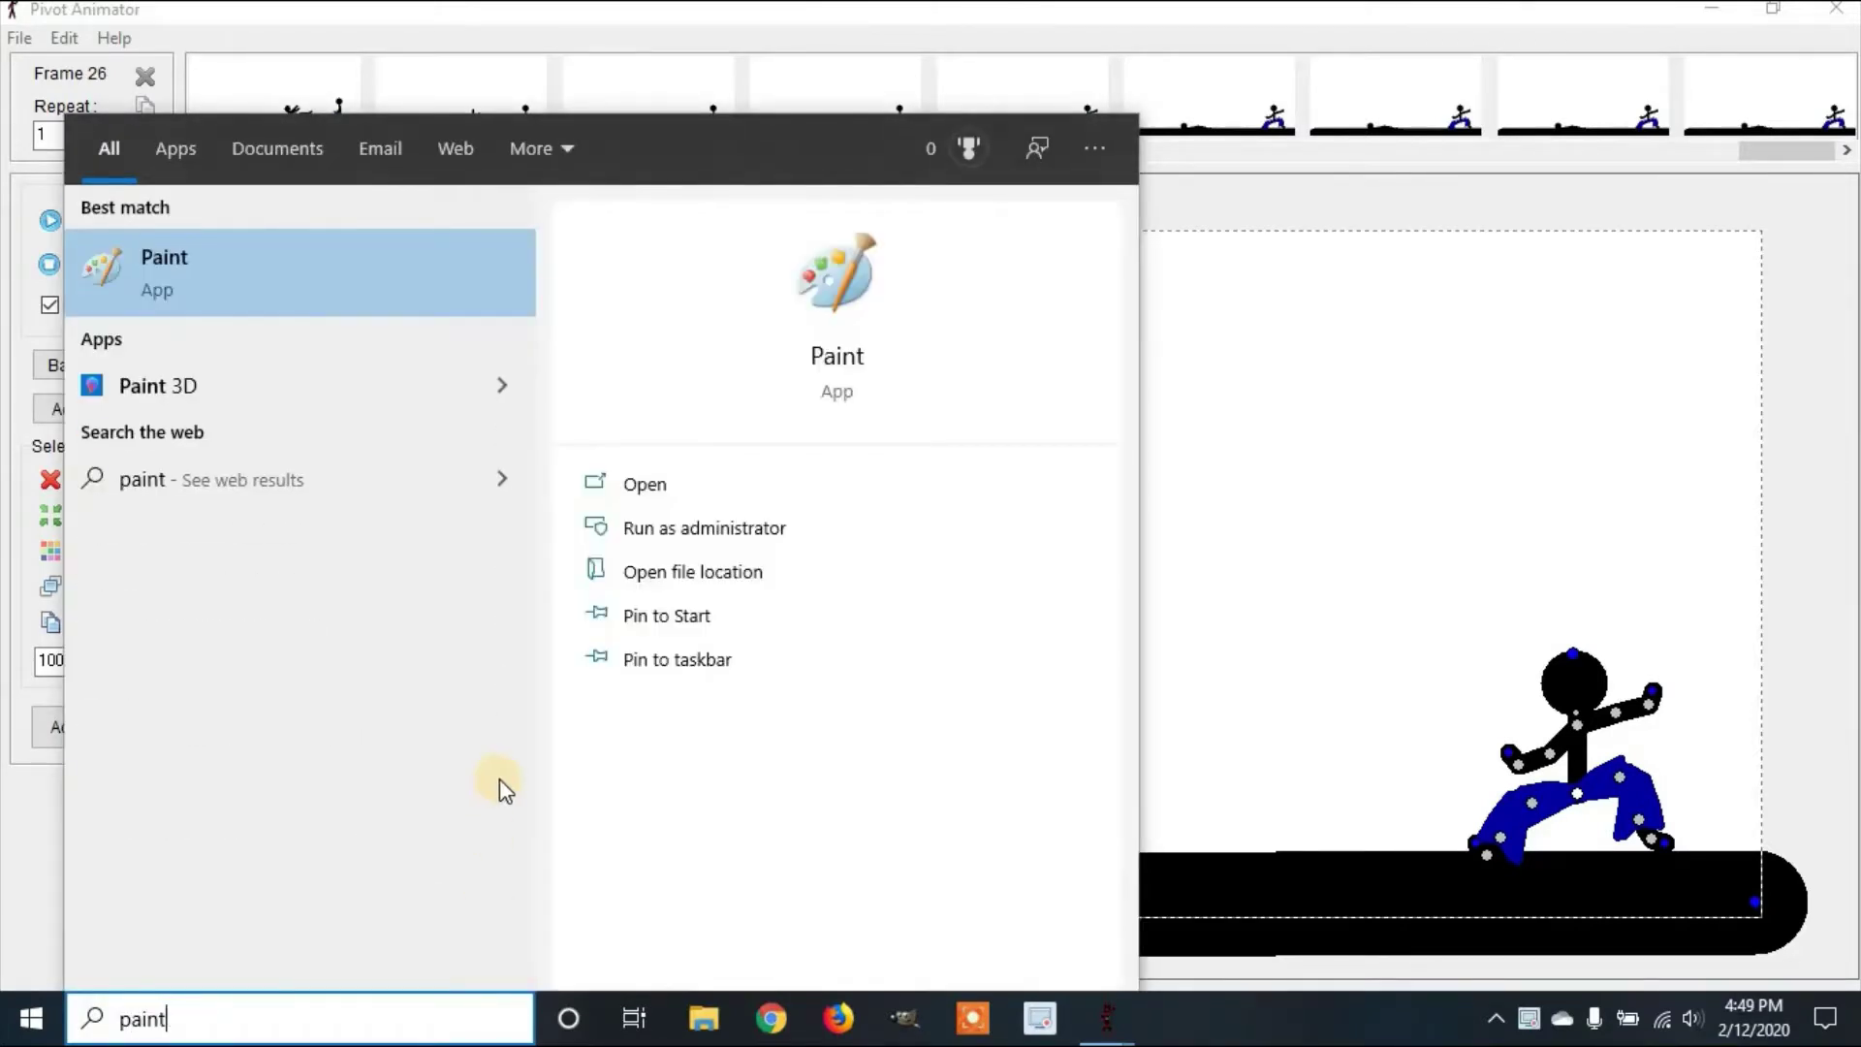
left_click(434, 283)
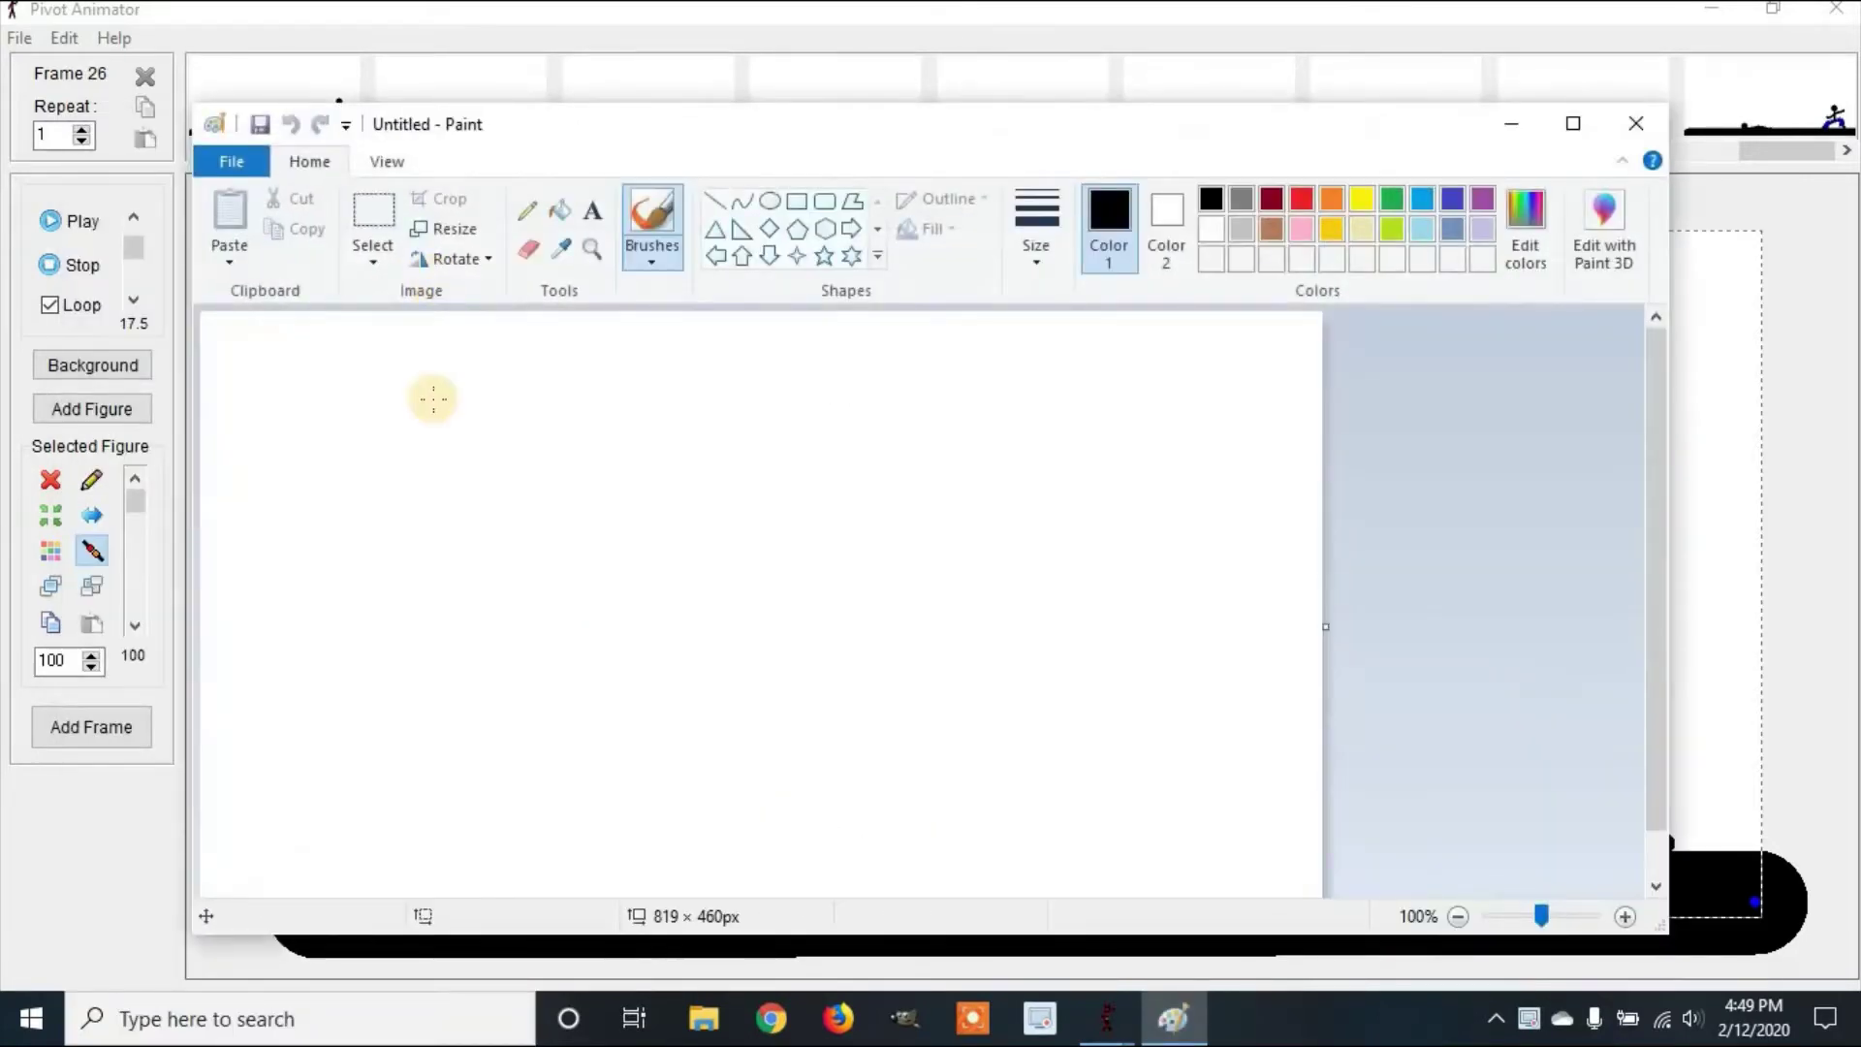
- Dab a small cluster of black particle dots near the canvas top-left
left_click(256, 349)
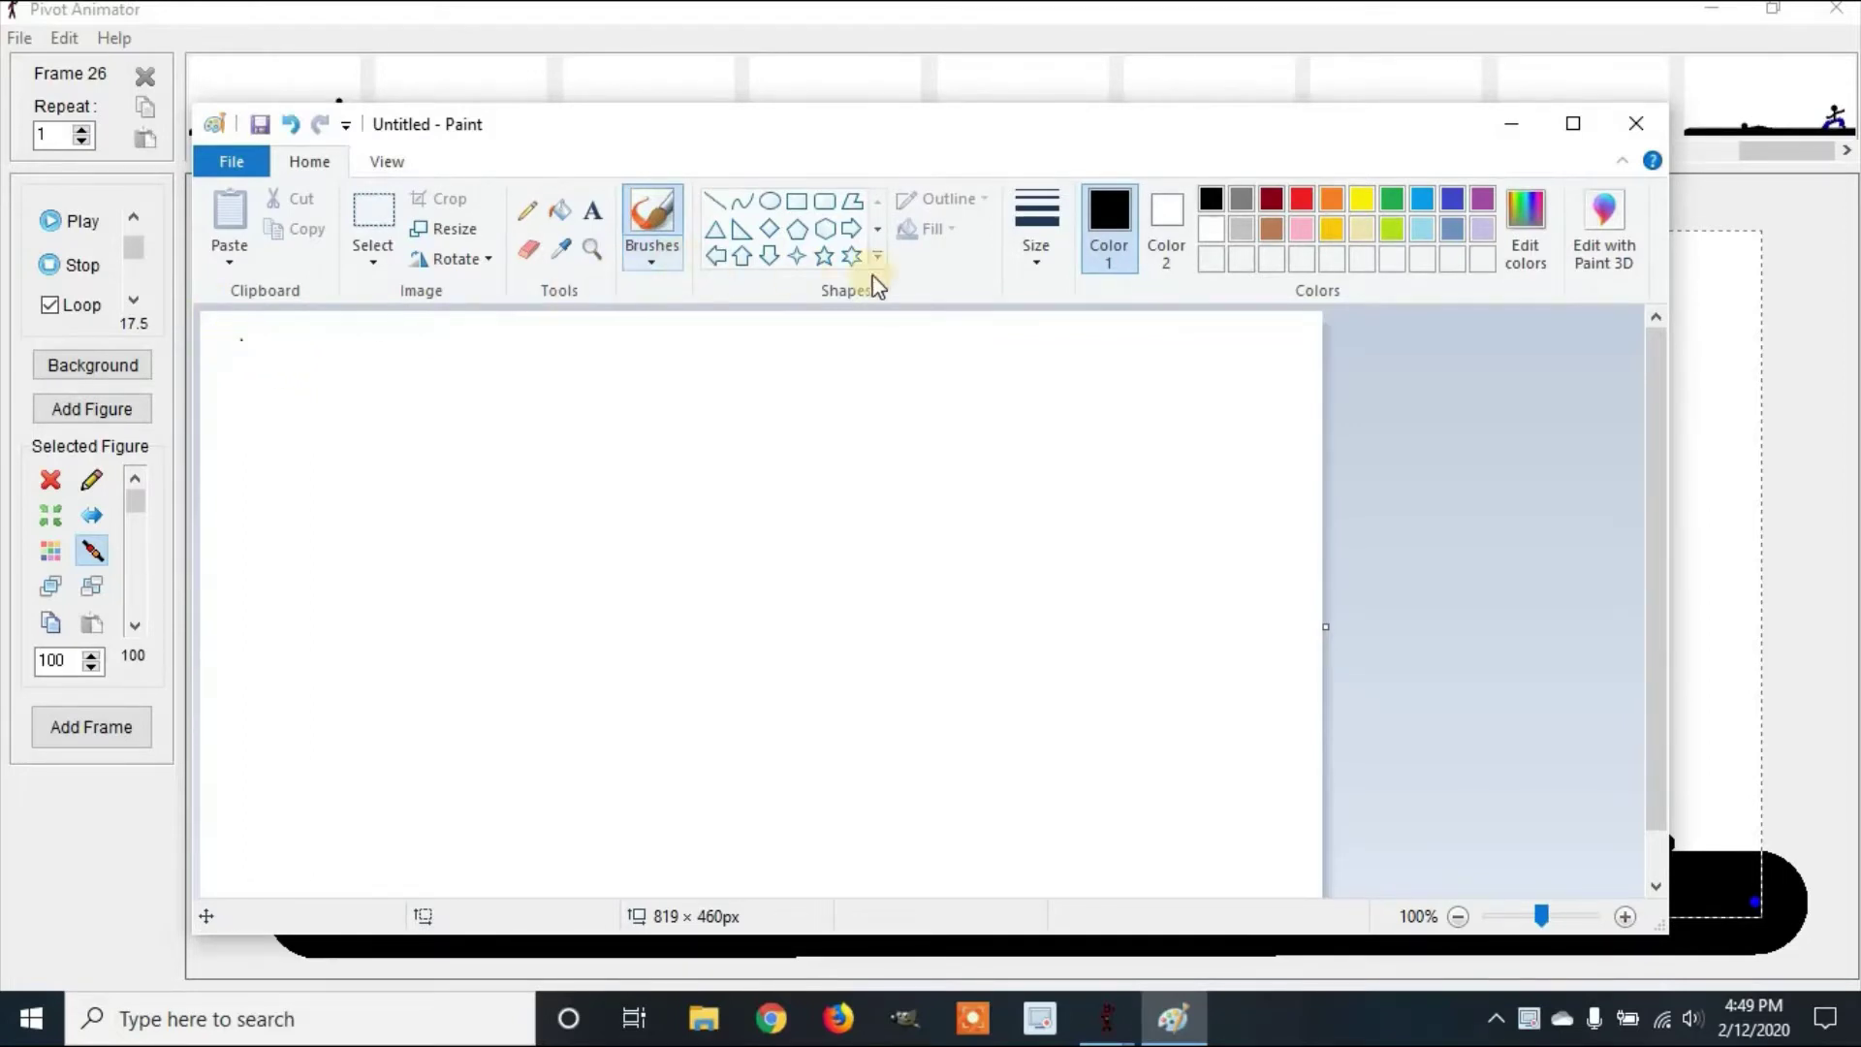
left_click(294, 348)
key("ctrl+z")
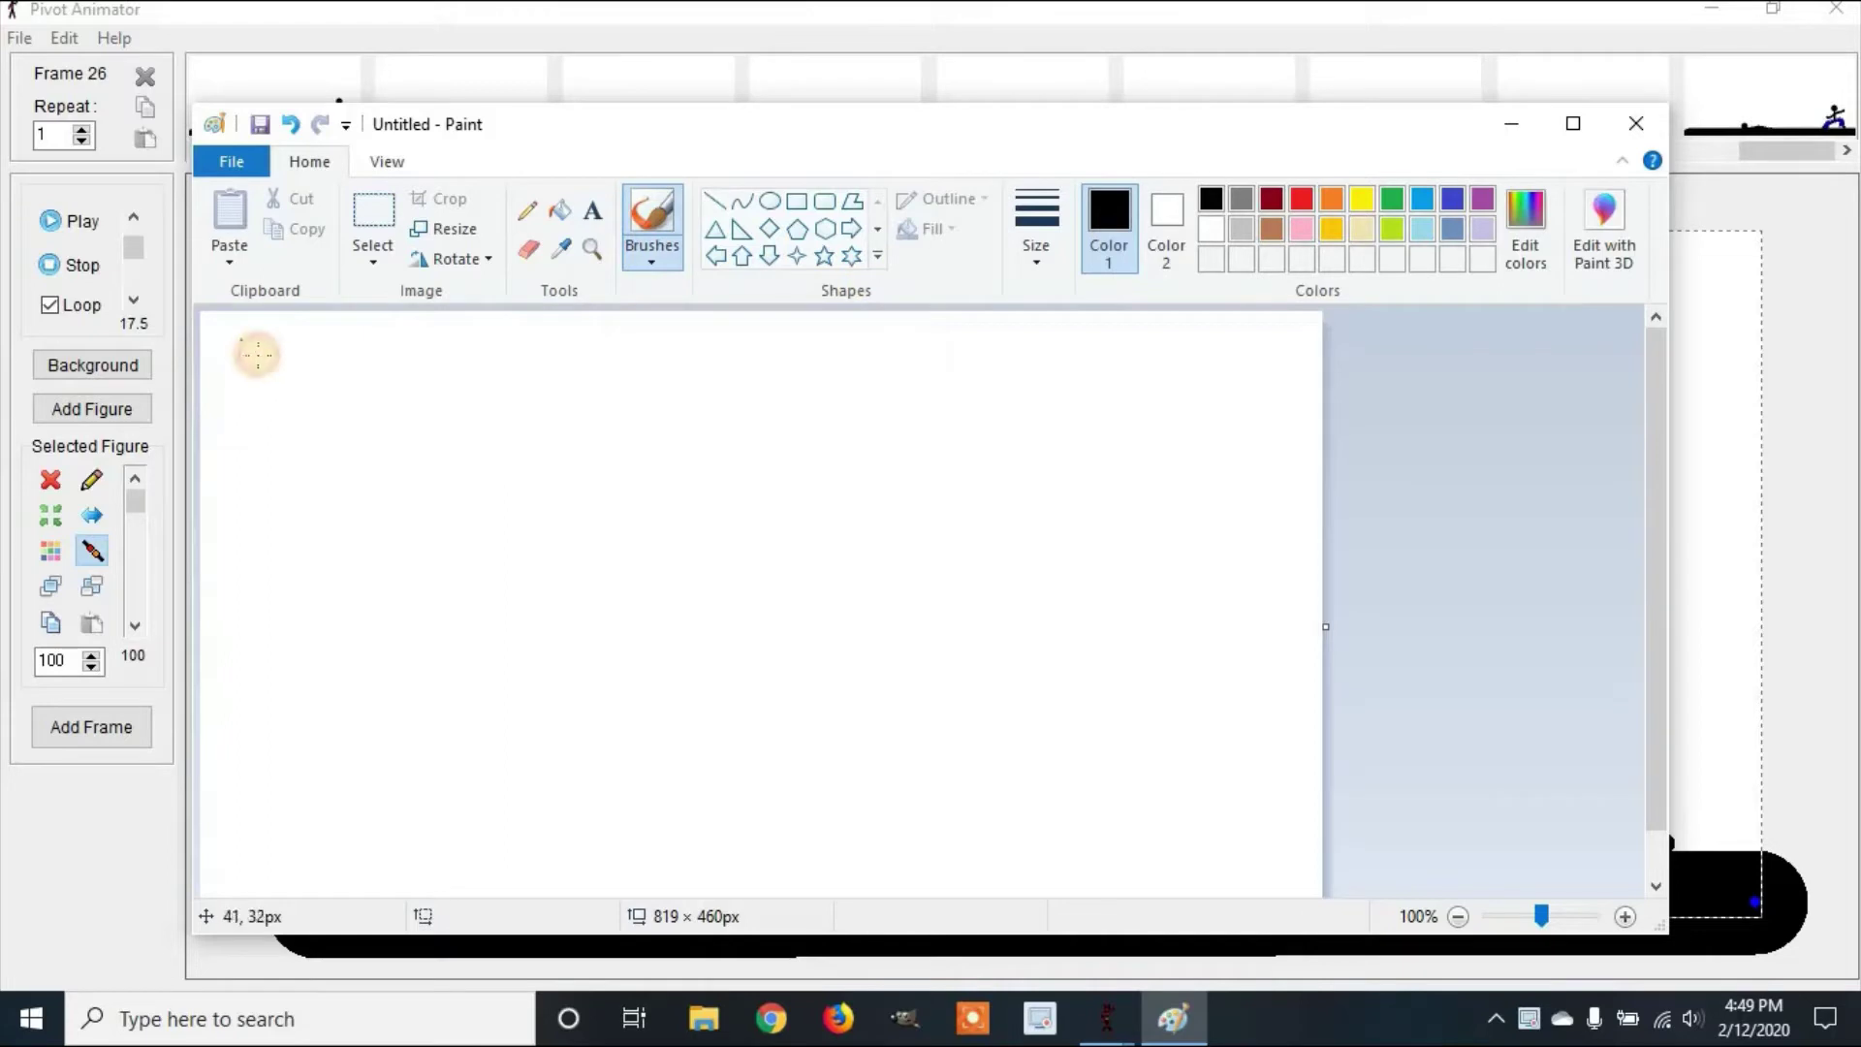
left_click(256, 355)
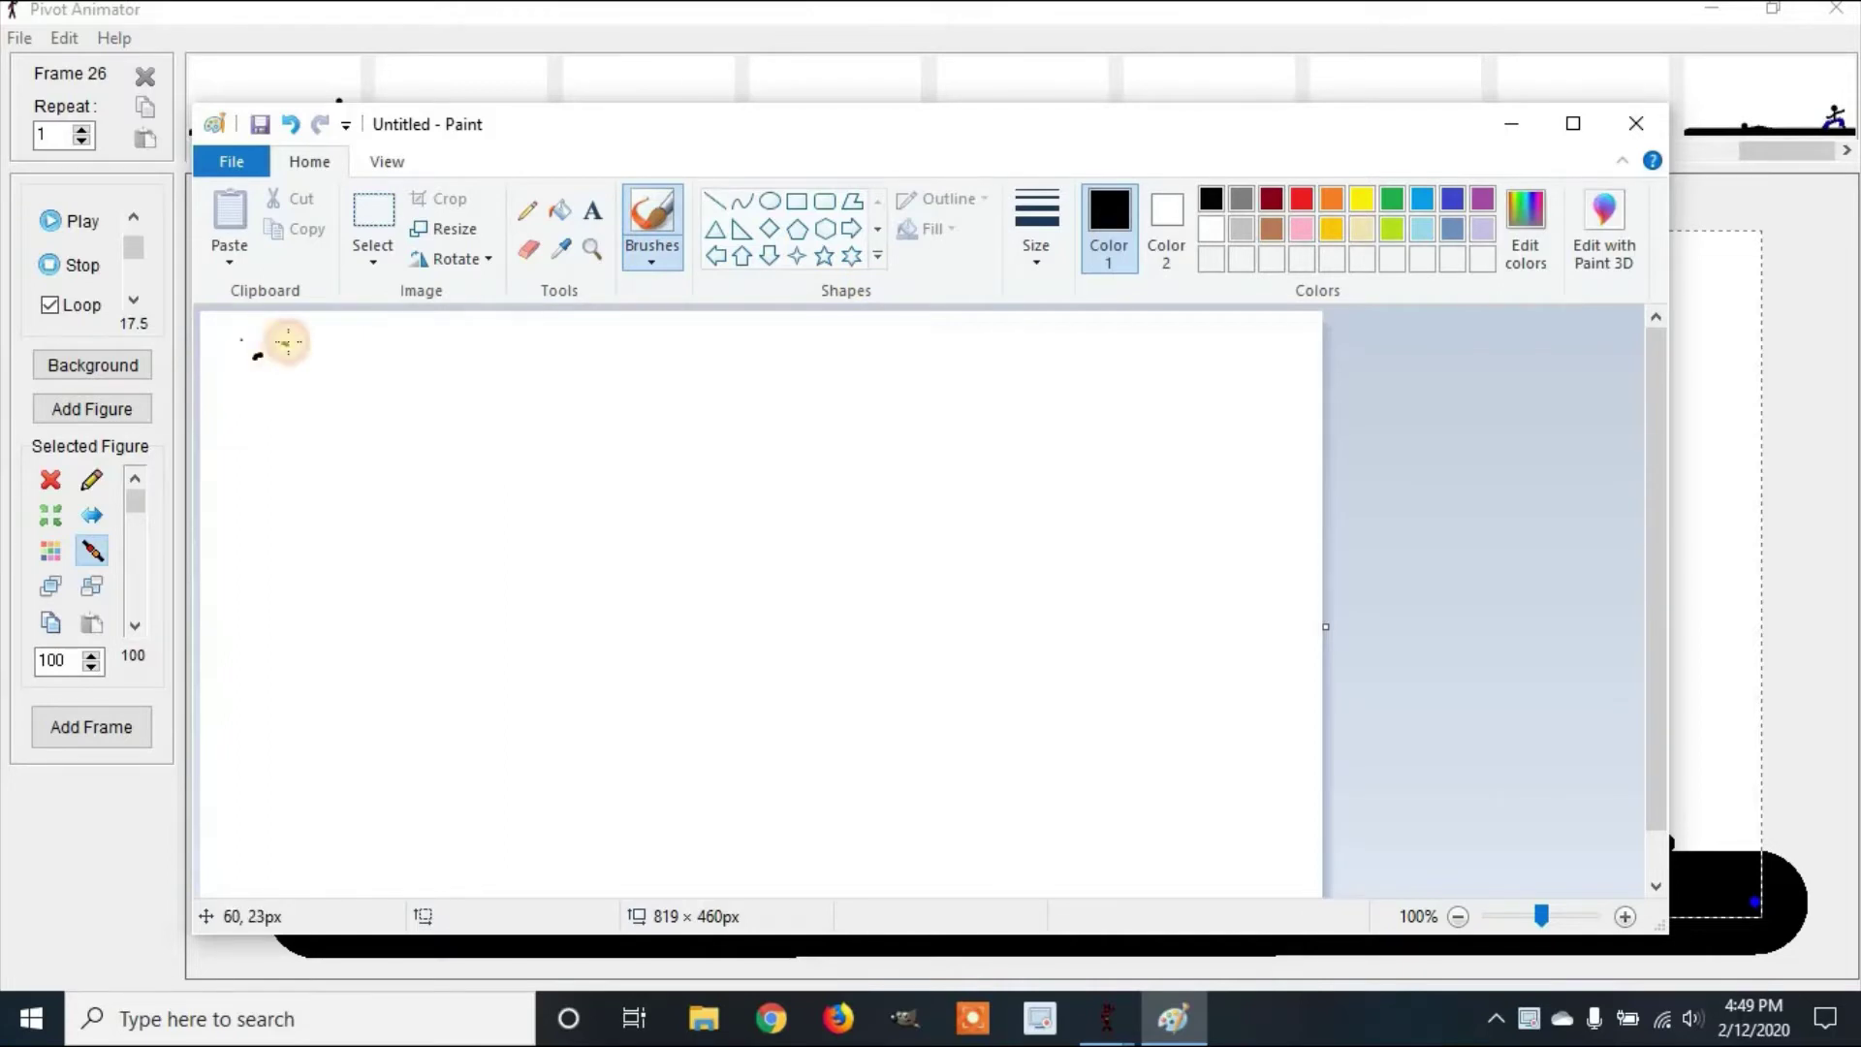
left_click(278, 371)
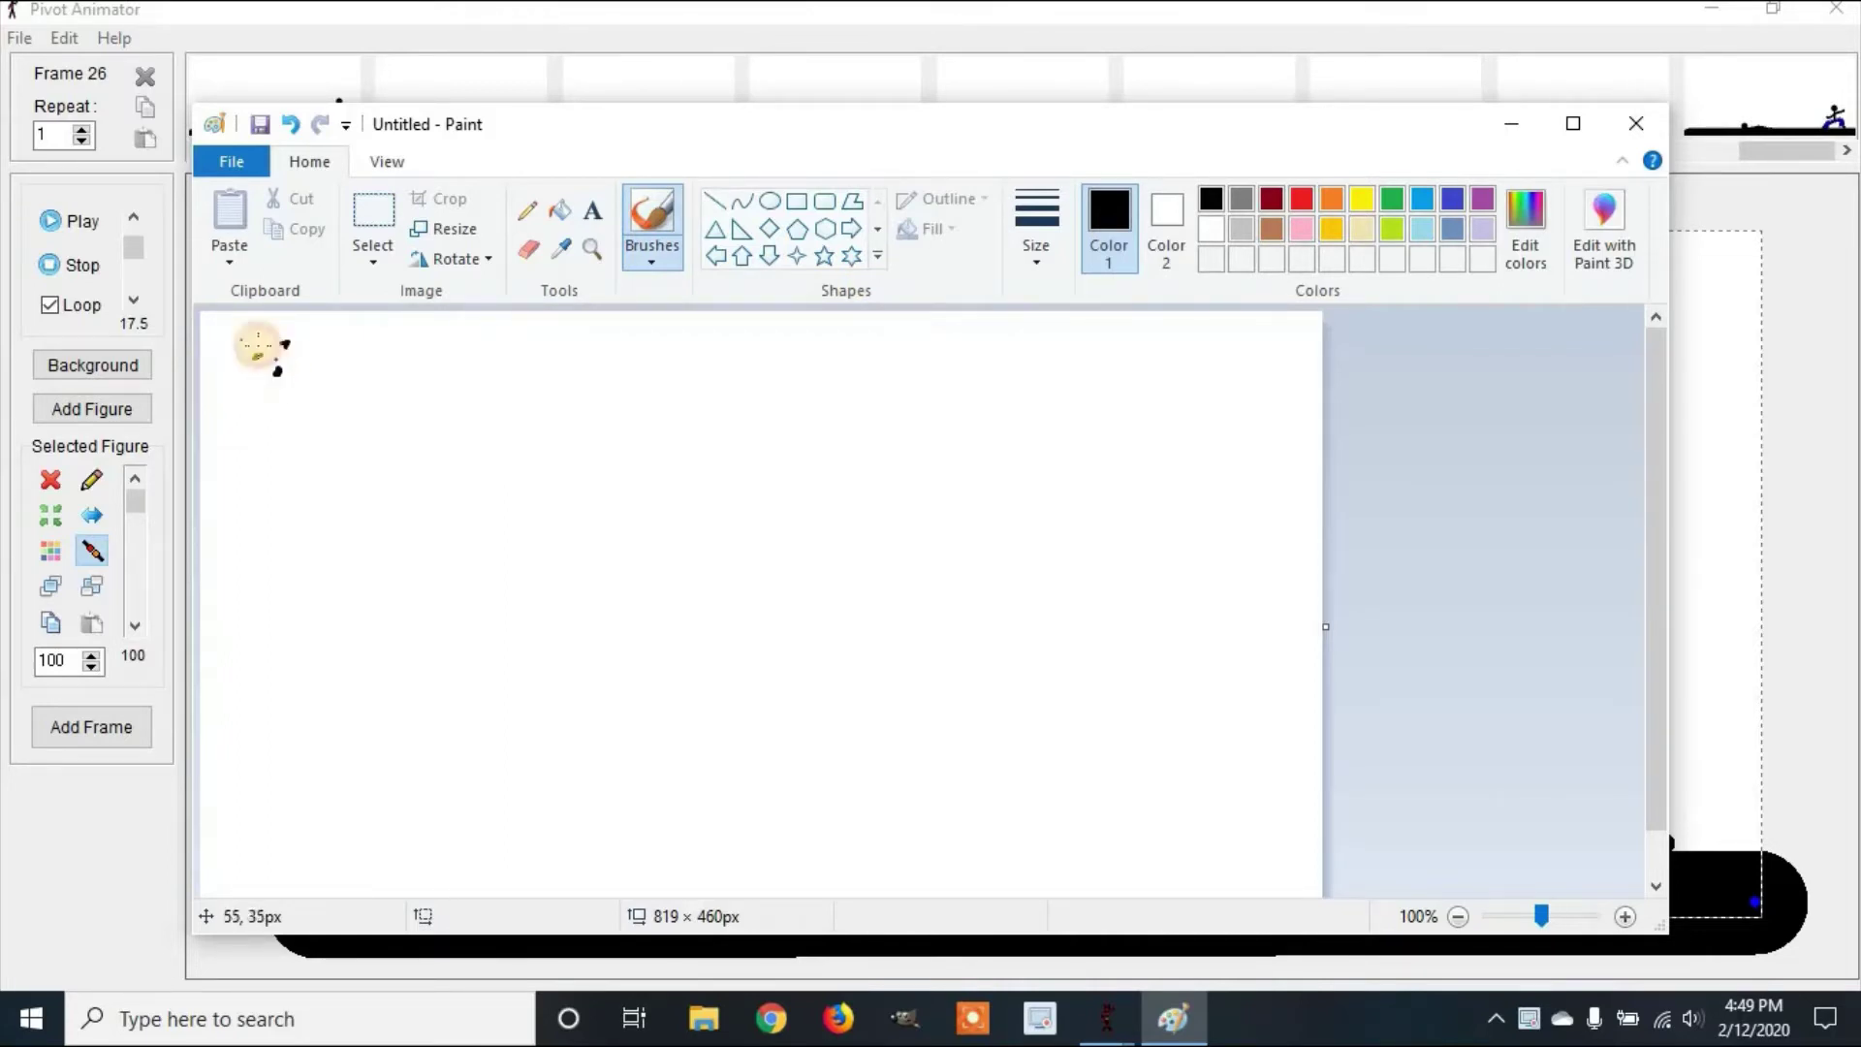
left_click(260, 335)
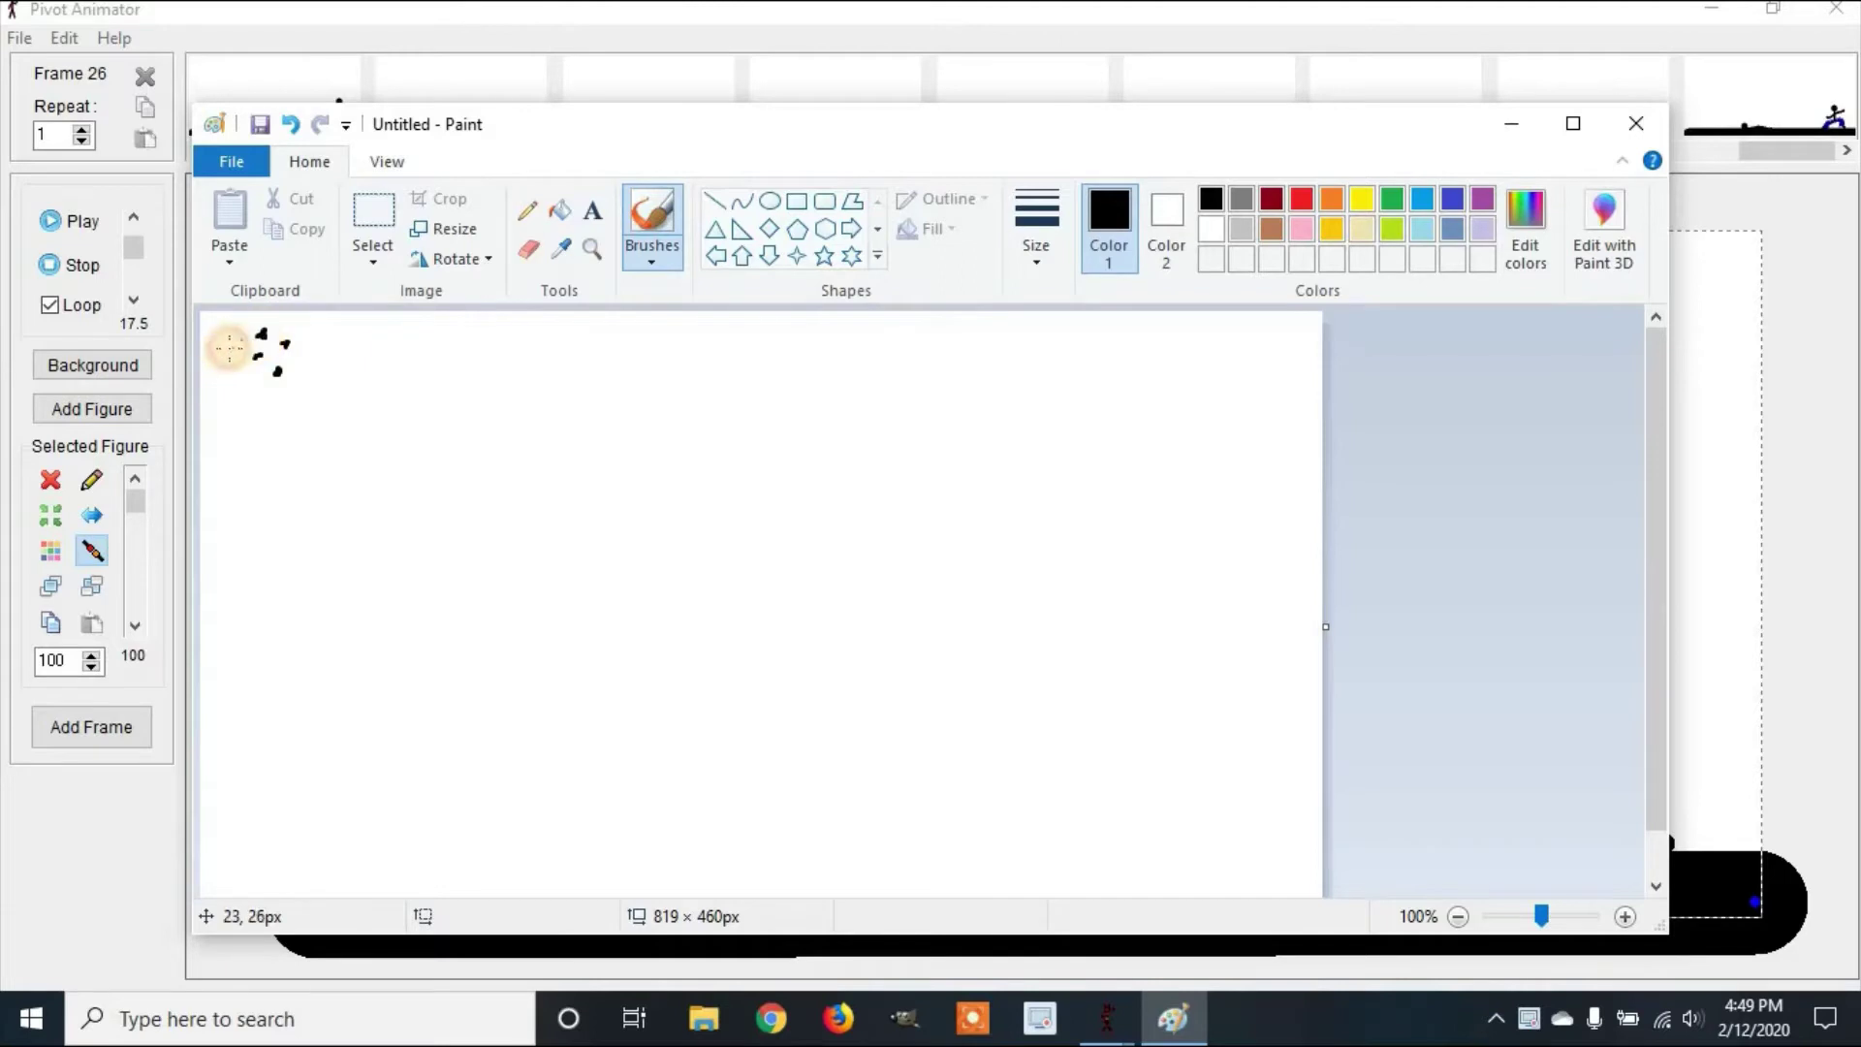
left_click(231, 350)
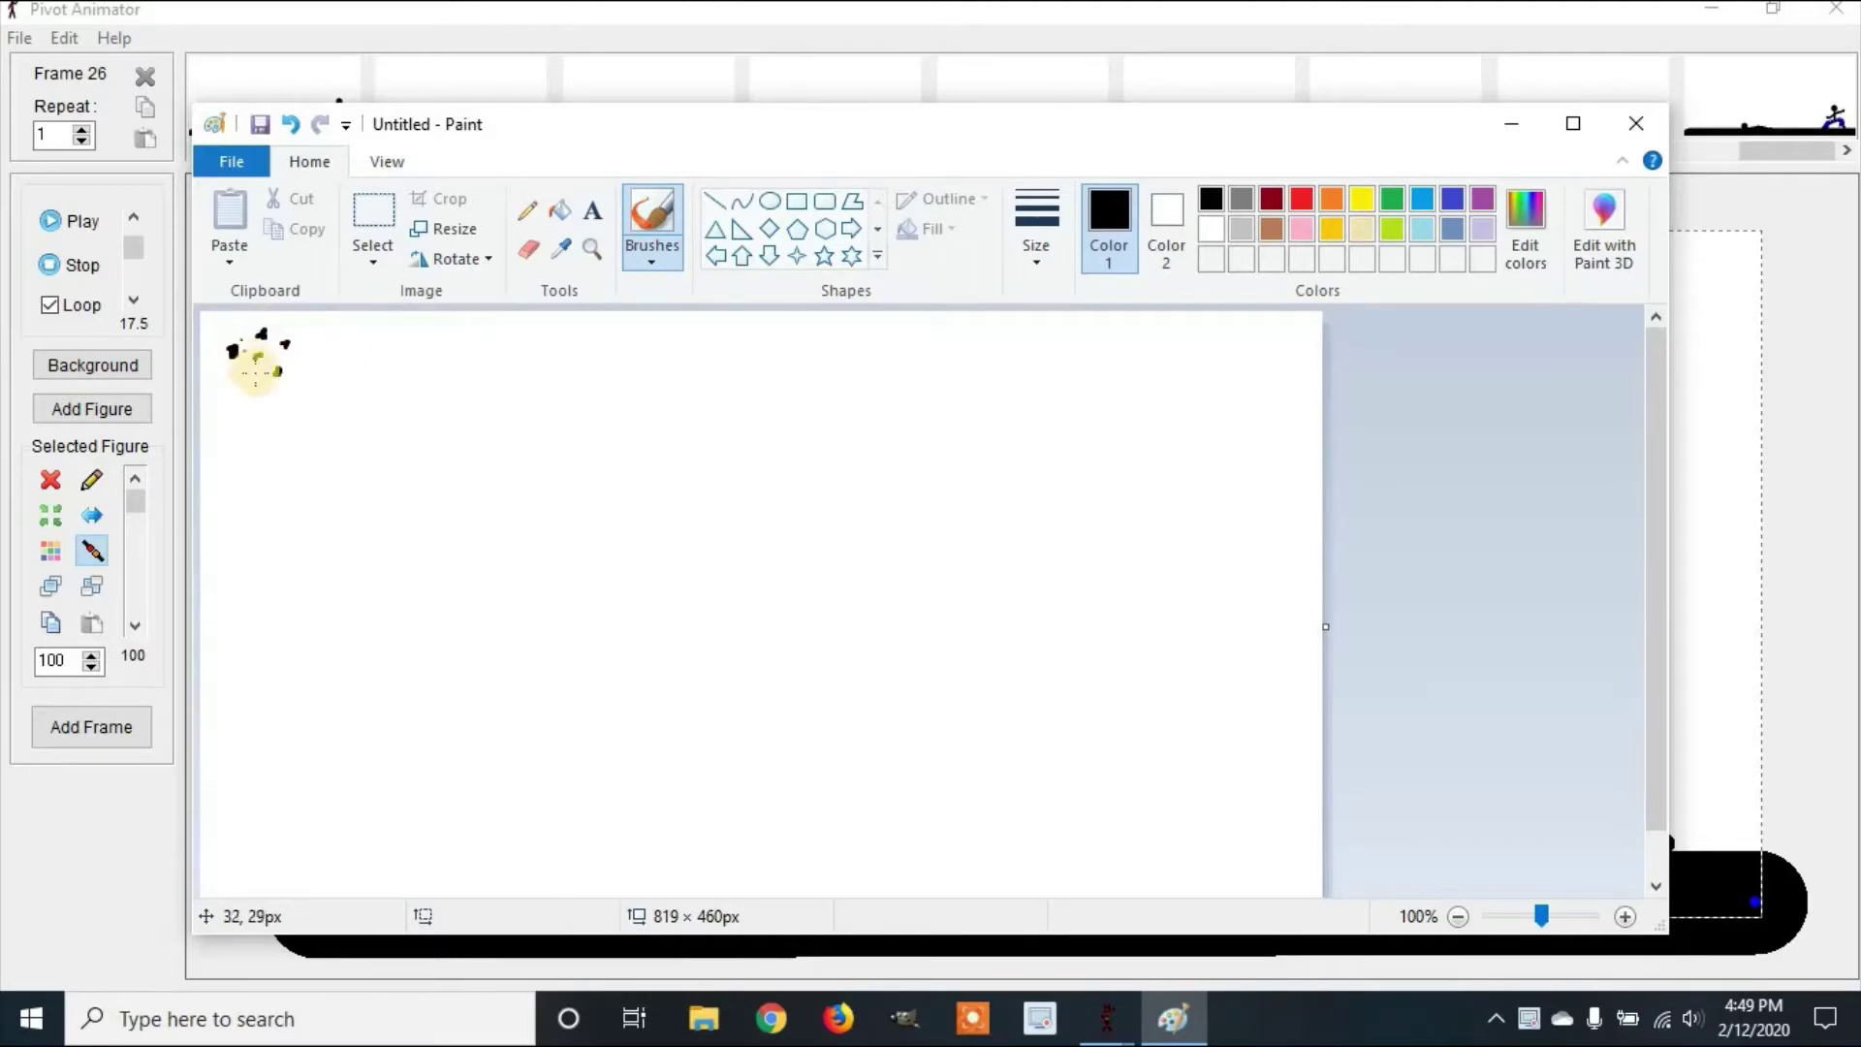
left_click(252, 376)
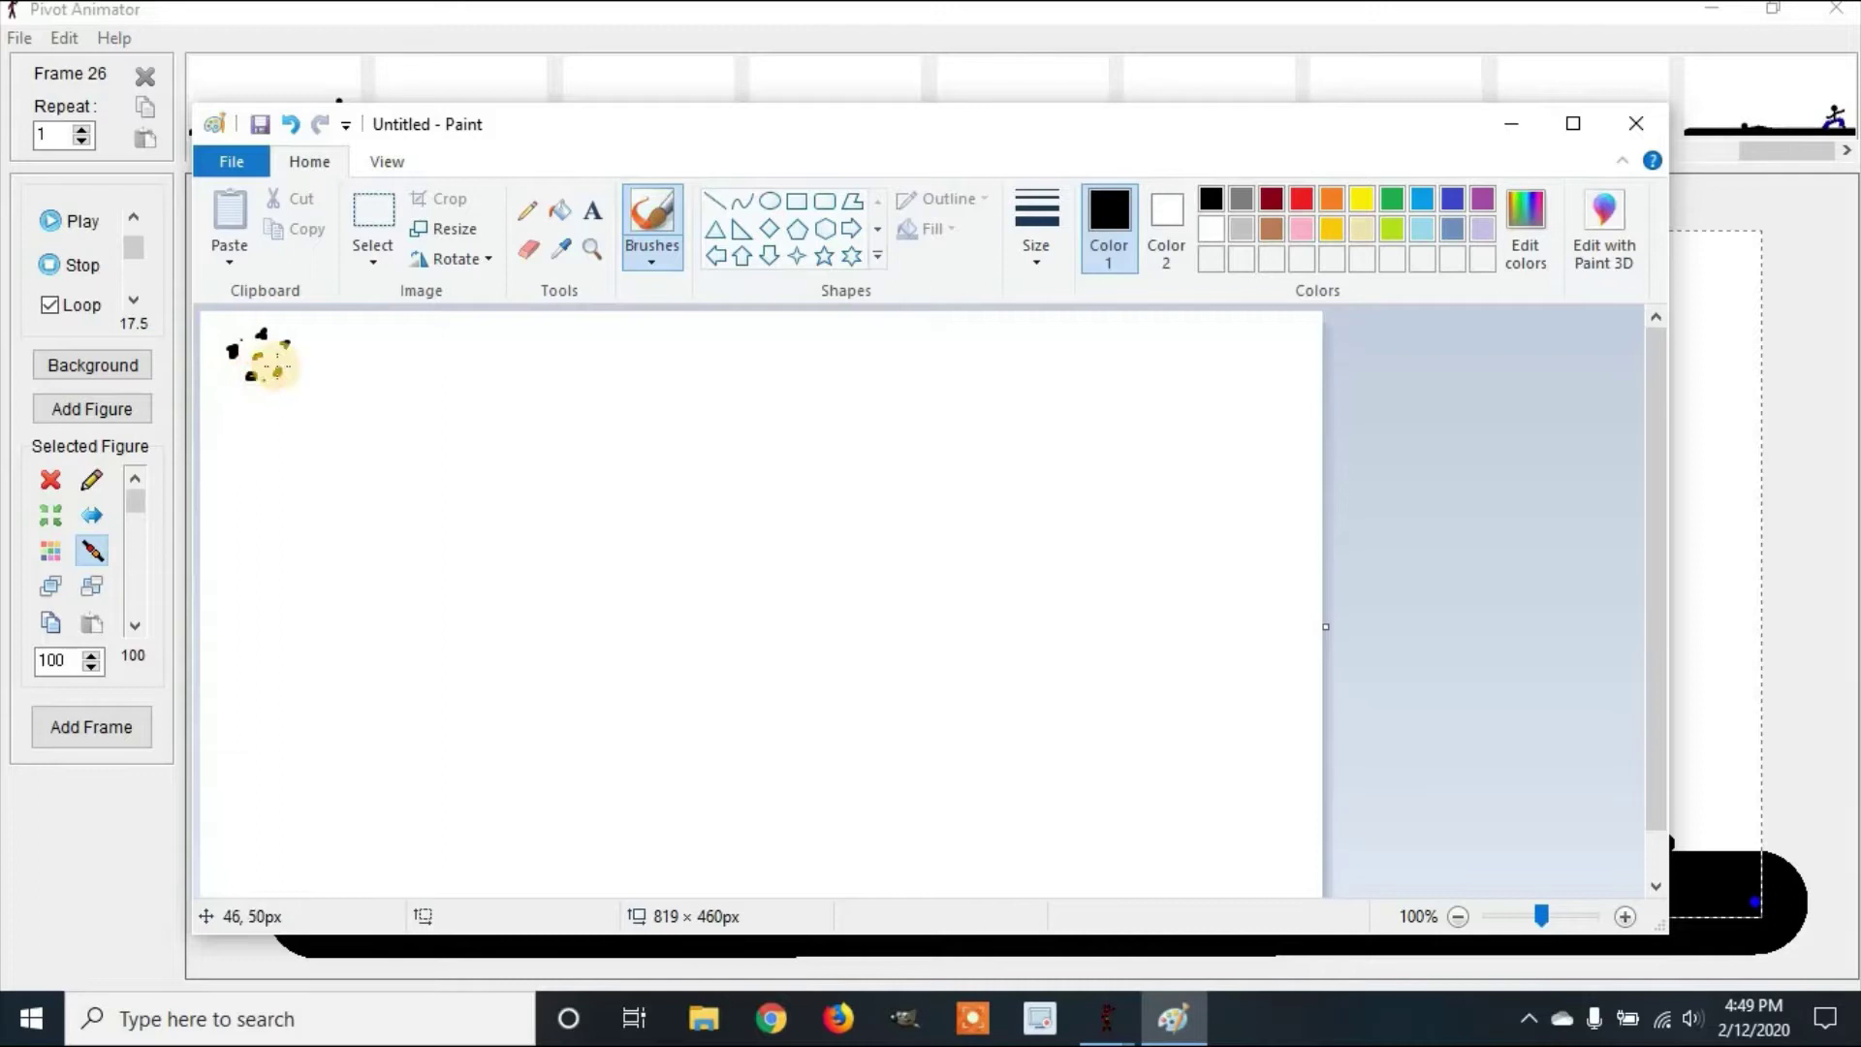
left_click(318, 354)
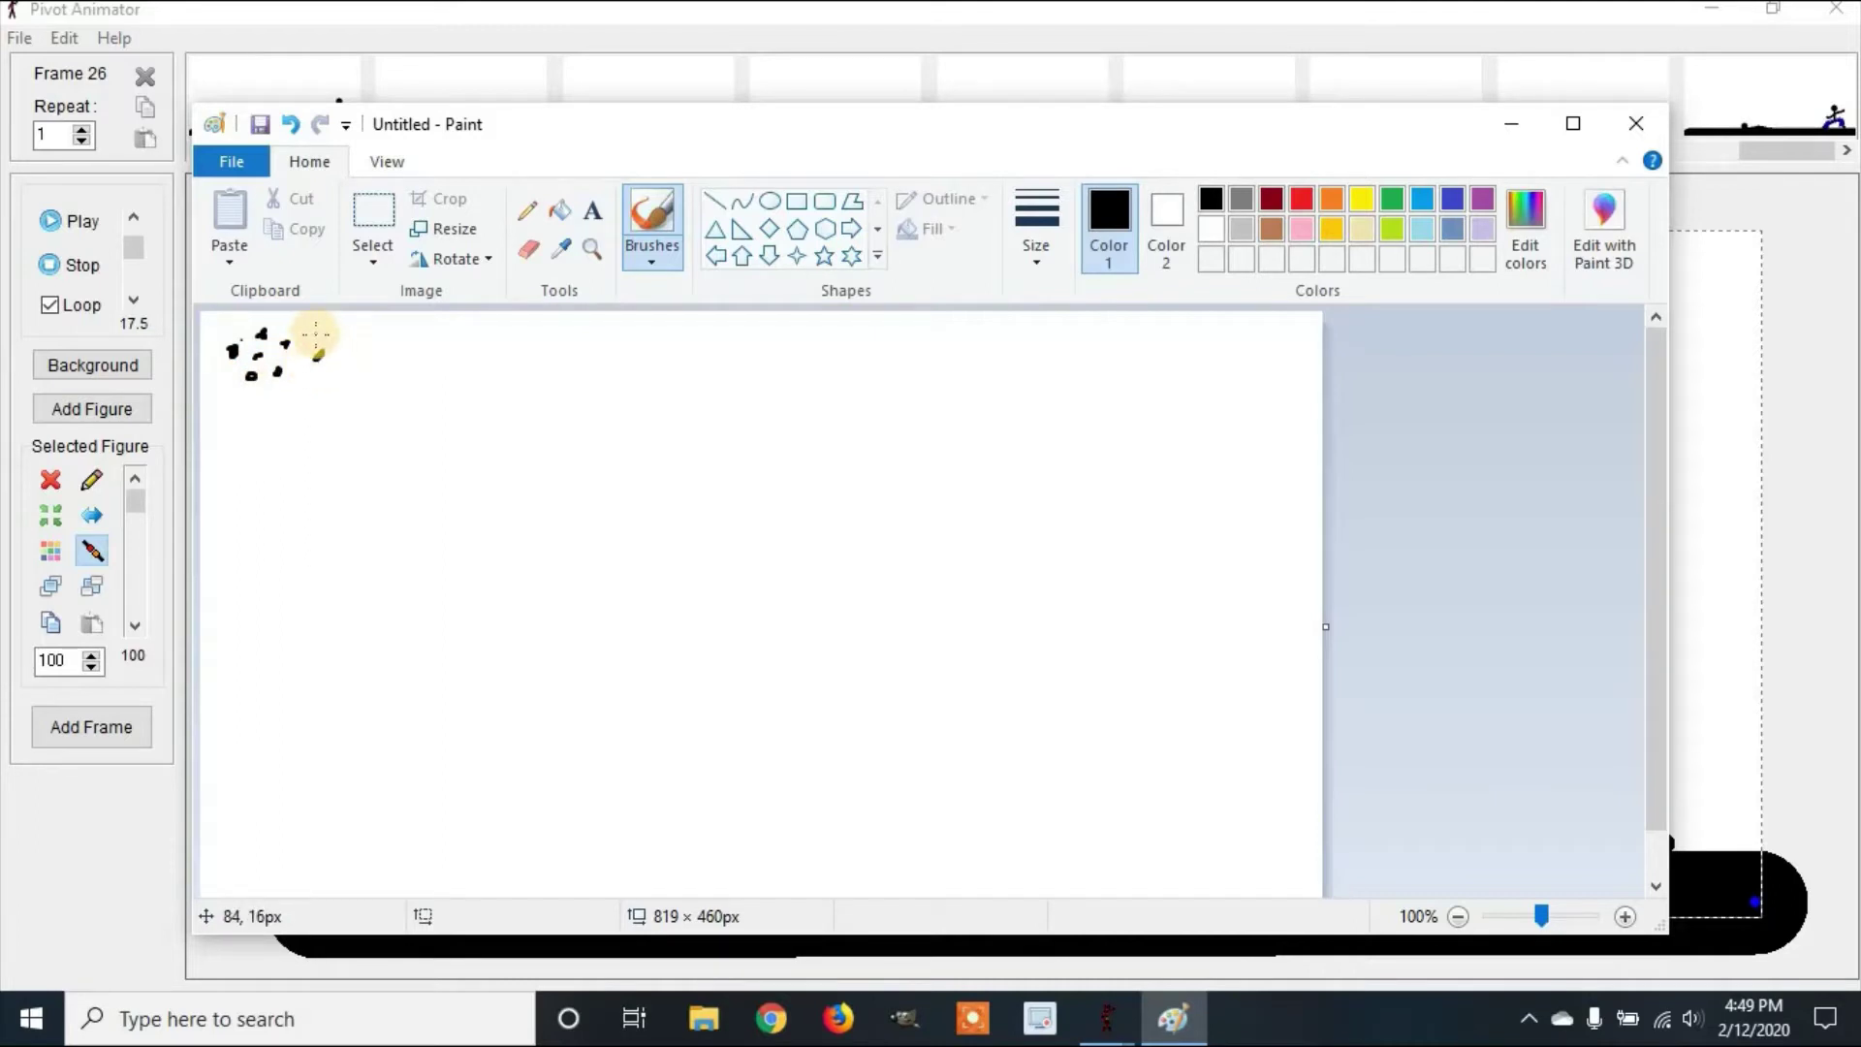
key("ctrl+z")
key("ctrl+z")
key("ctrl+z")
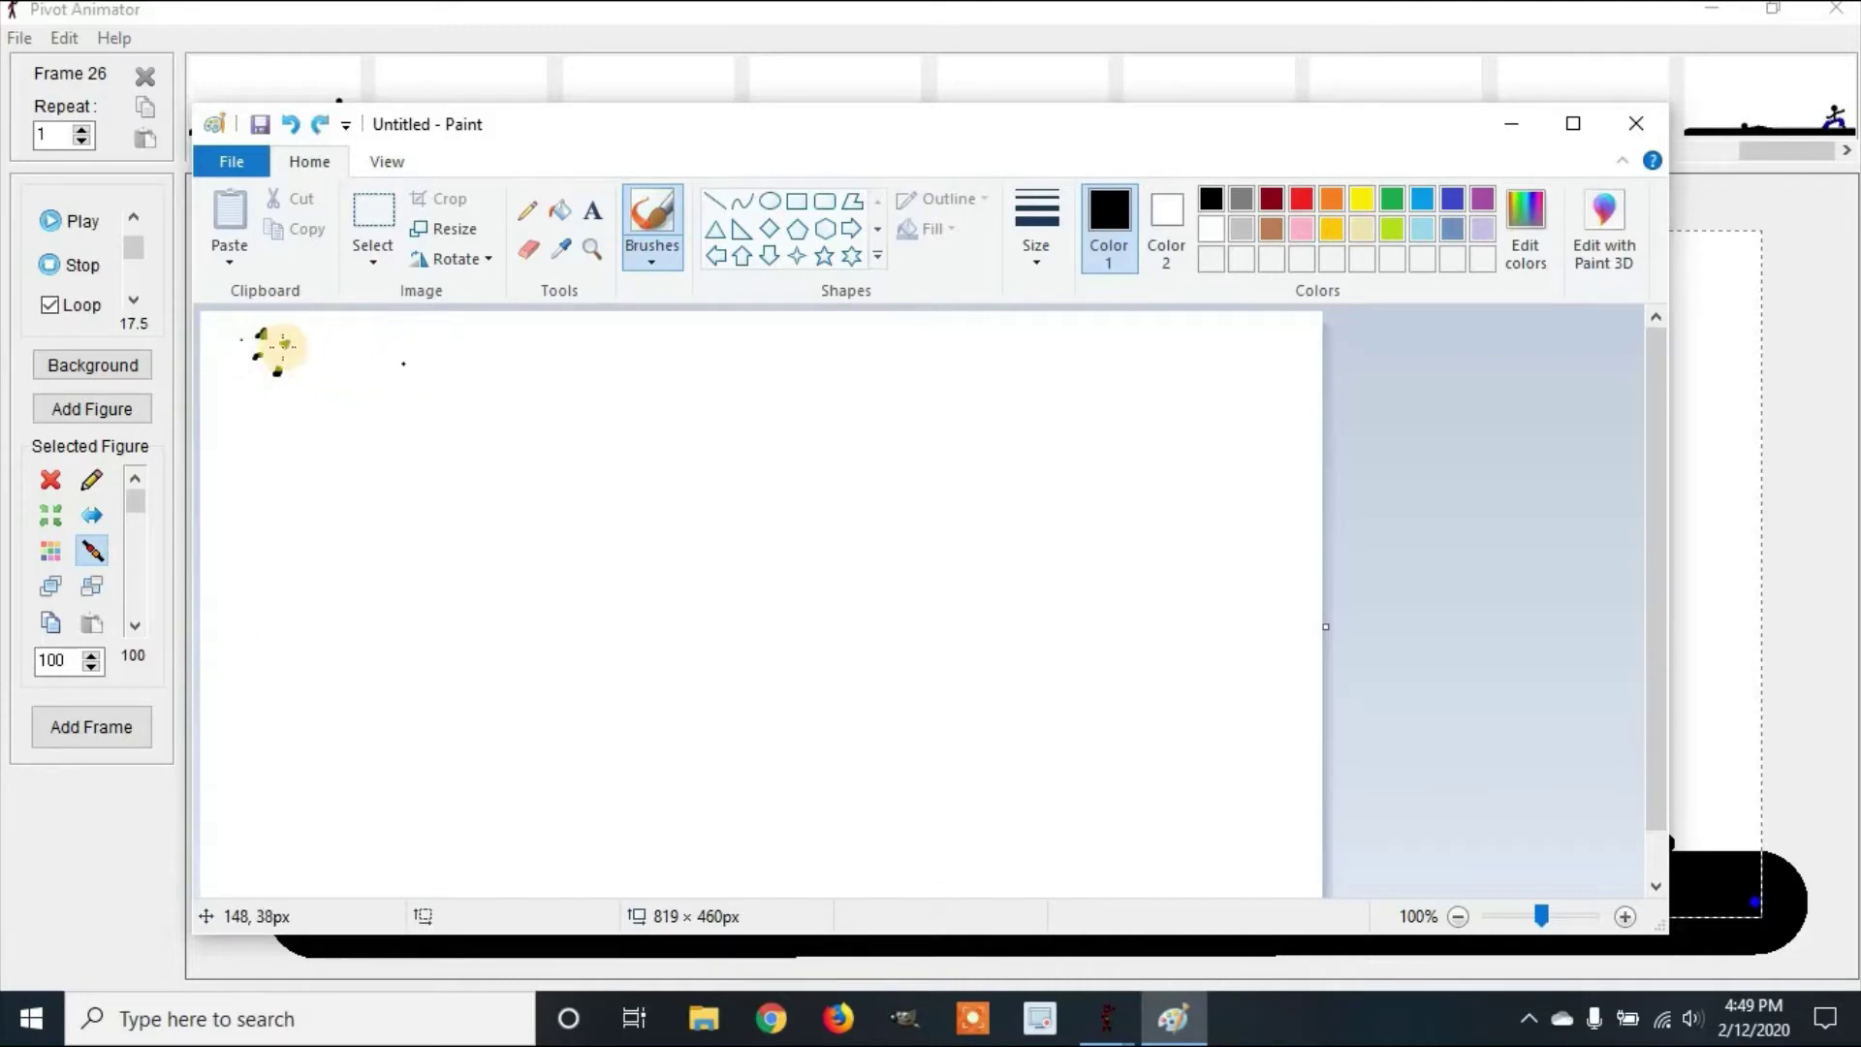
left_click(284, 344)
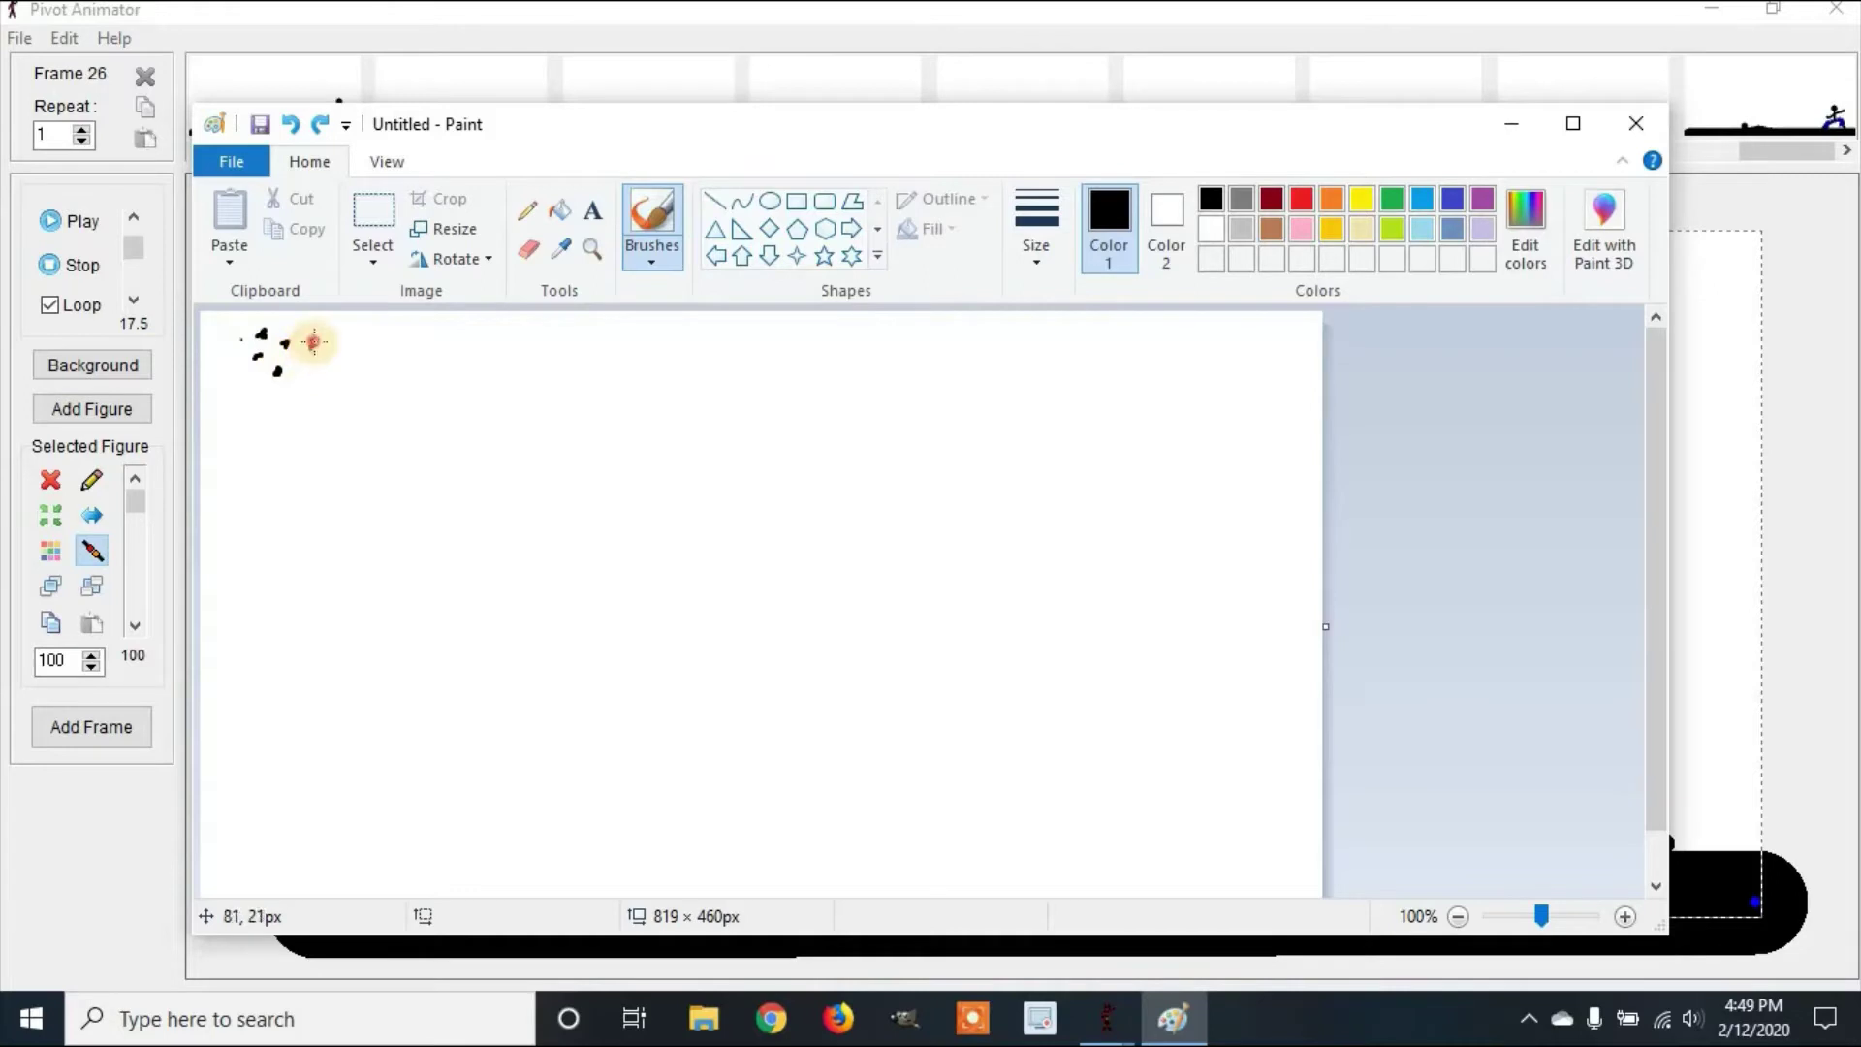
left_click(313, 343)
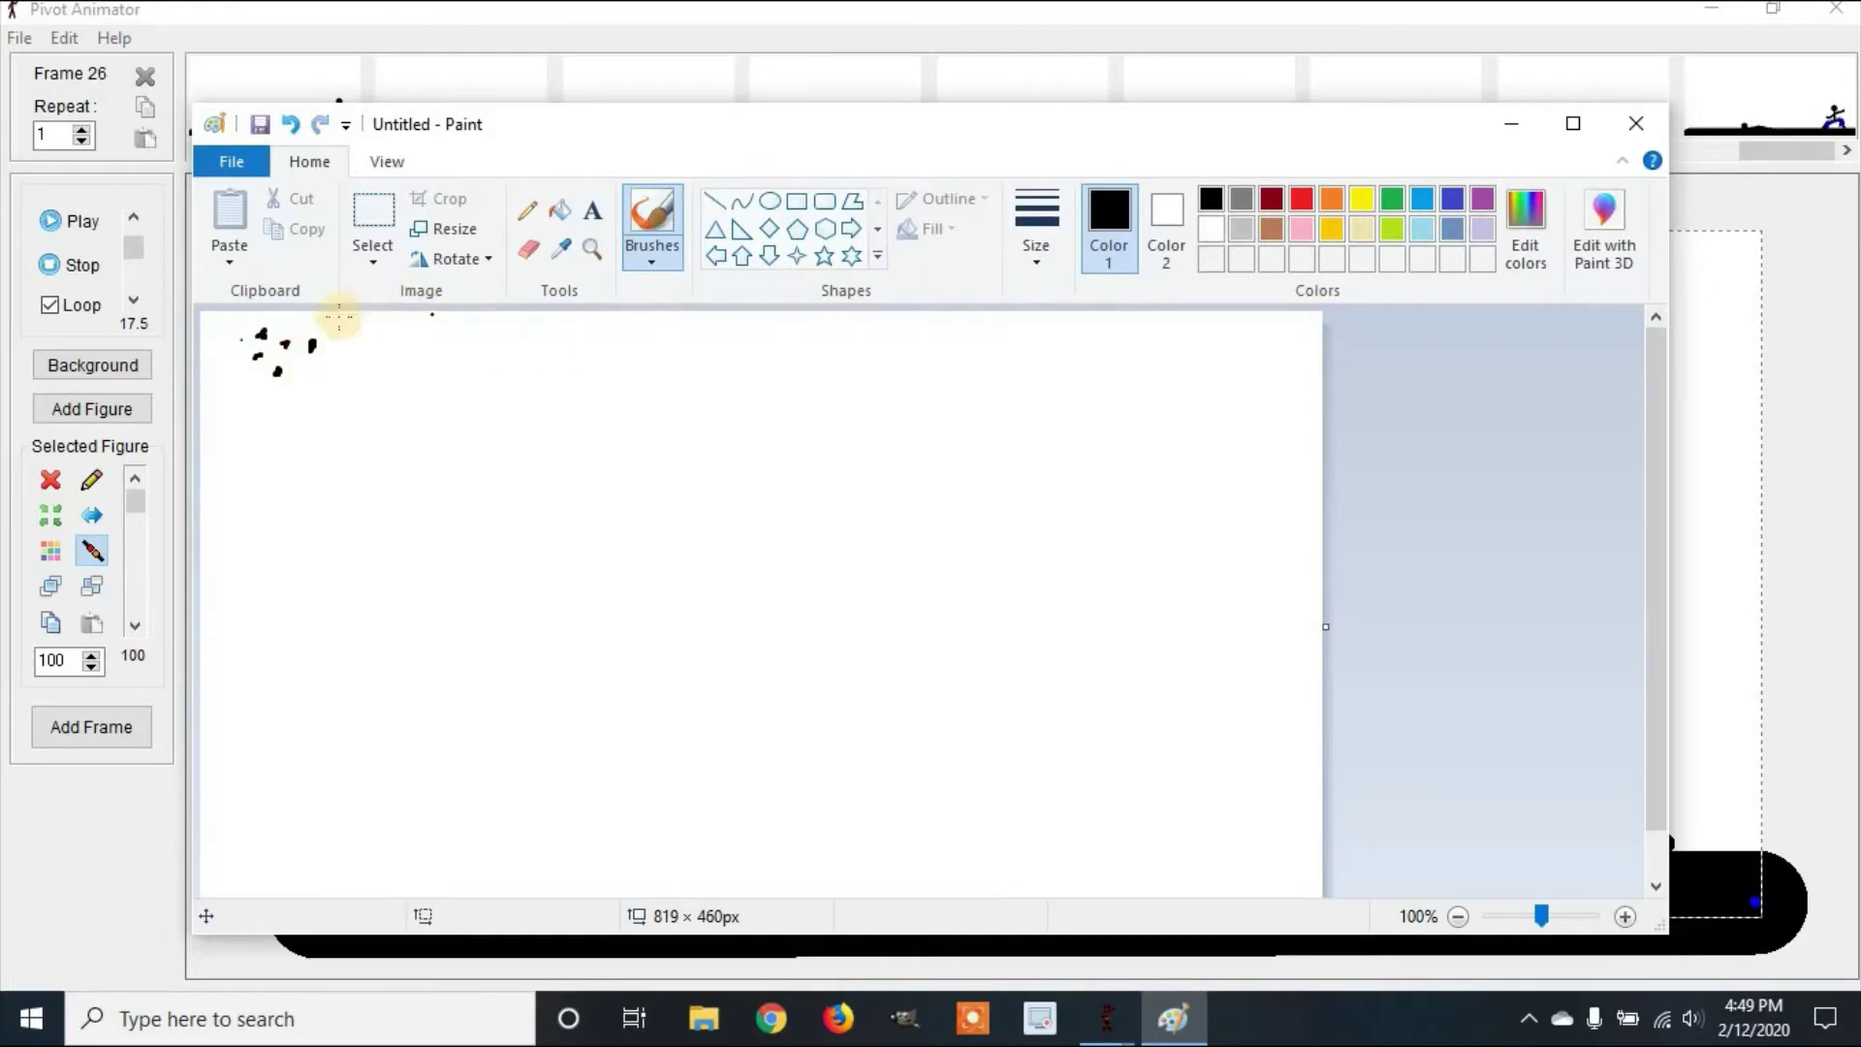
- Crop the canvas to a rectangle around the dot cluster, leaving a 105 × 65 px image
left_click(370, 264)
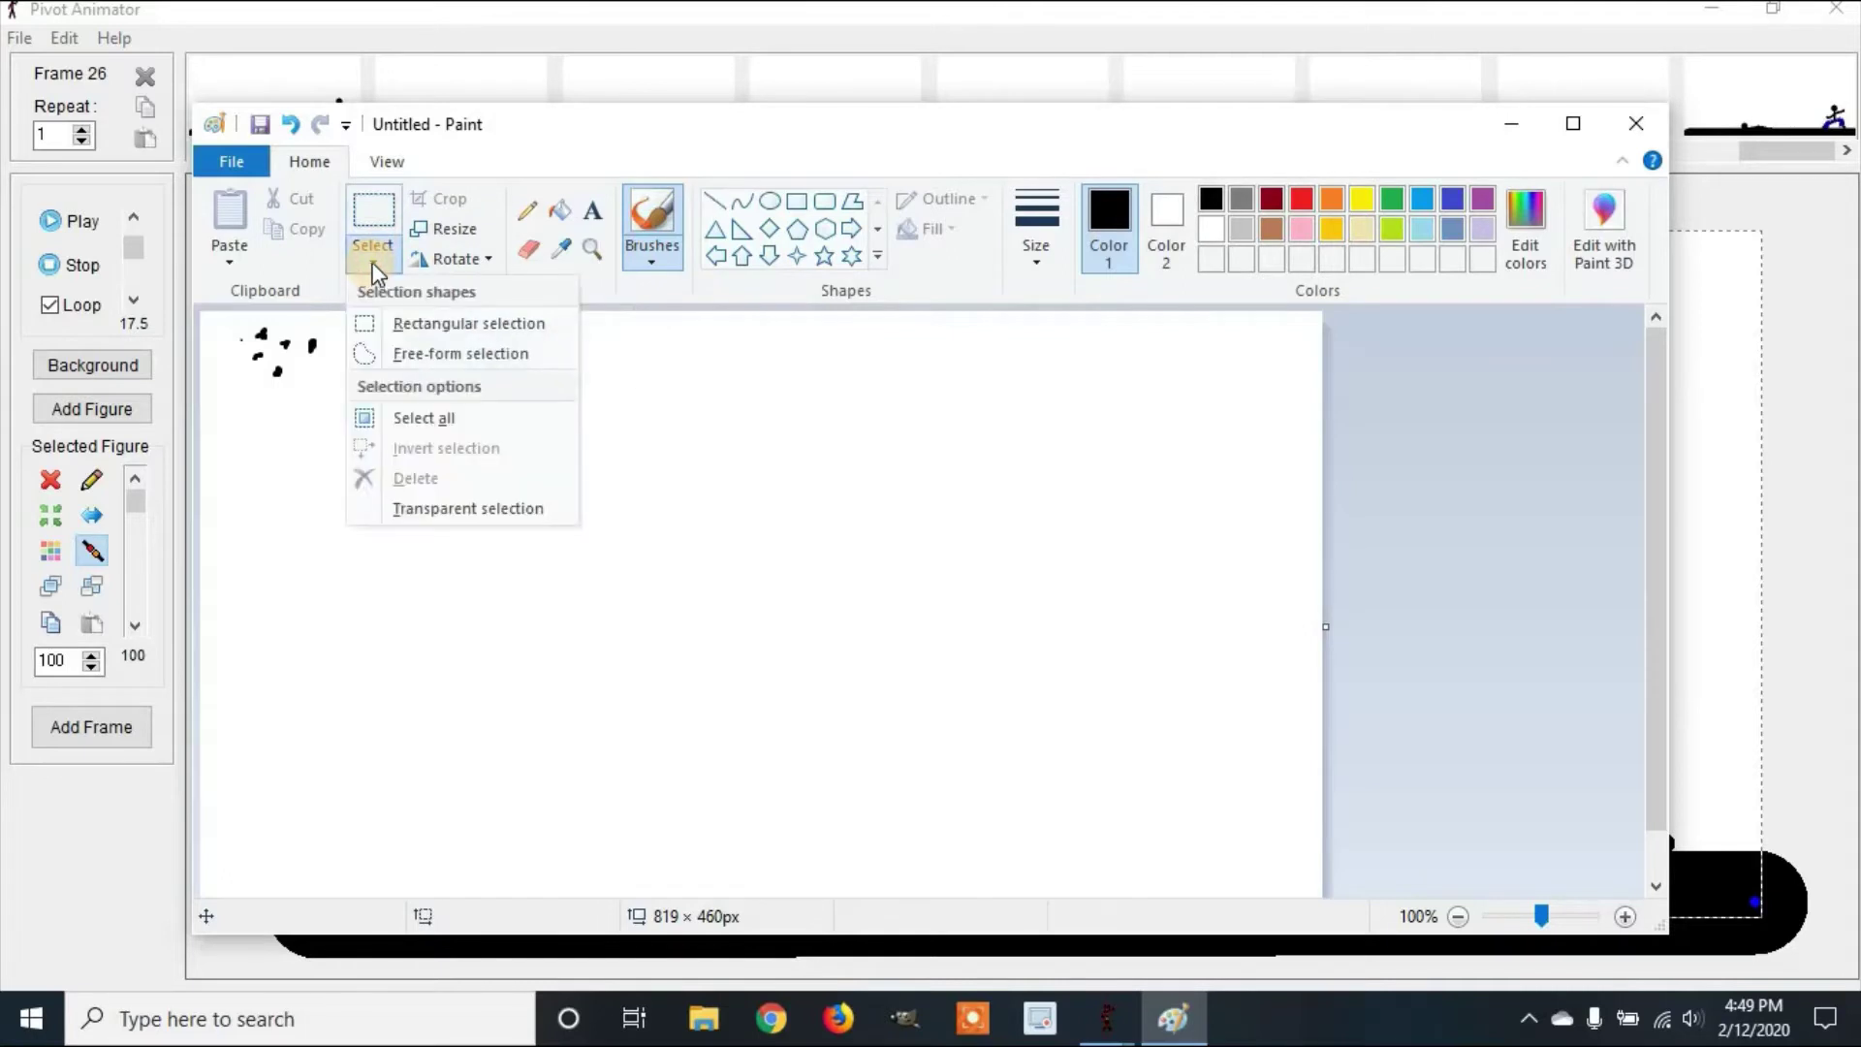
left_click(376, 265)
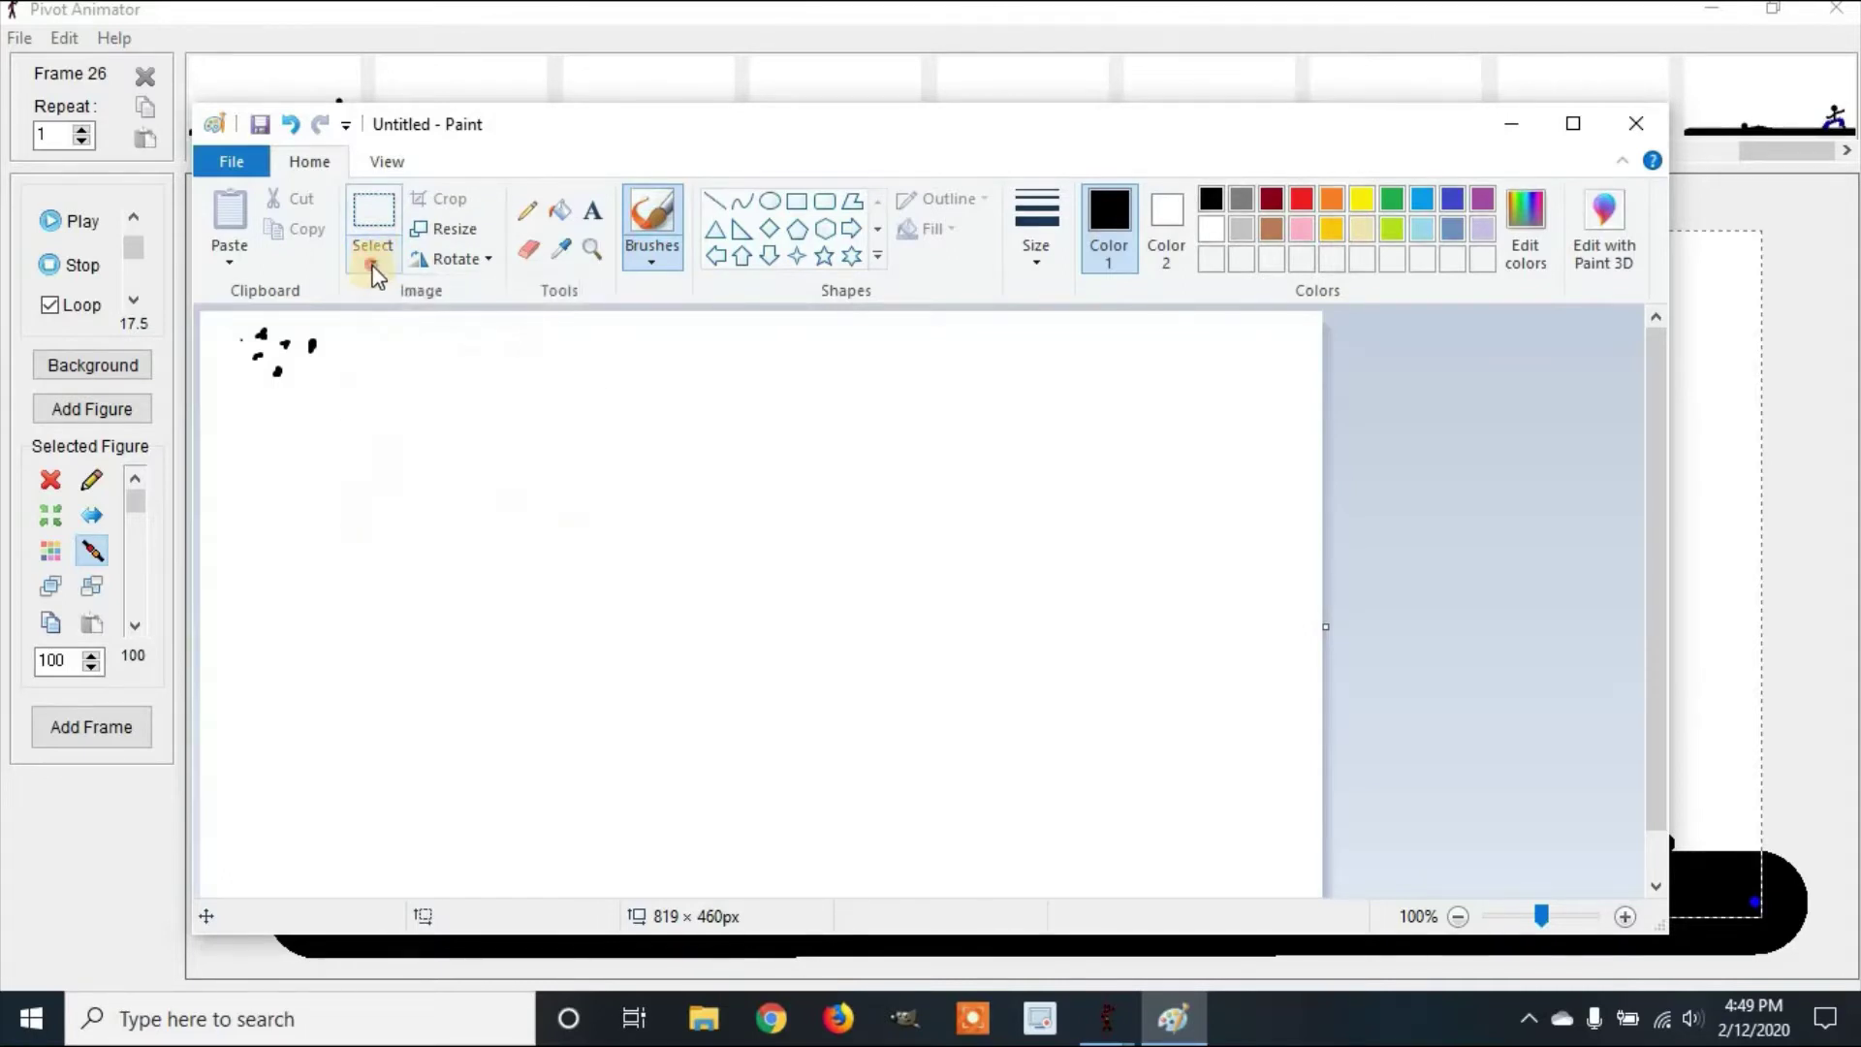
left_click(372, 264)
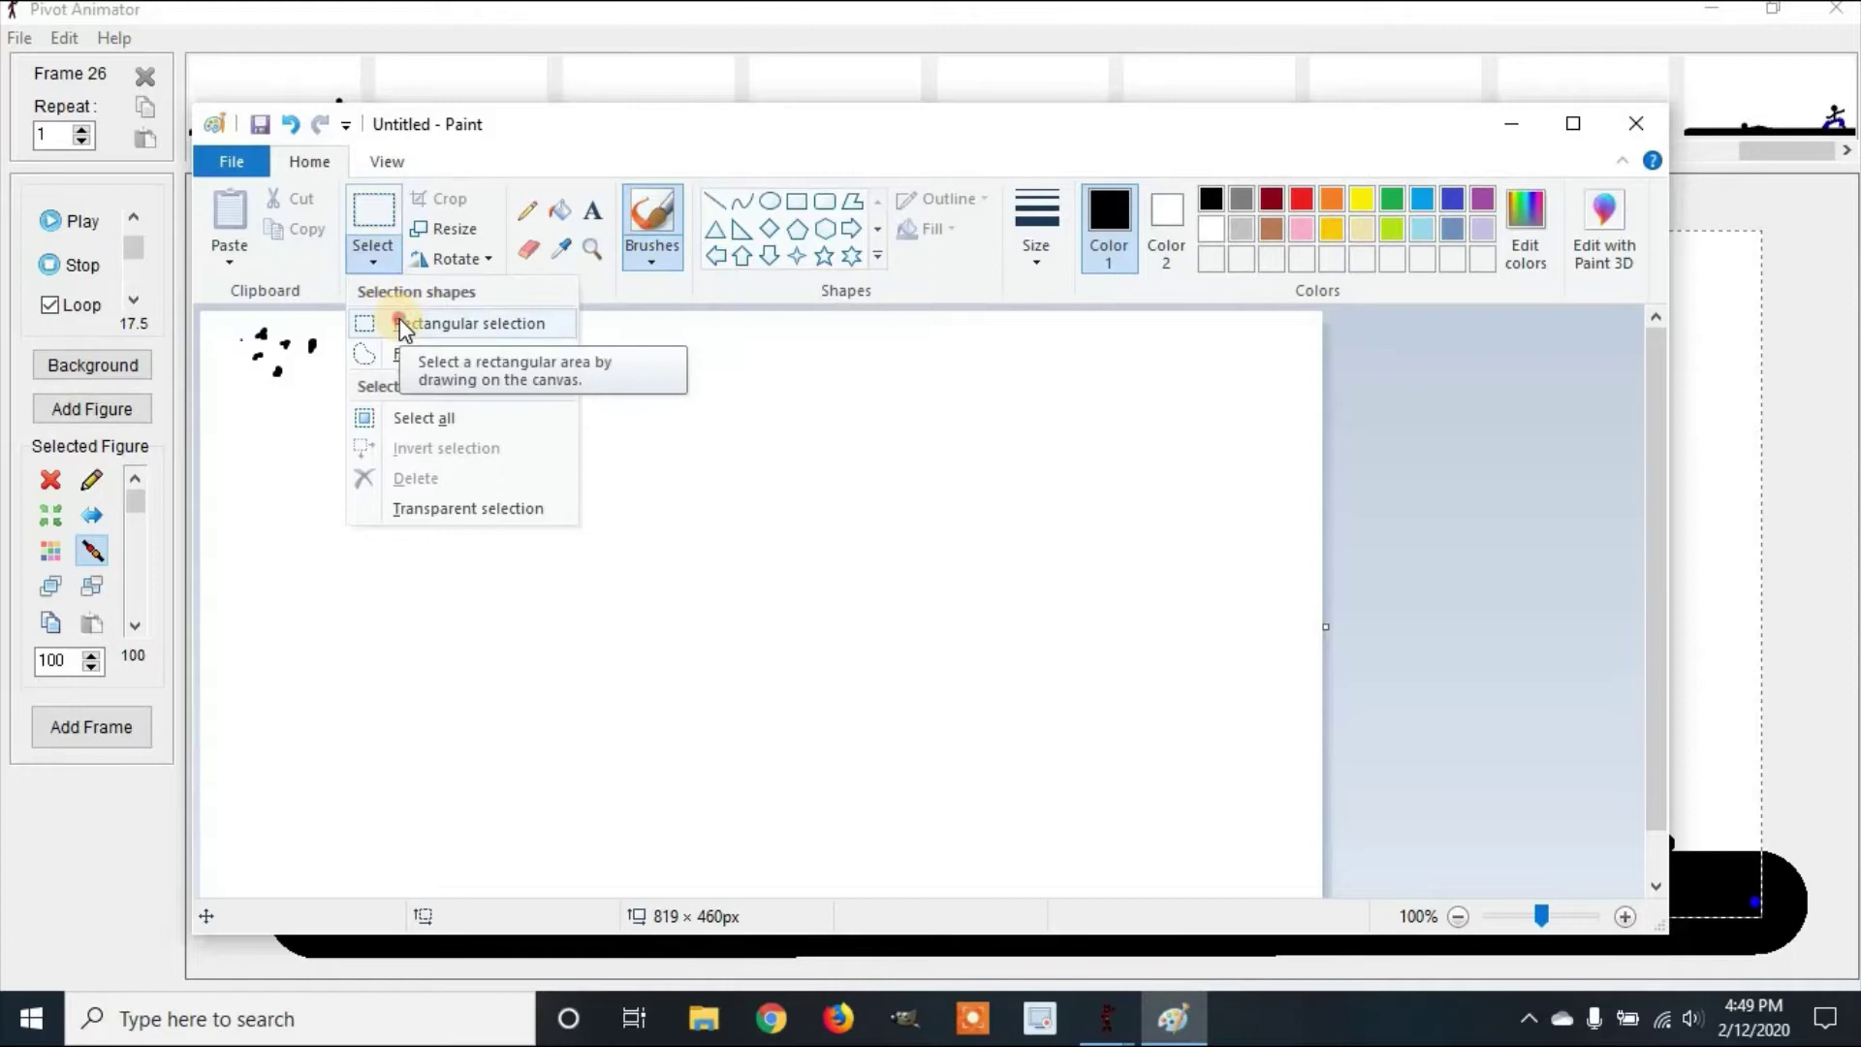
left_click(400, 320)
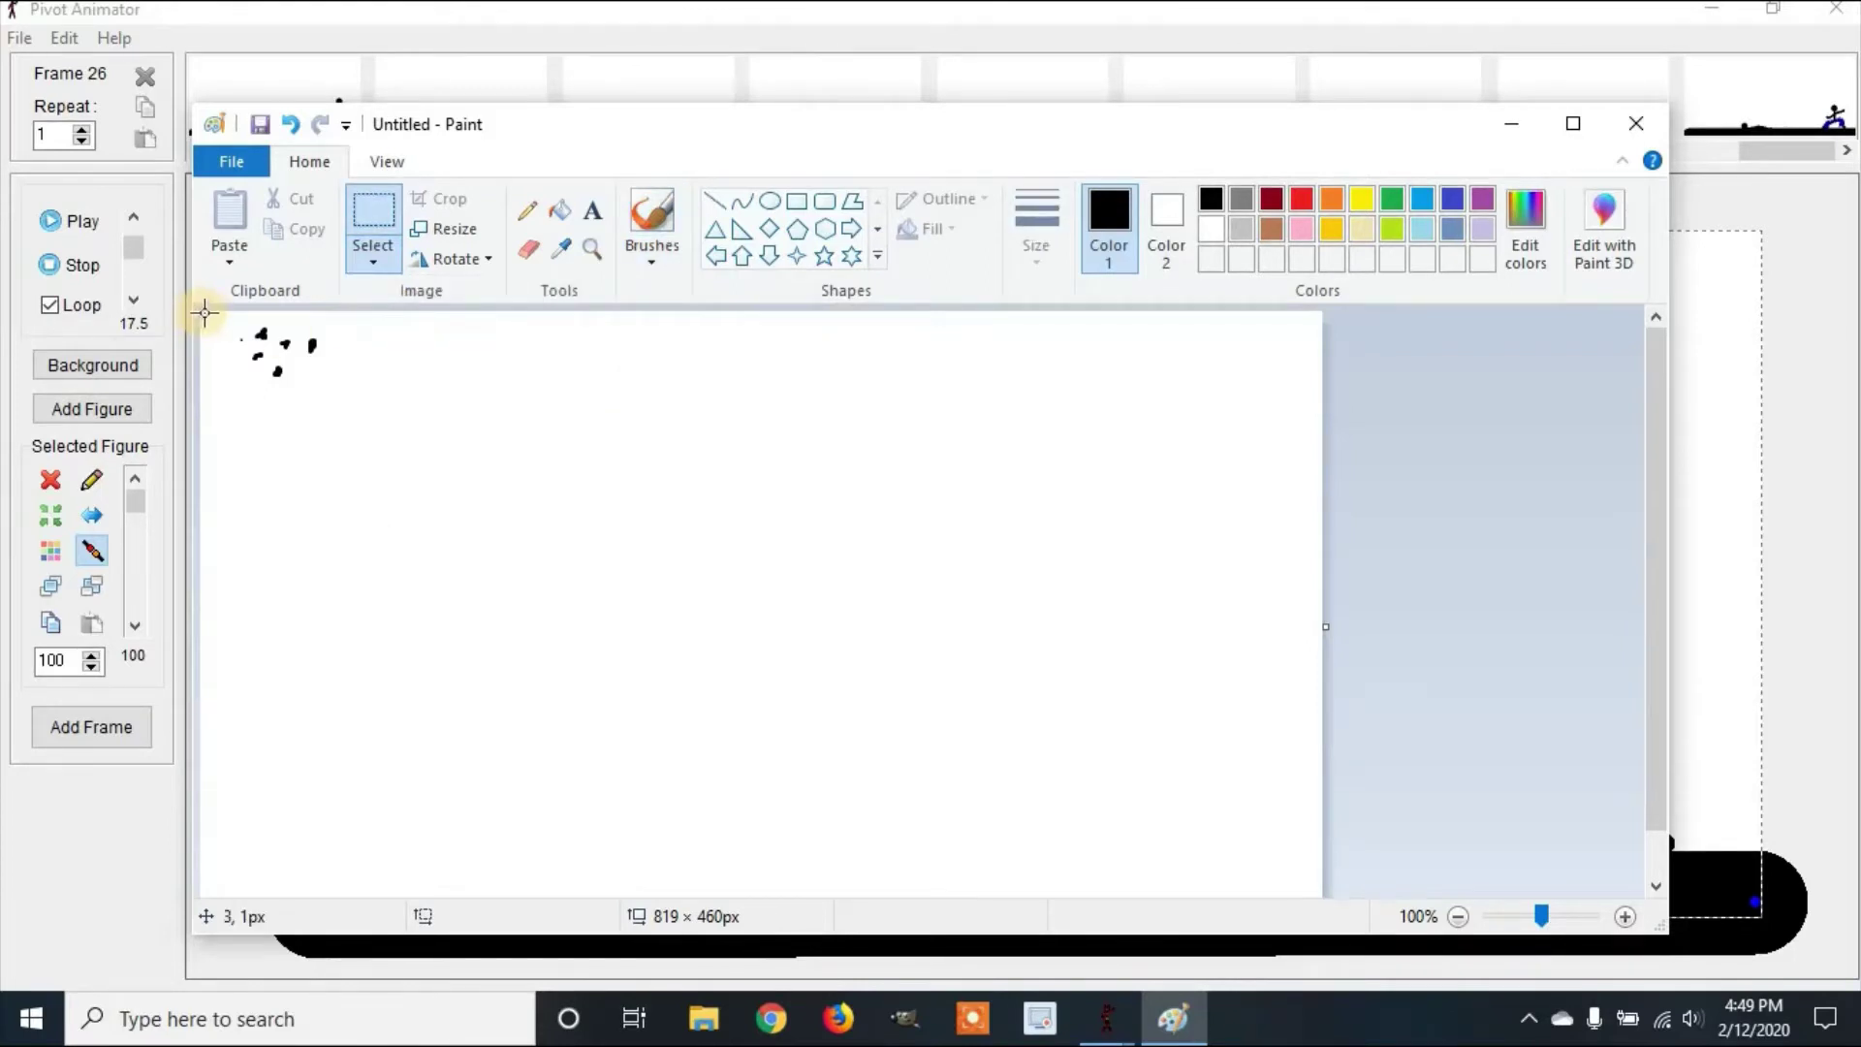
left_click_drag(204, 313, 346, 400)
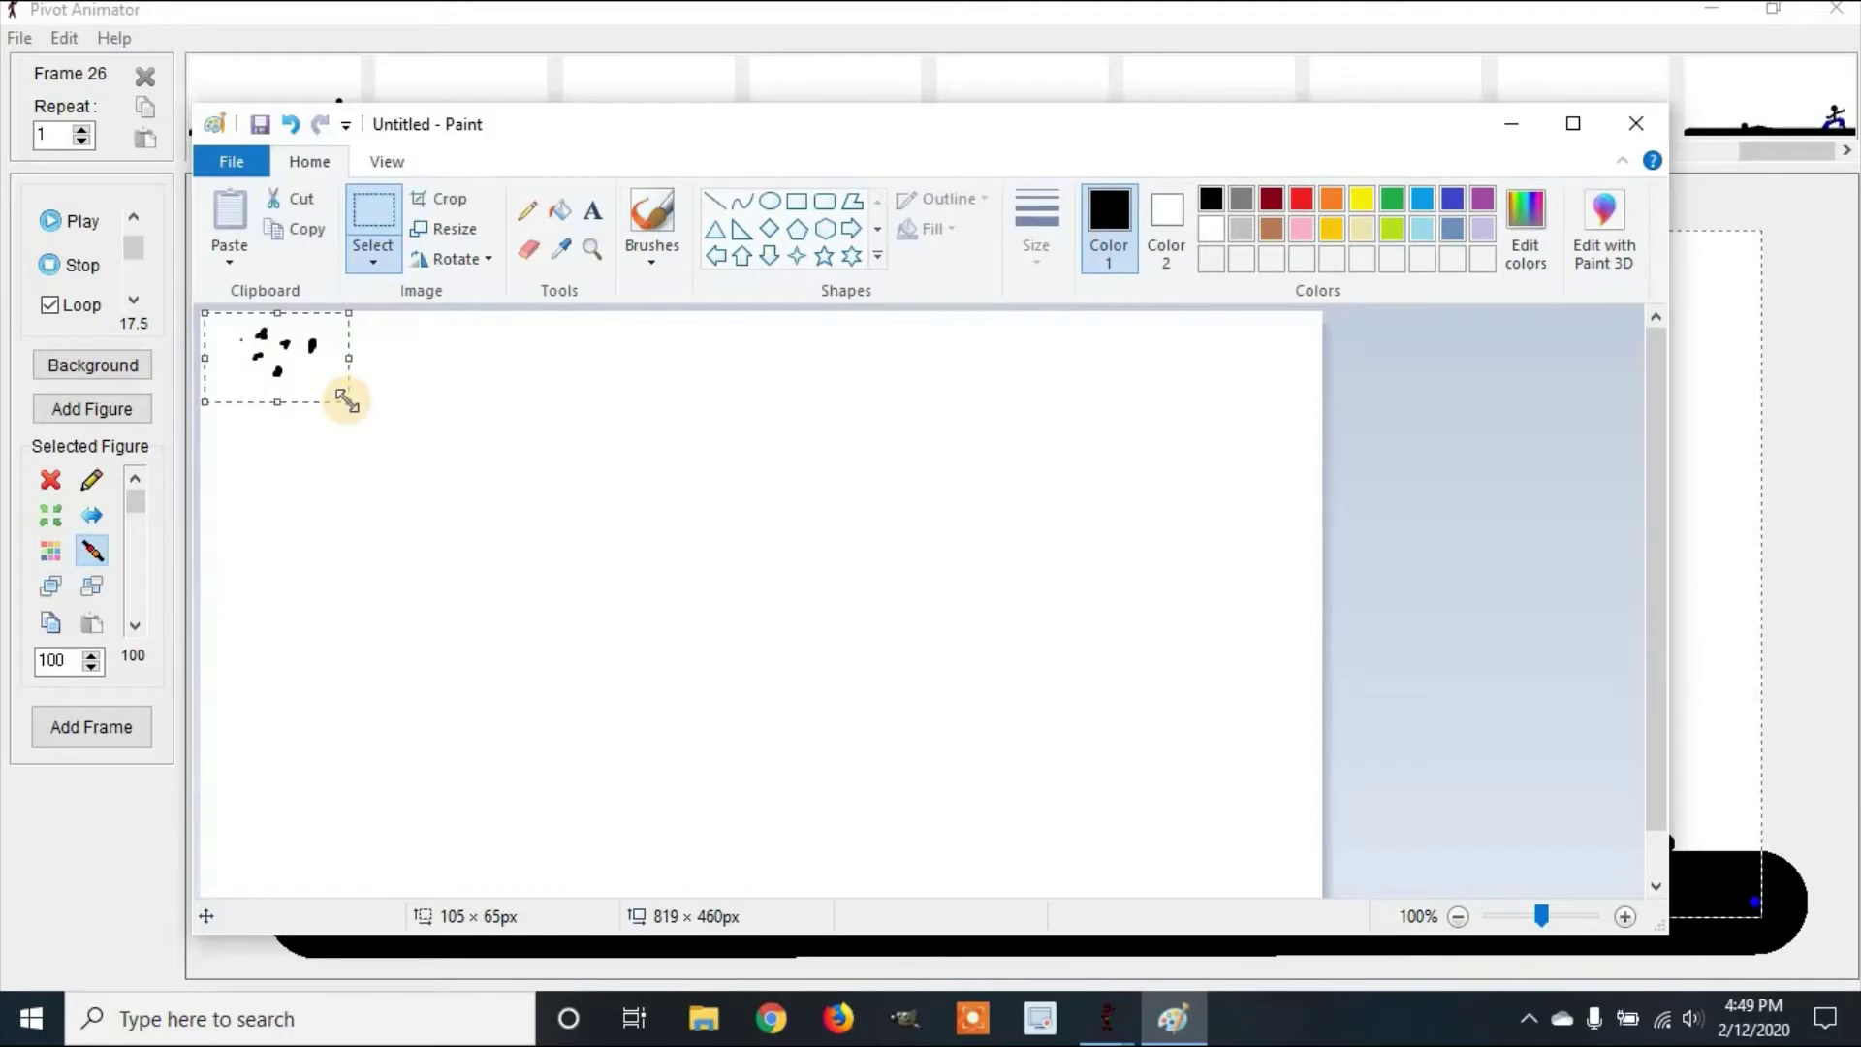
left_click(448, 213)
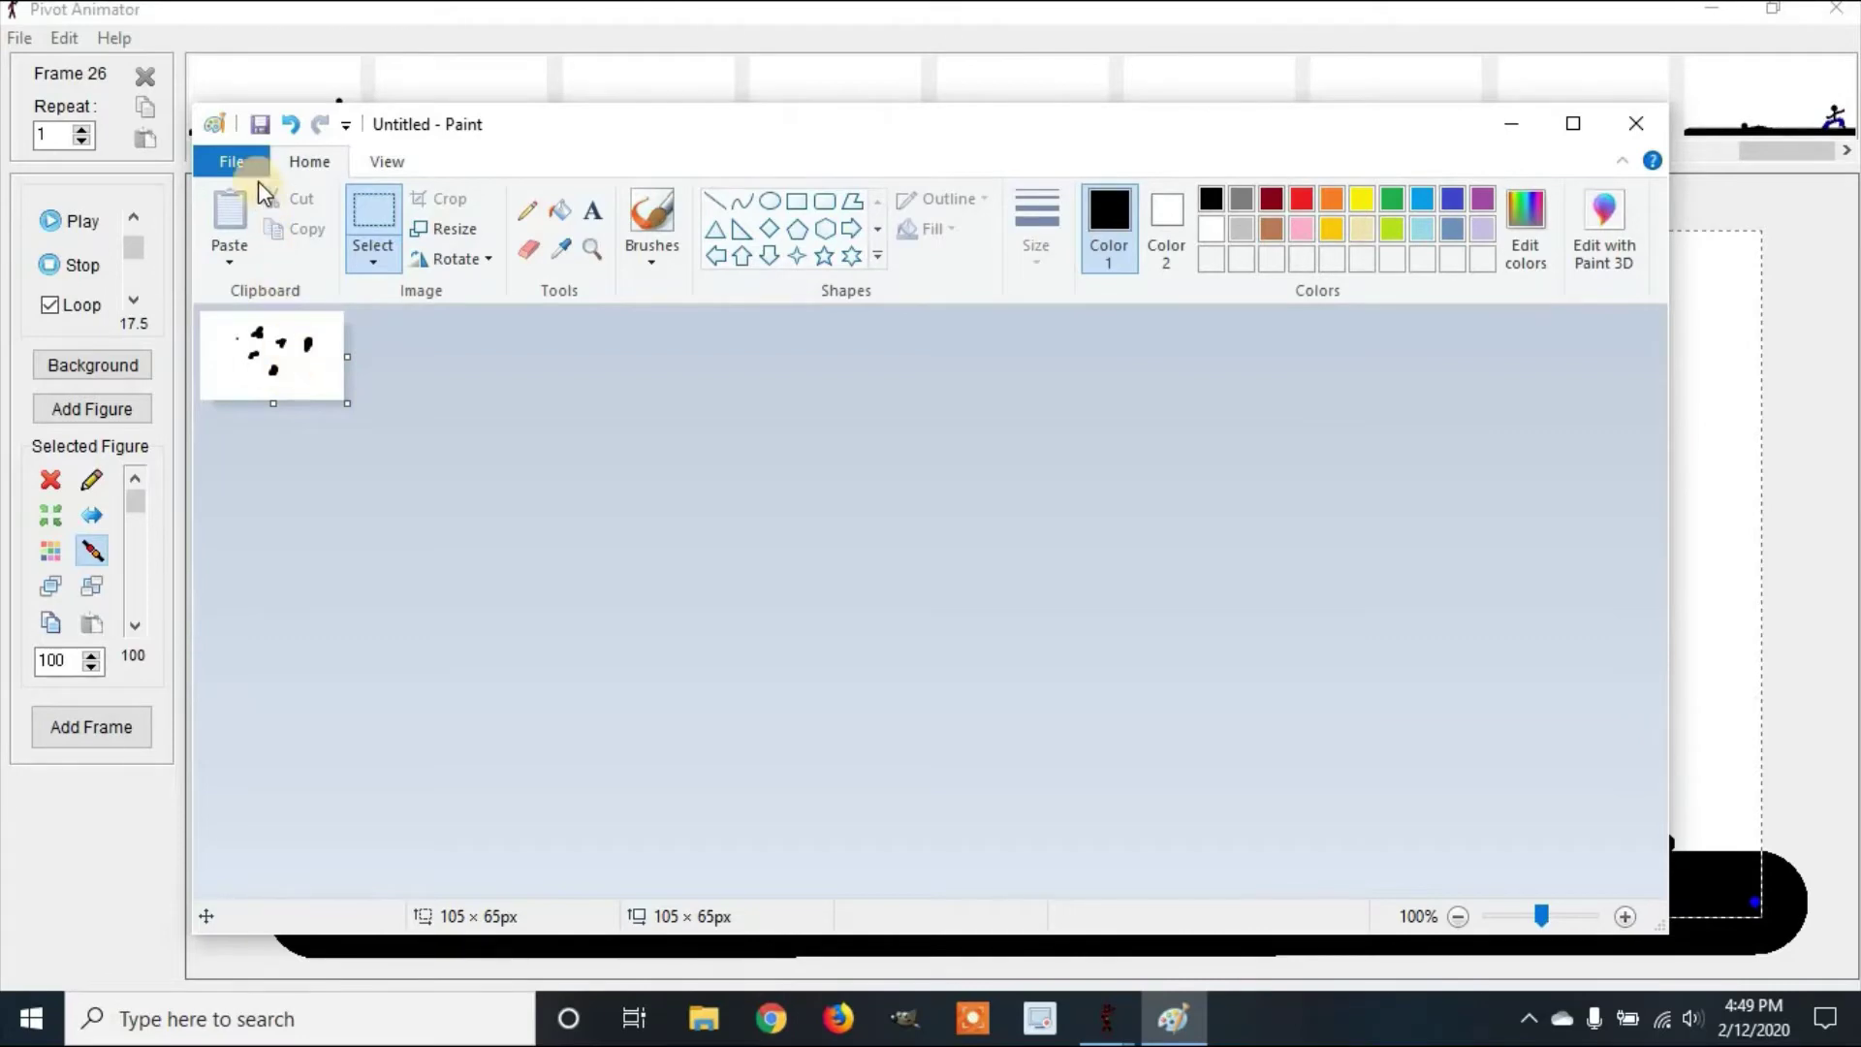
- Start saving the image as Particles and browse to the Pivot Animator folder on the Desktop
left_click(237, 165)
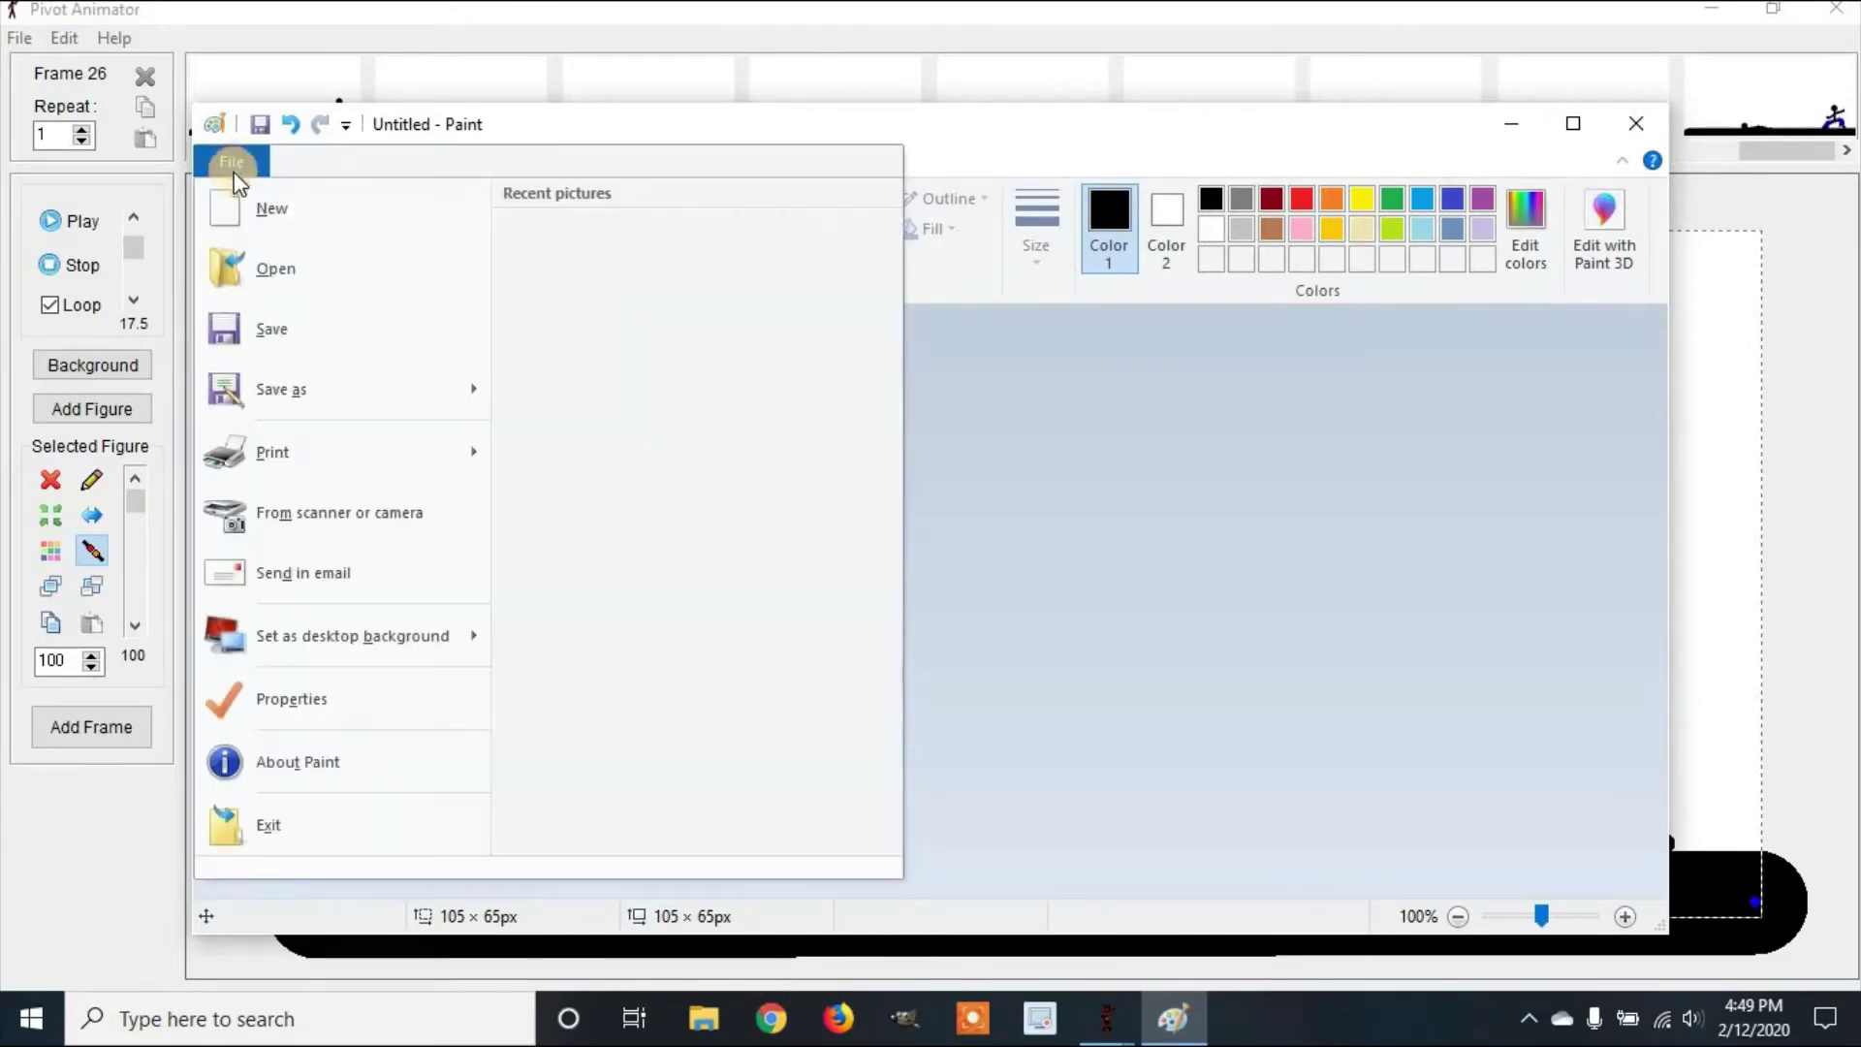
mouse_move(267, 388)
key("Escape")
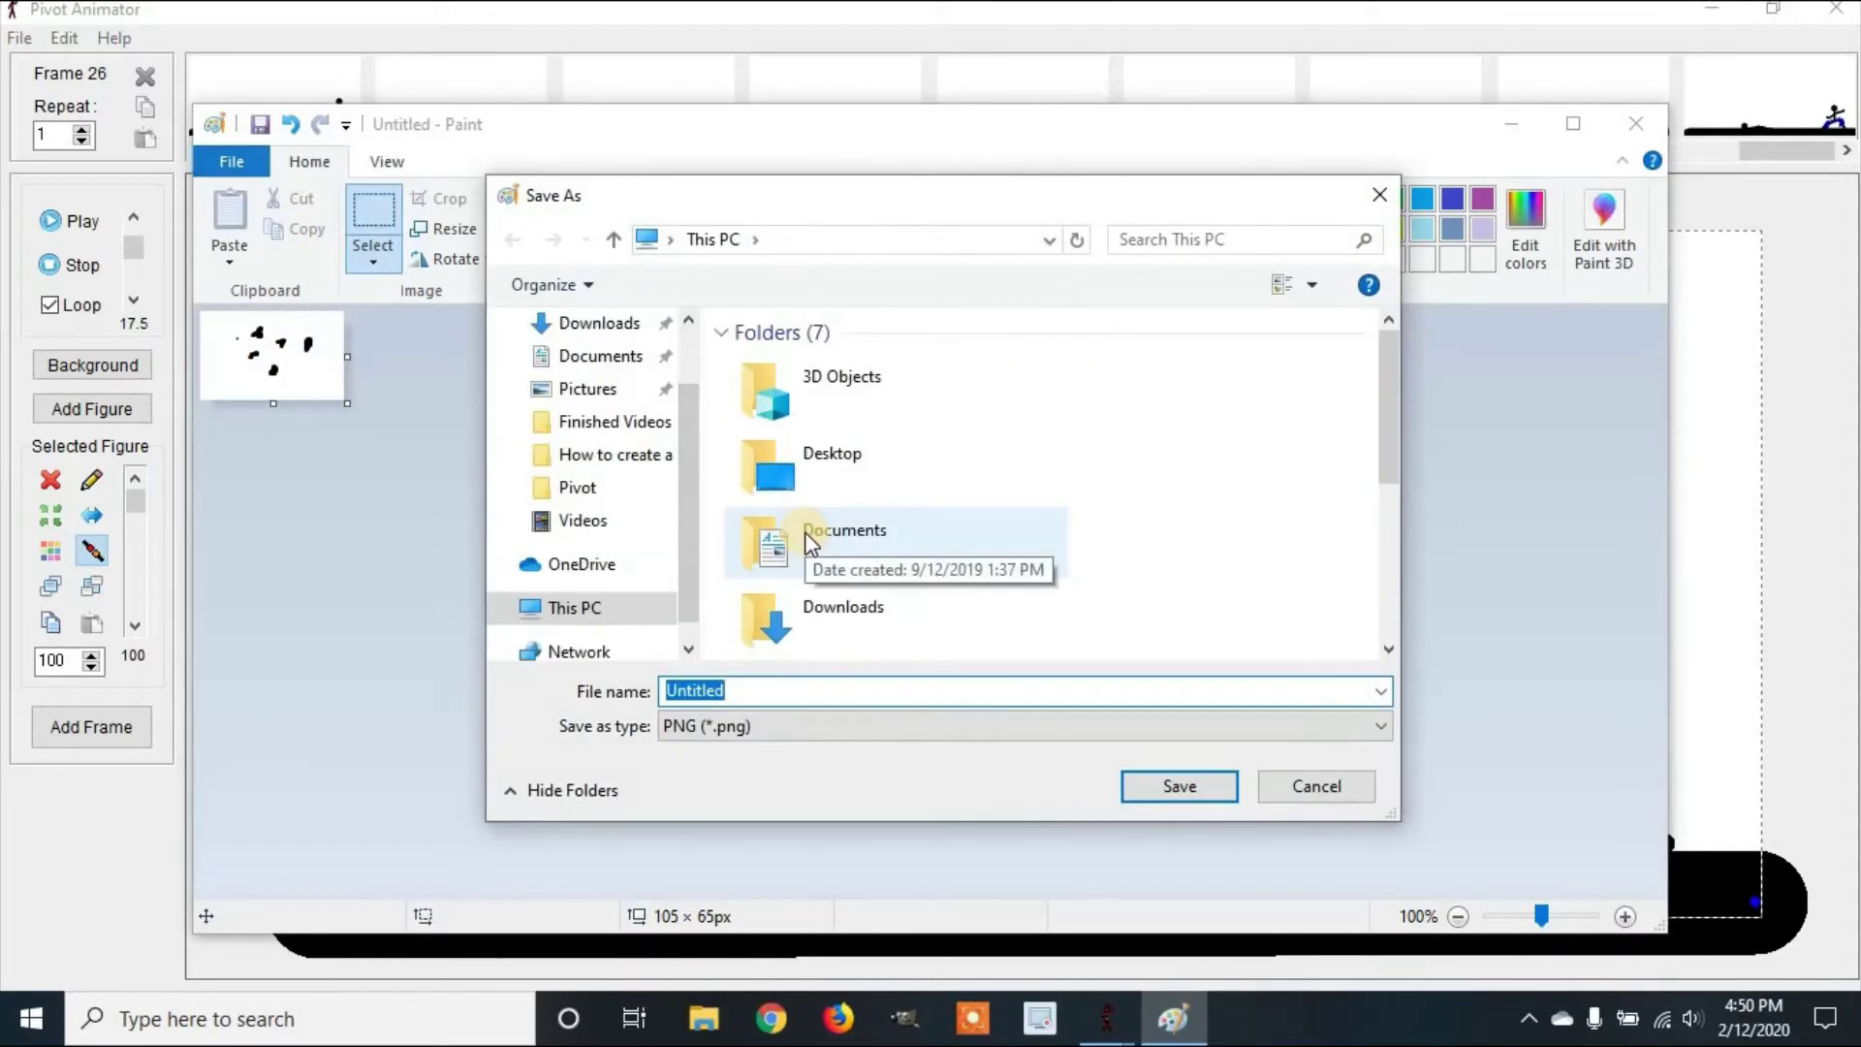
type("Particles")
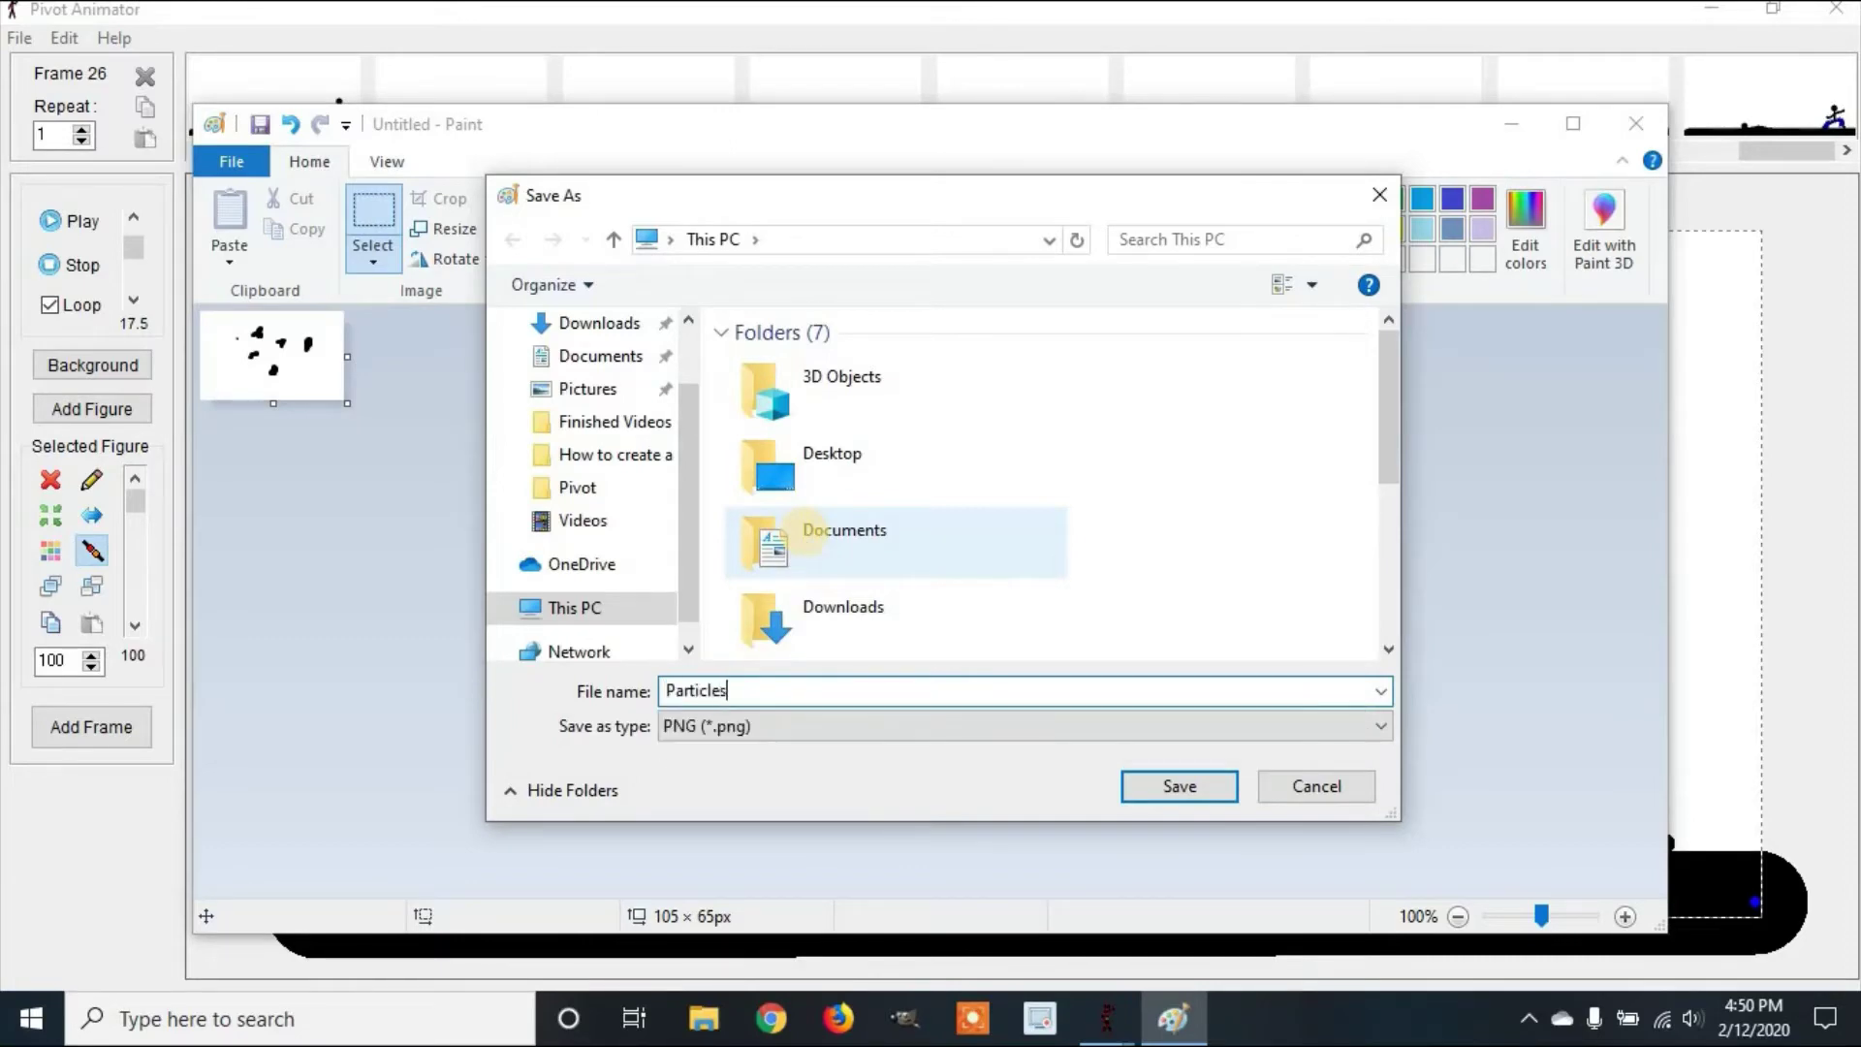
left_click(847, 539)
double_click(845, 537)
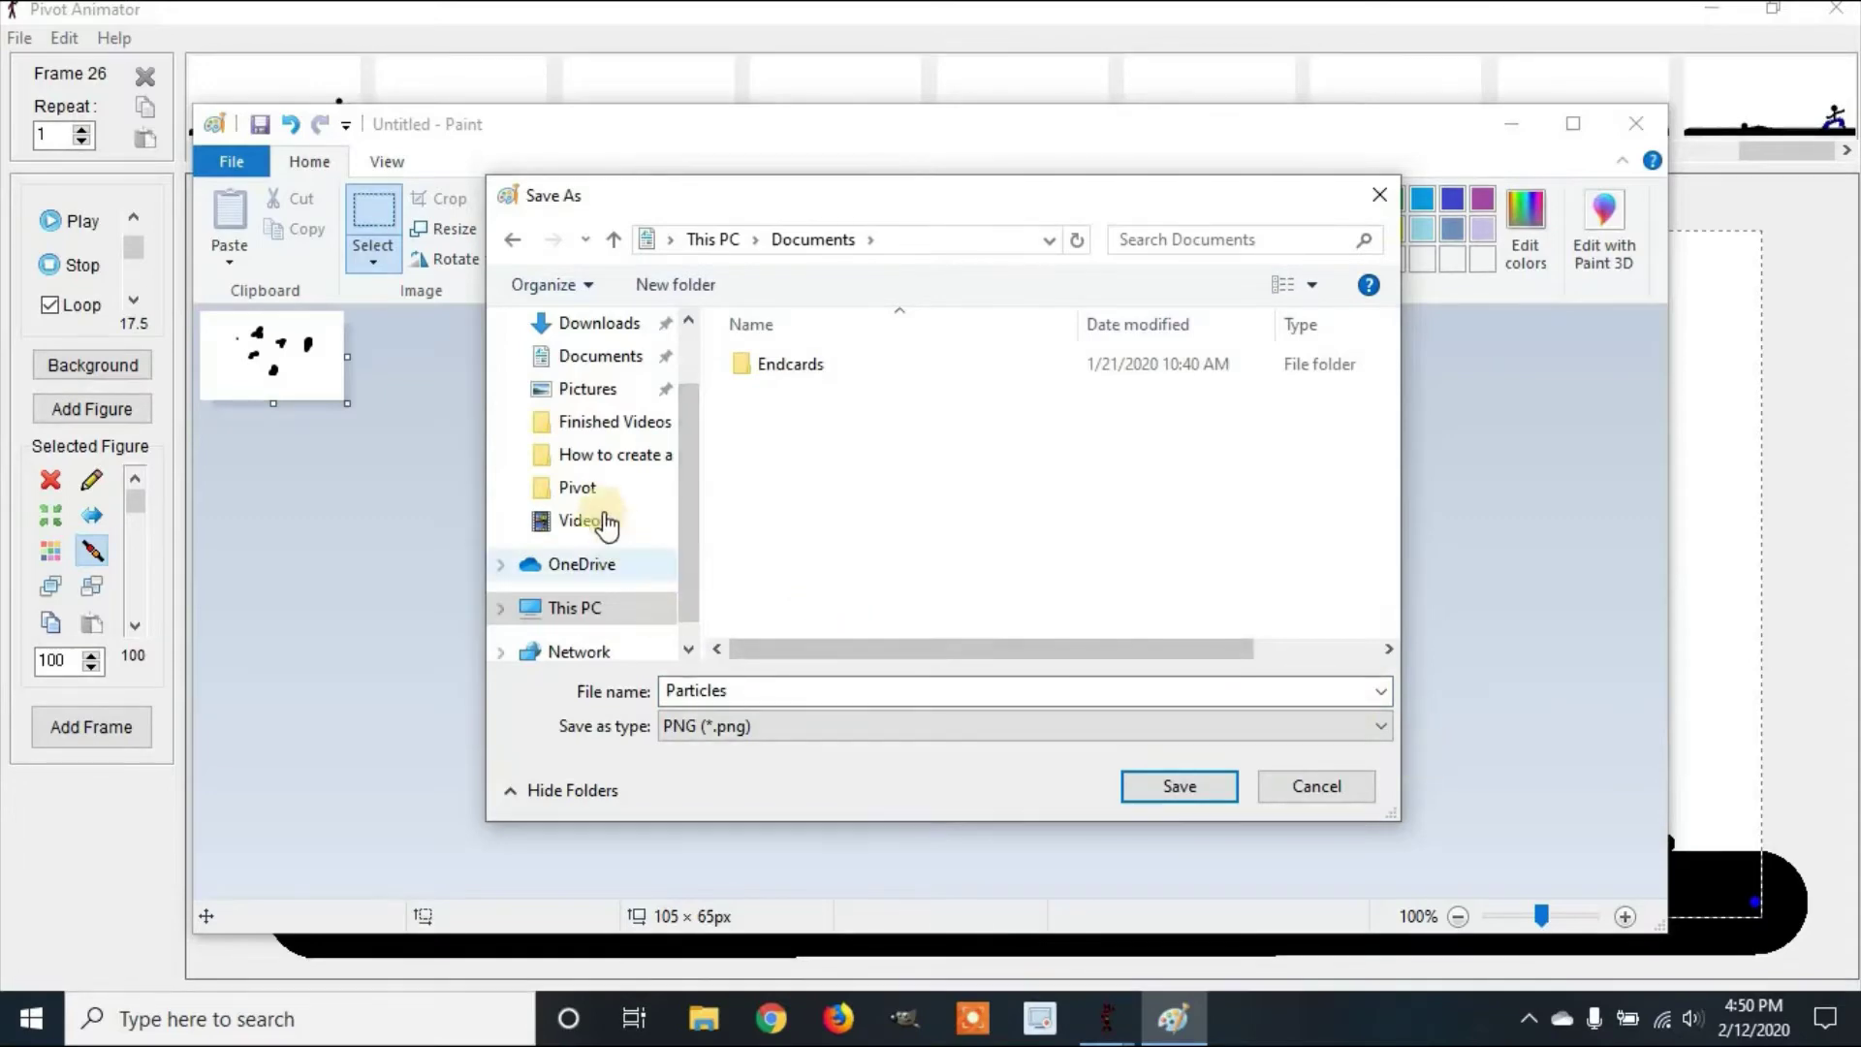
scroll(601, 485, "up", 1)
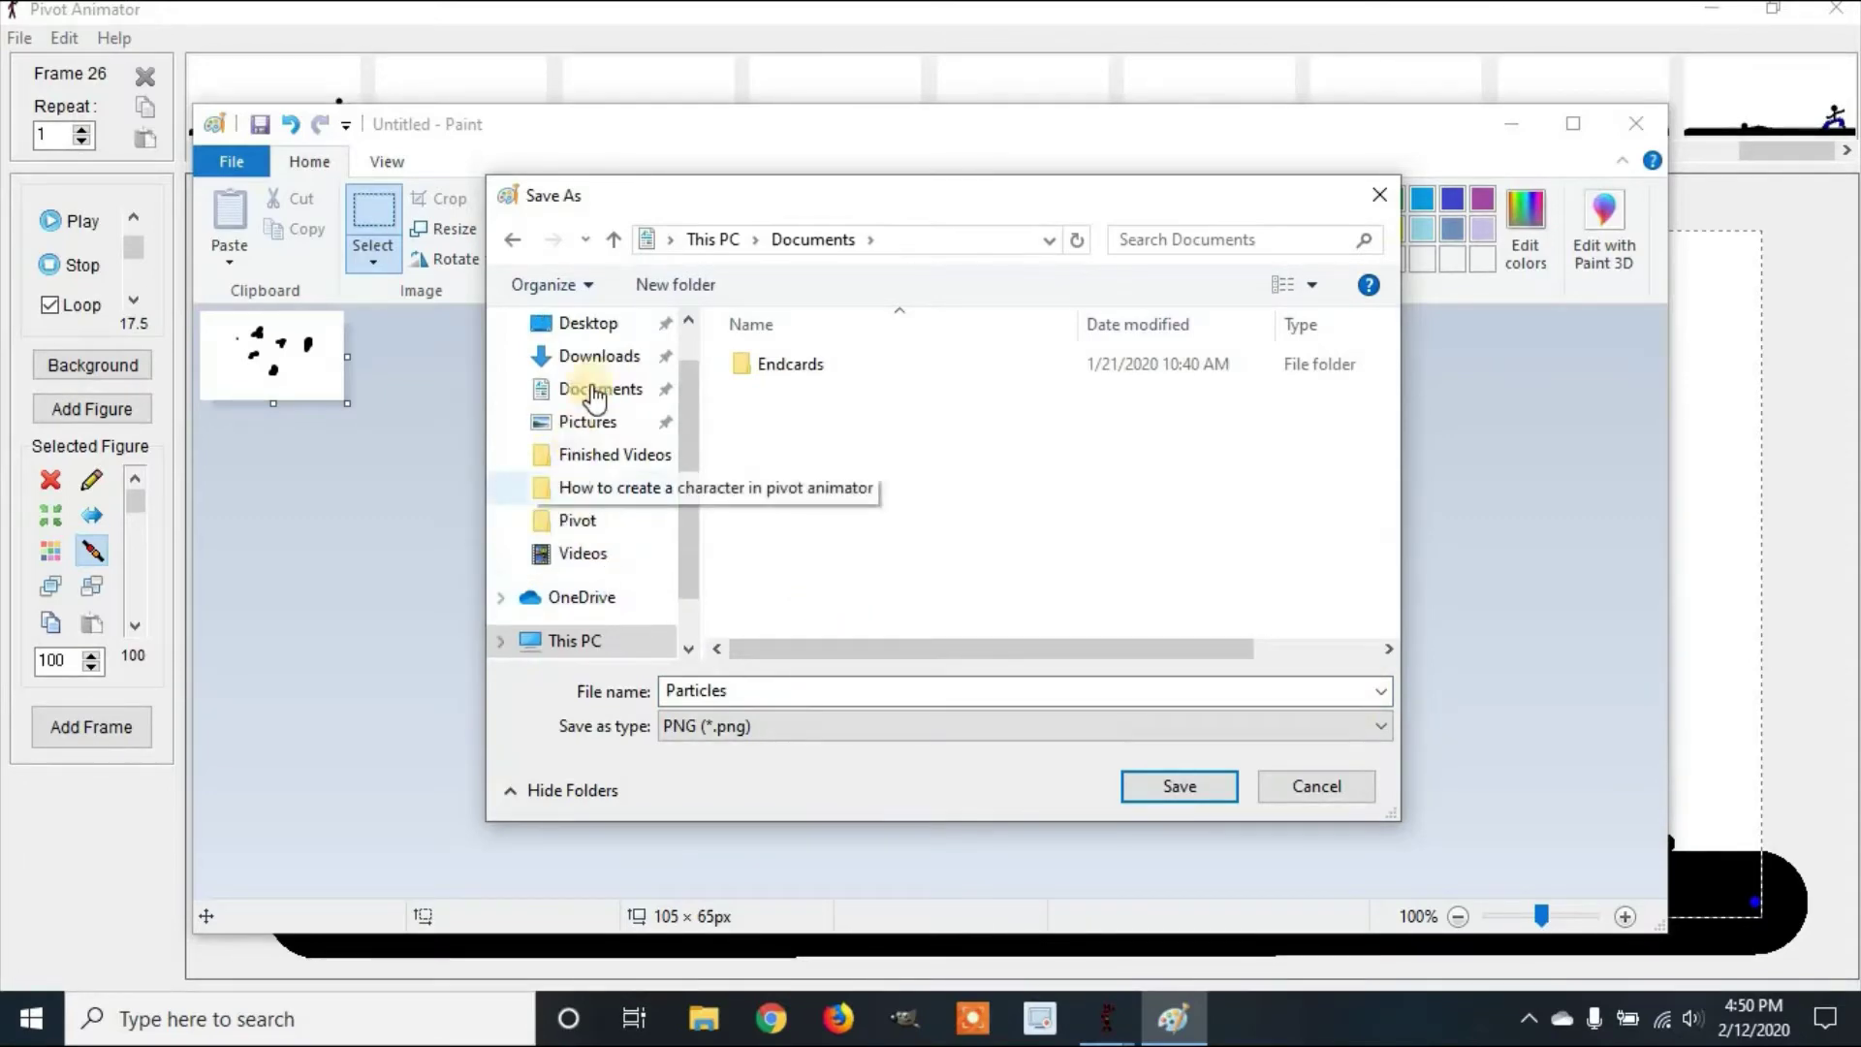
left_click(593, 323)
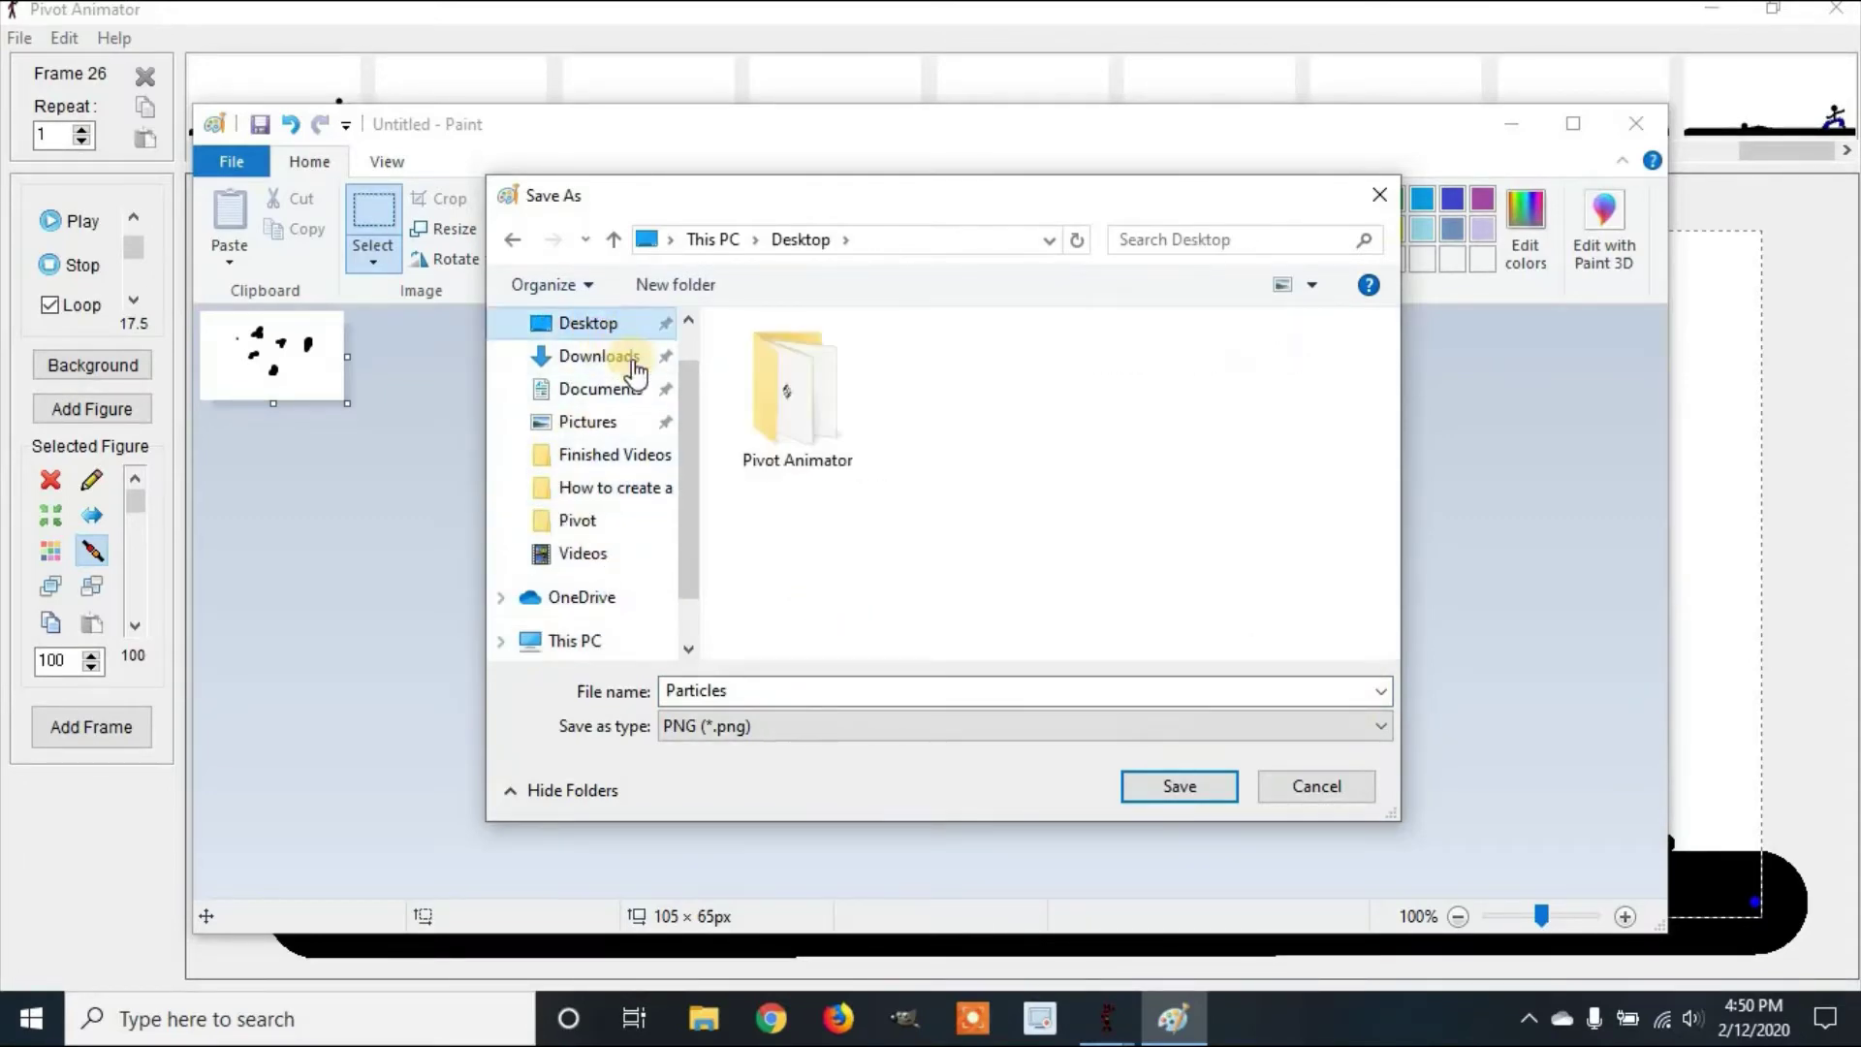
double_click(791, 381)
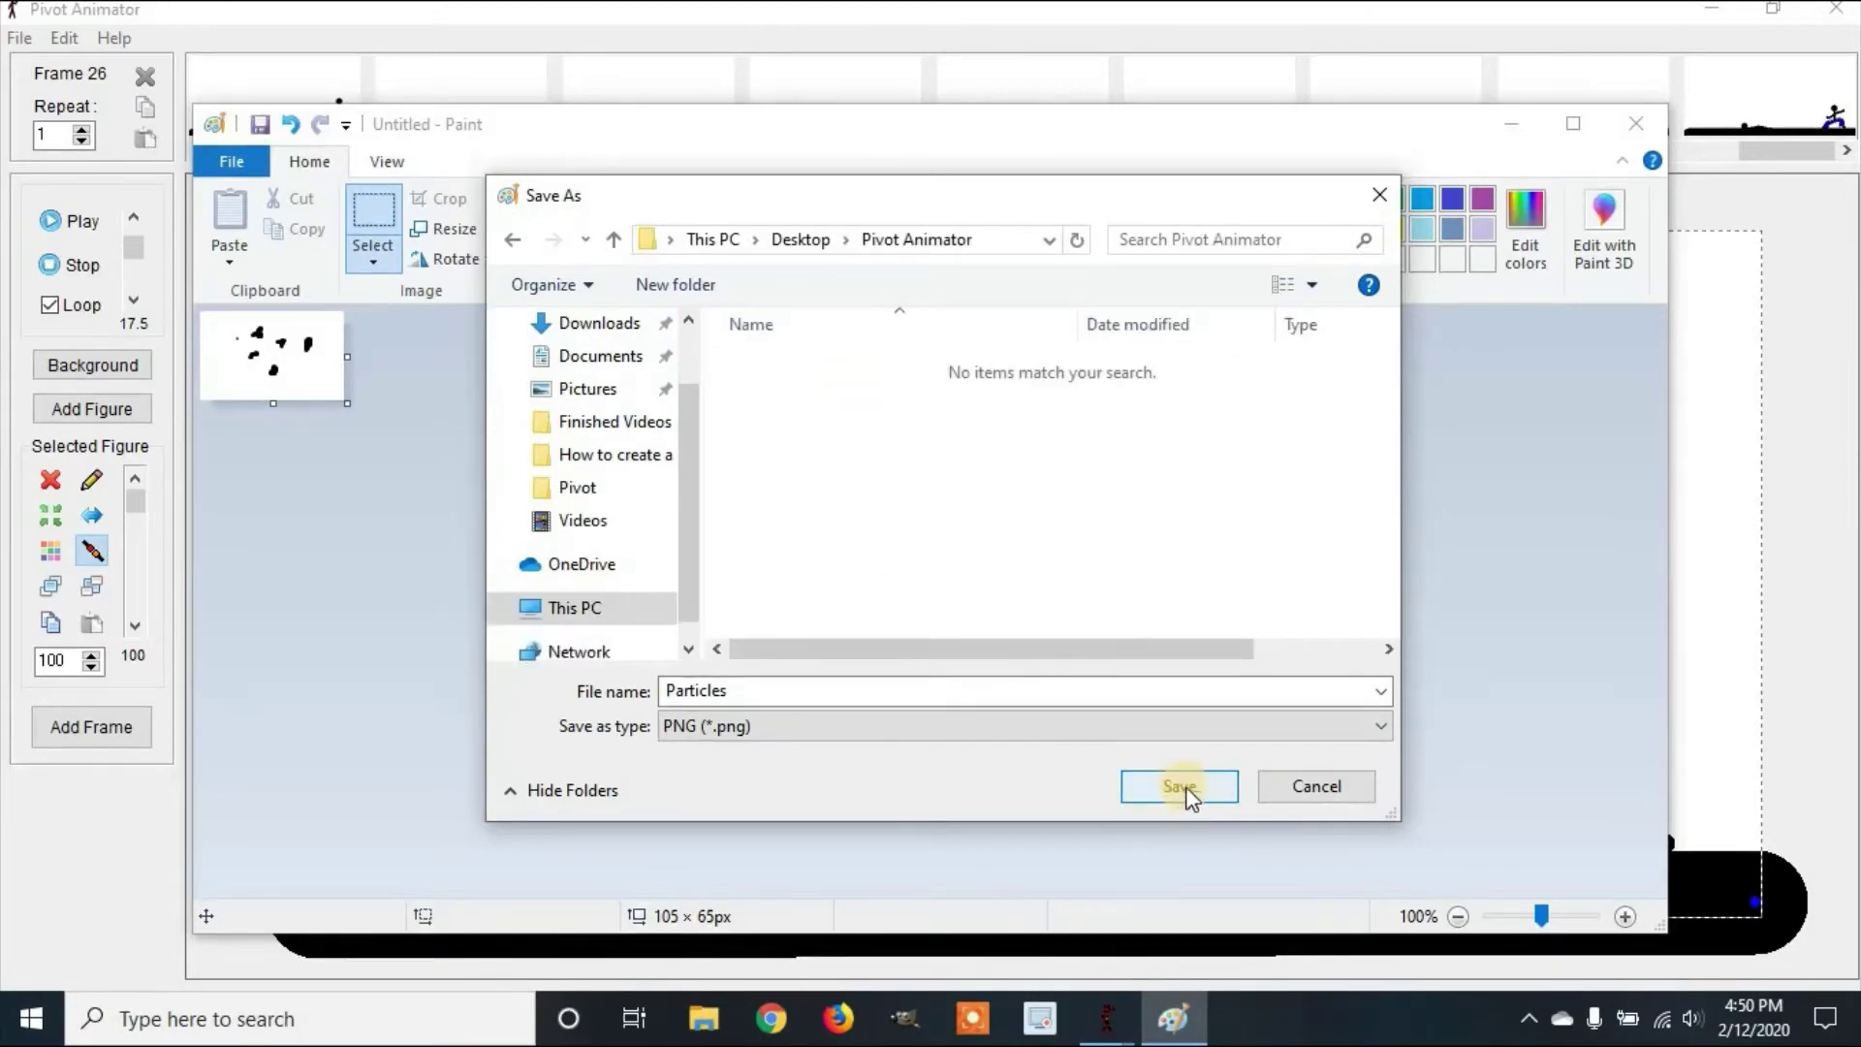
- Create an 'Animation reasources' folder there and save Particles.png inside it
right_click(911, 463)
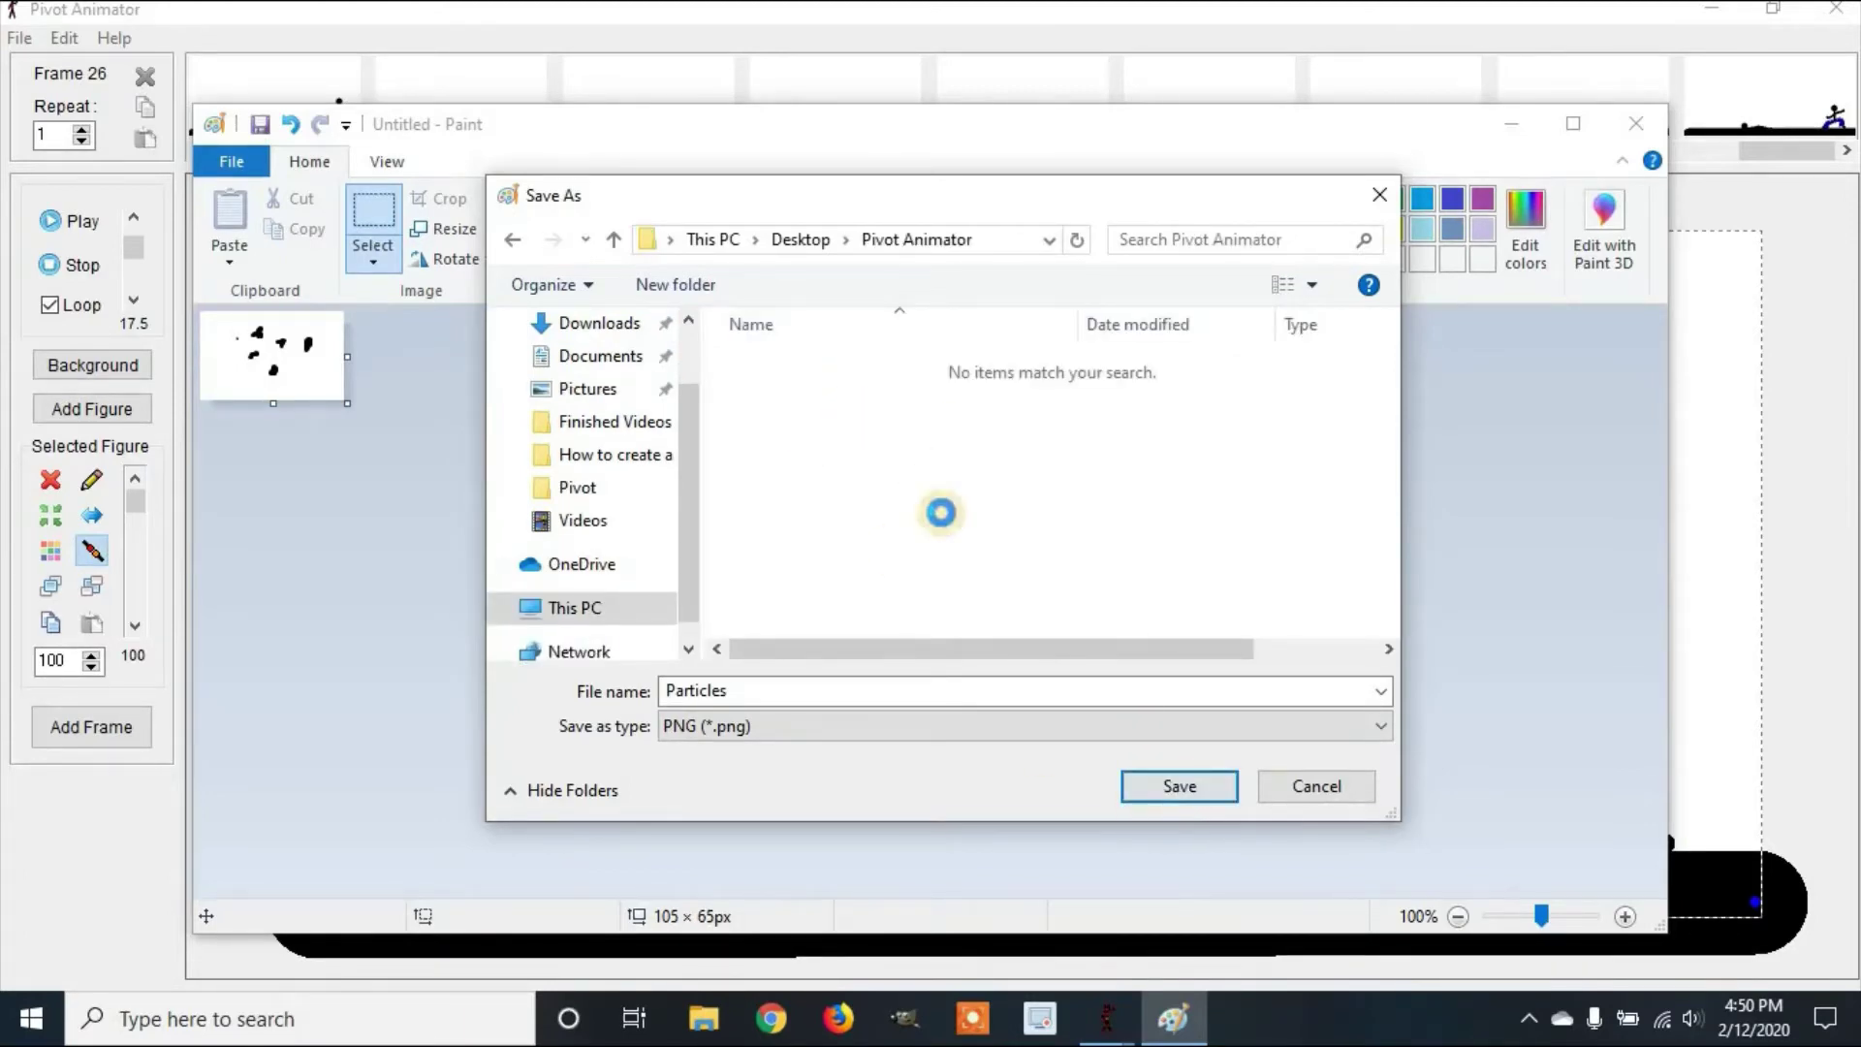
mouse_move(986, 791)
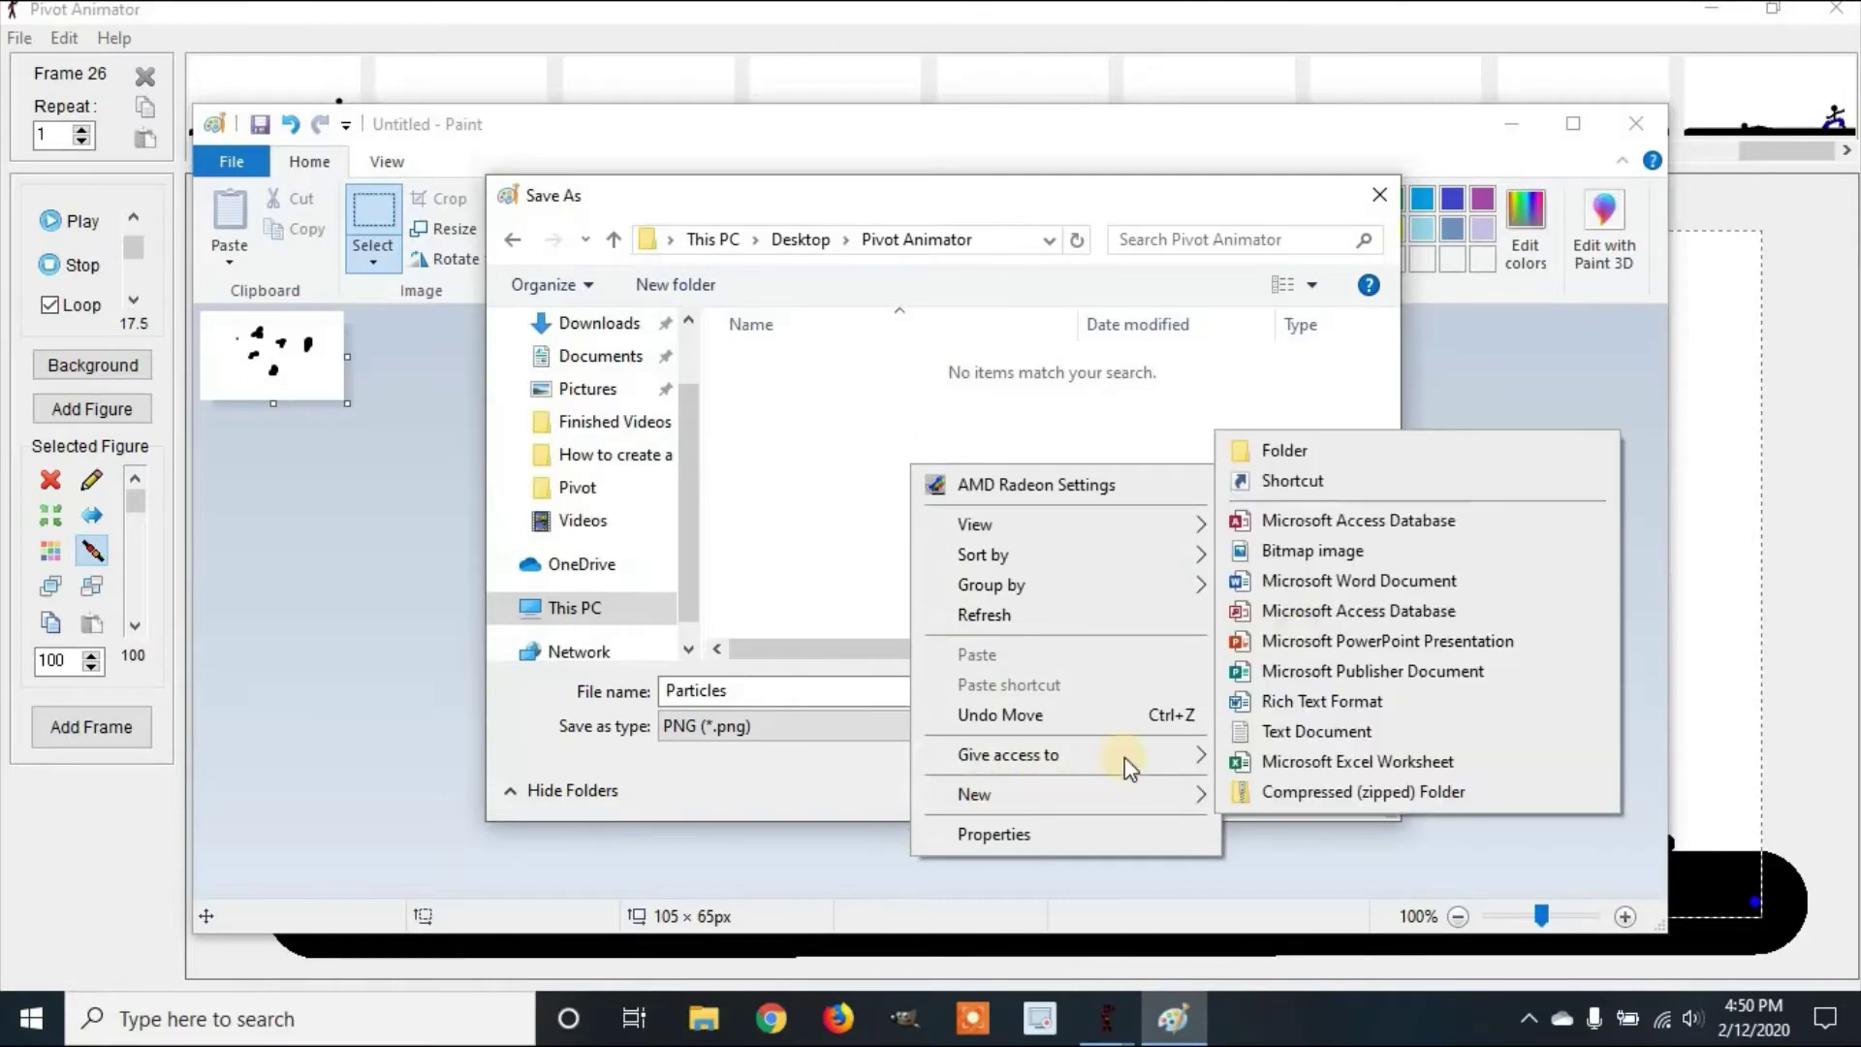
left_click(1313, 452)
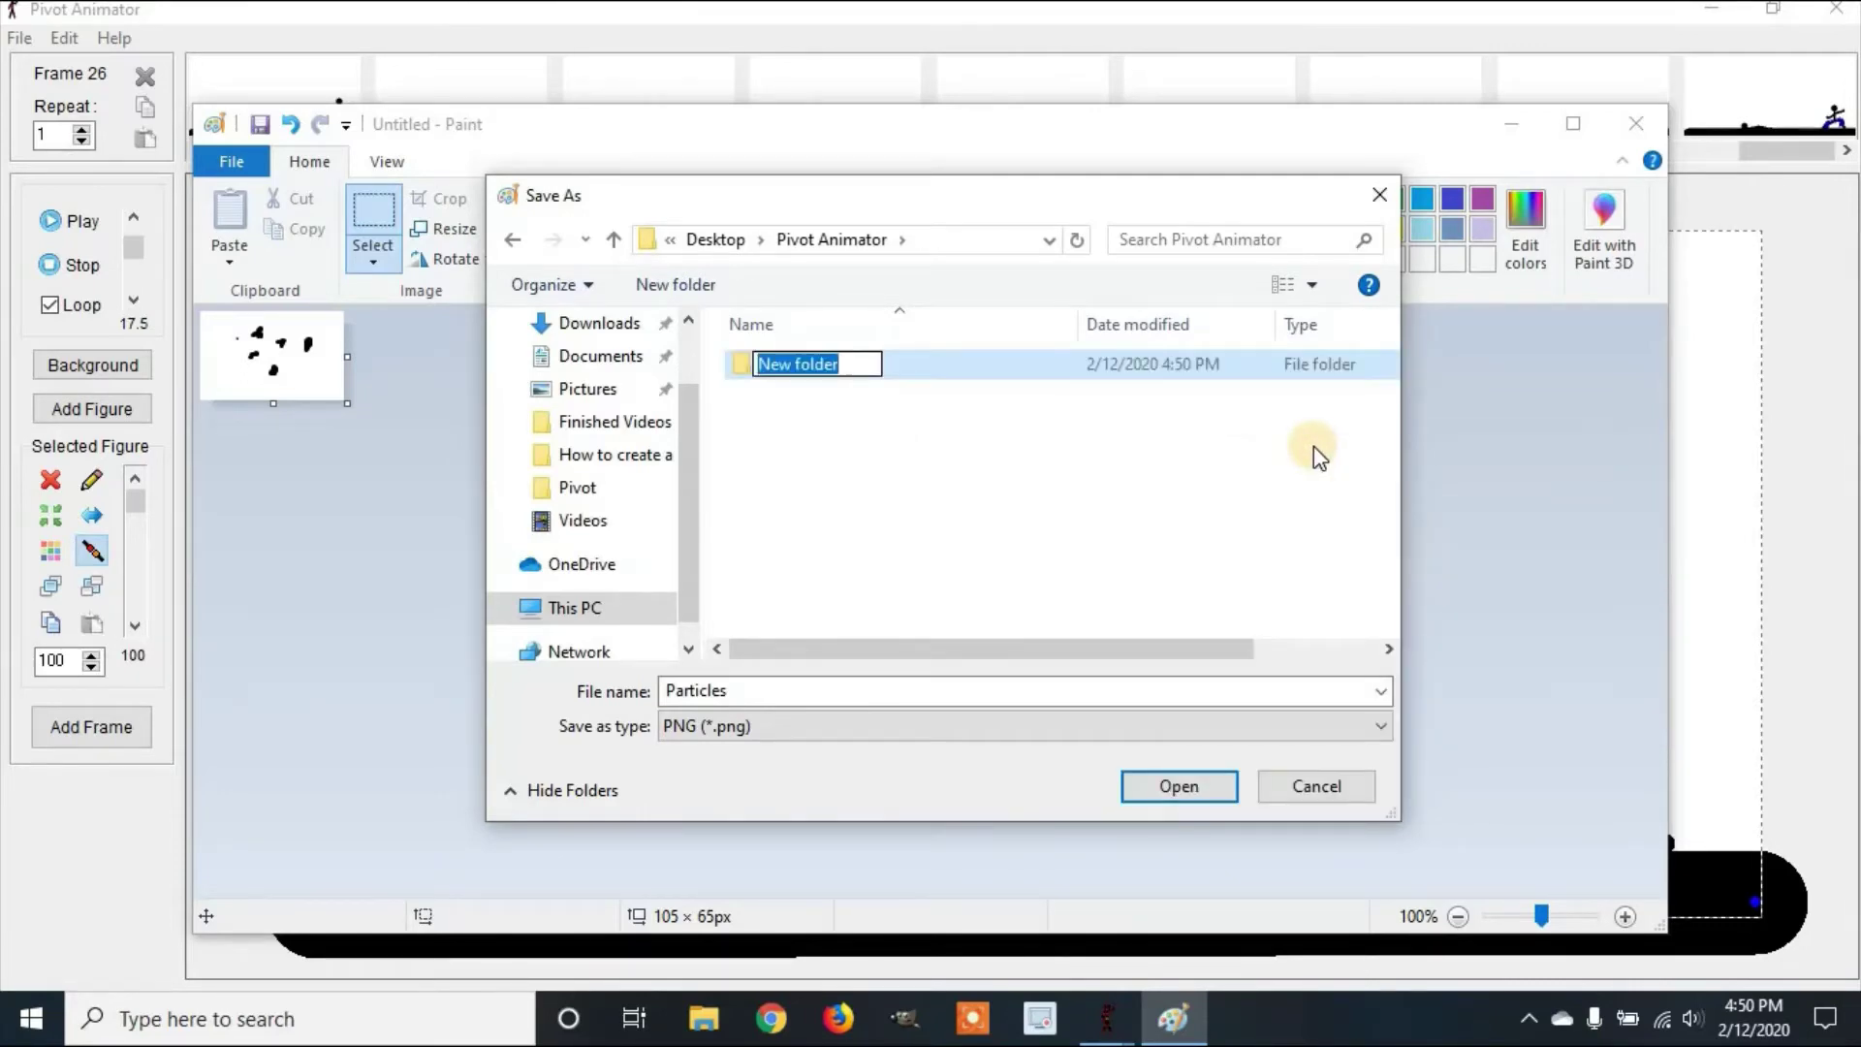
type("Animation ")
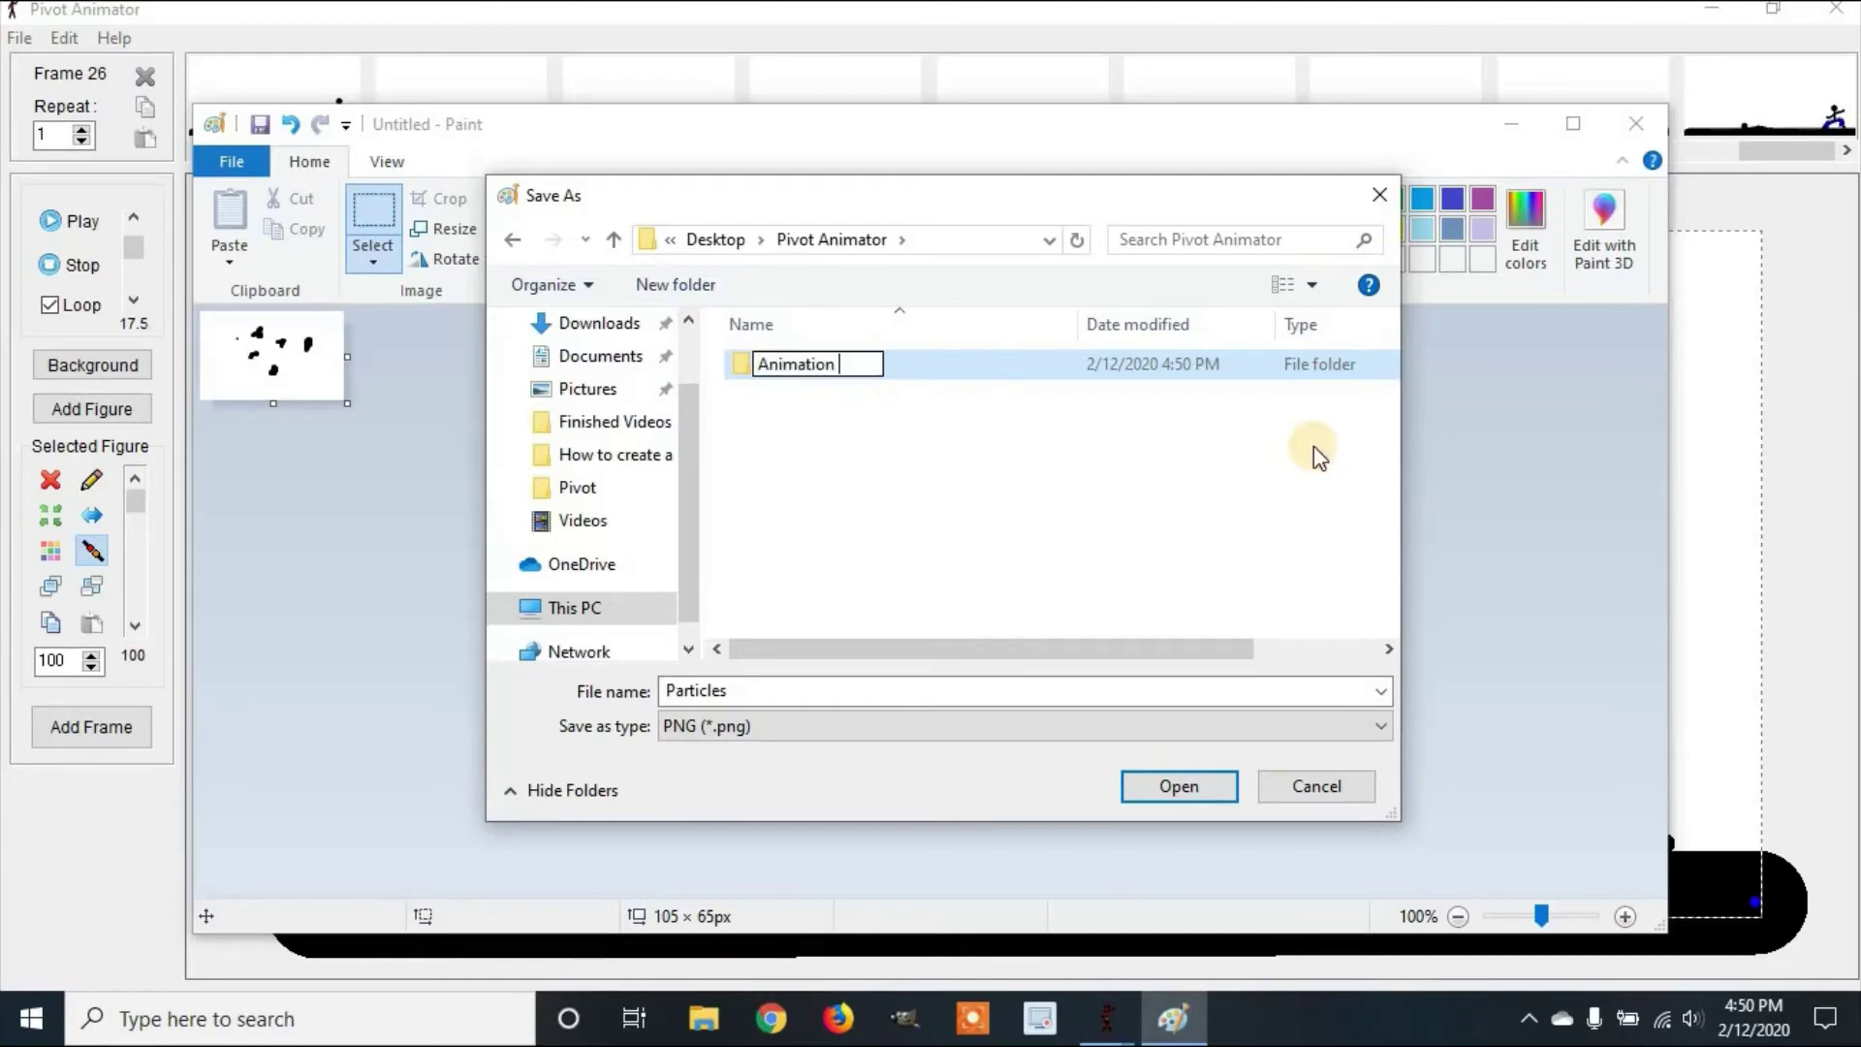
type("reasources")
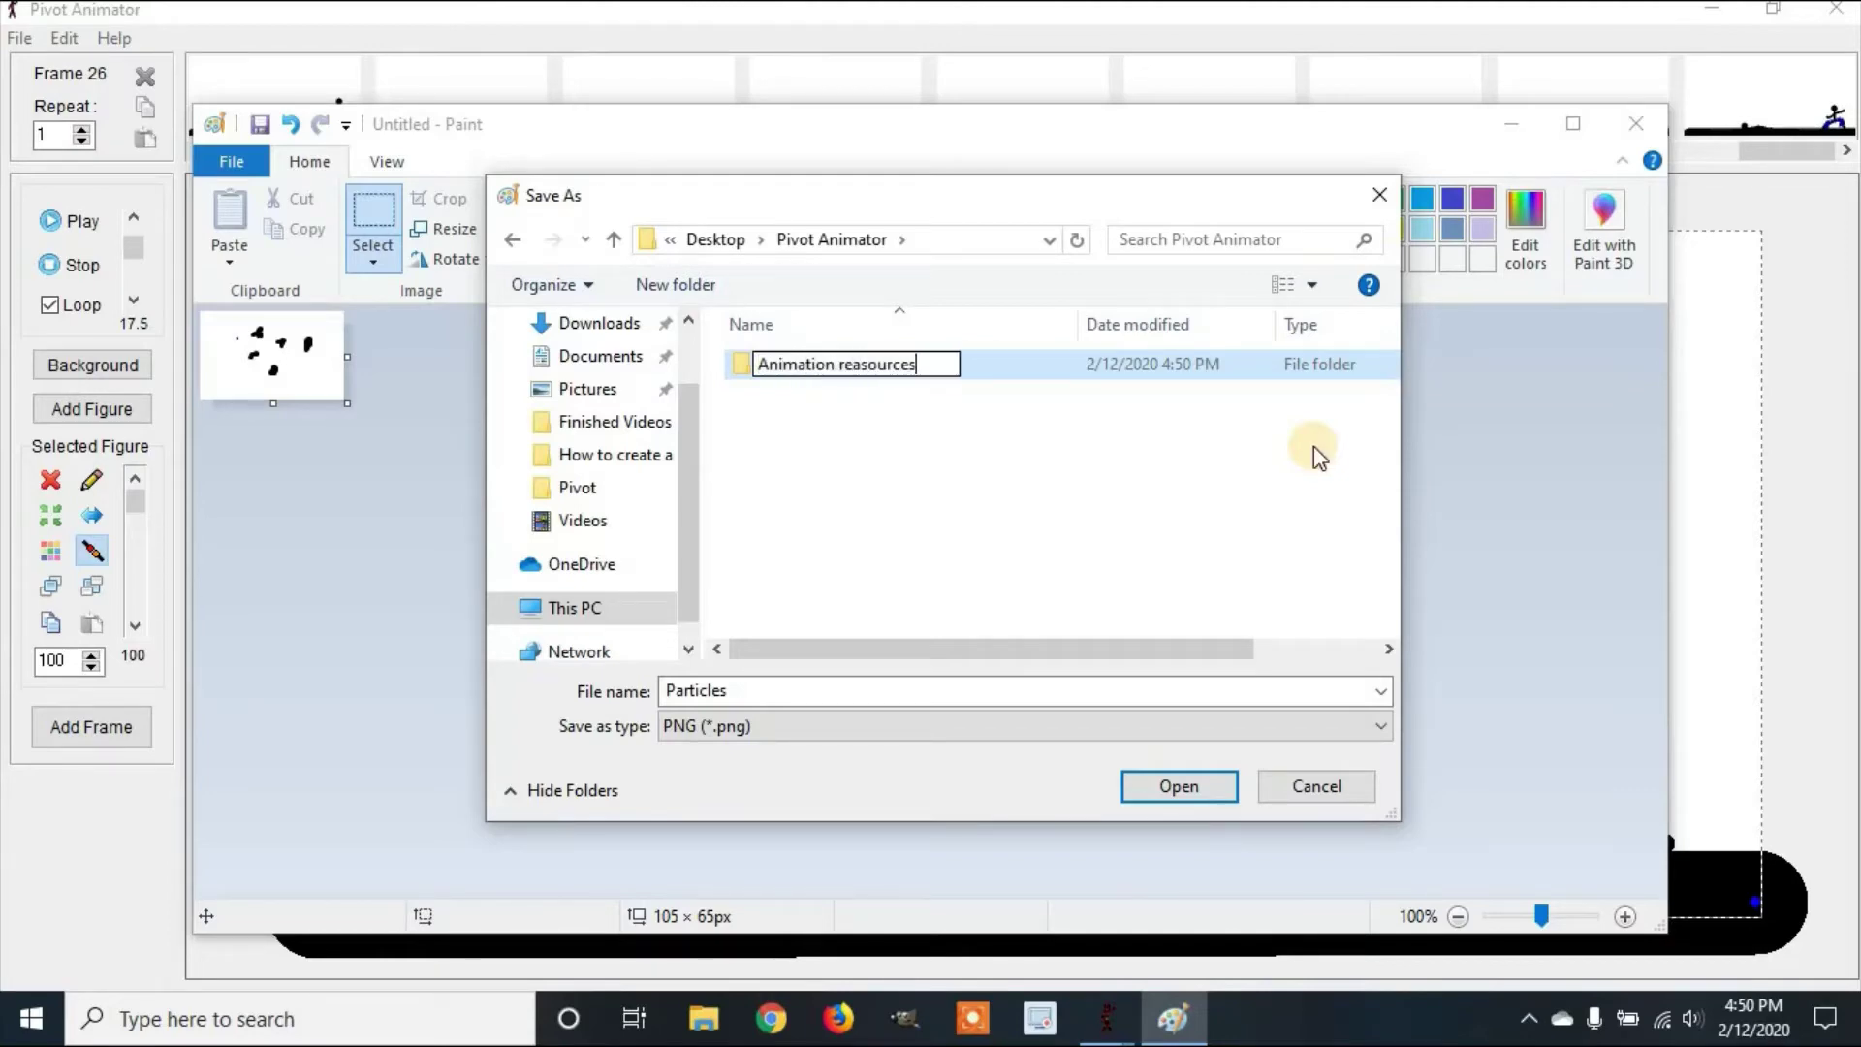
key("Return")
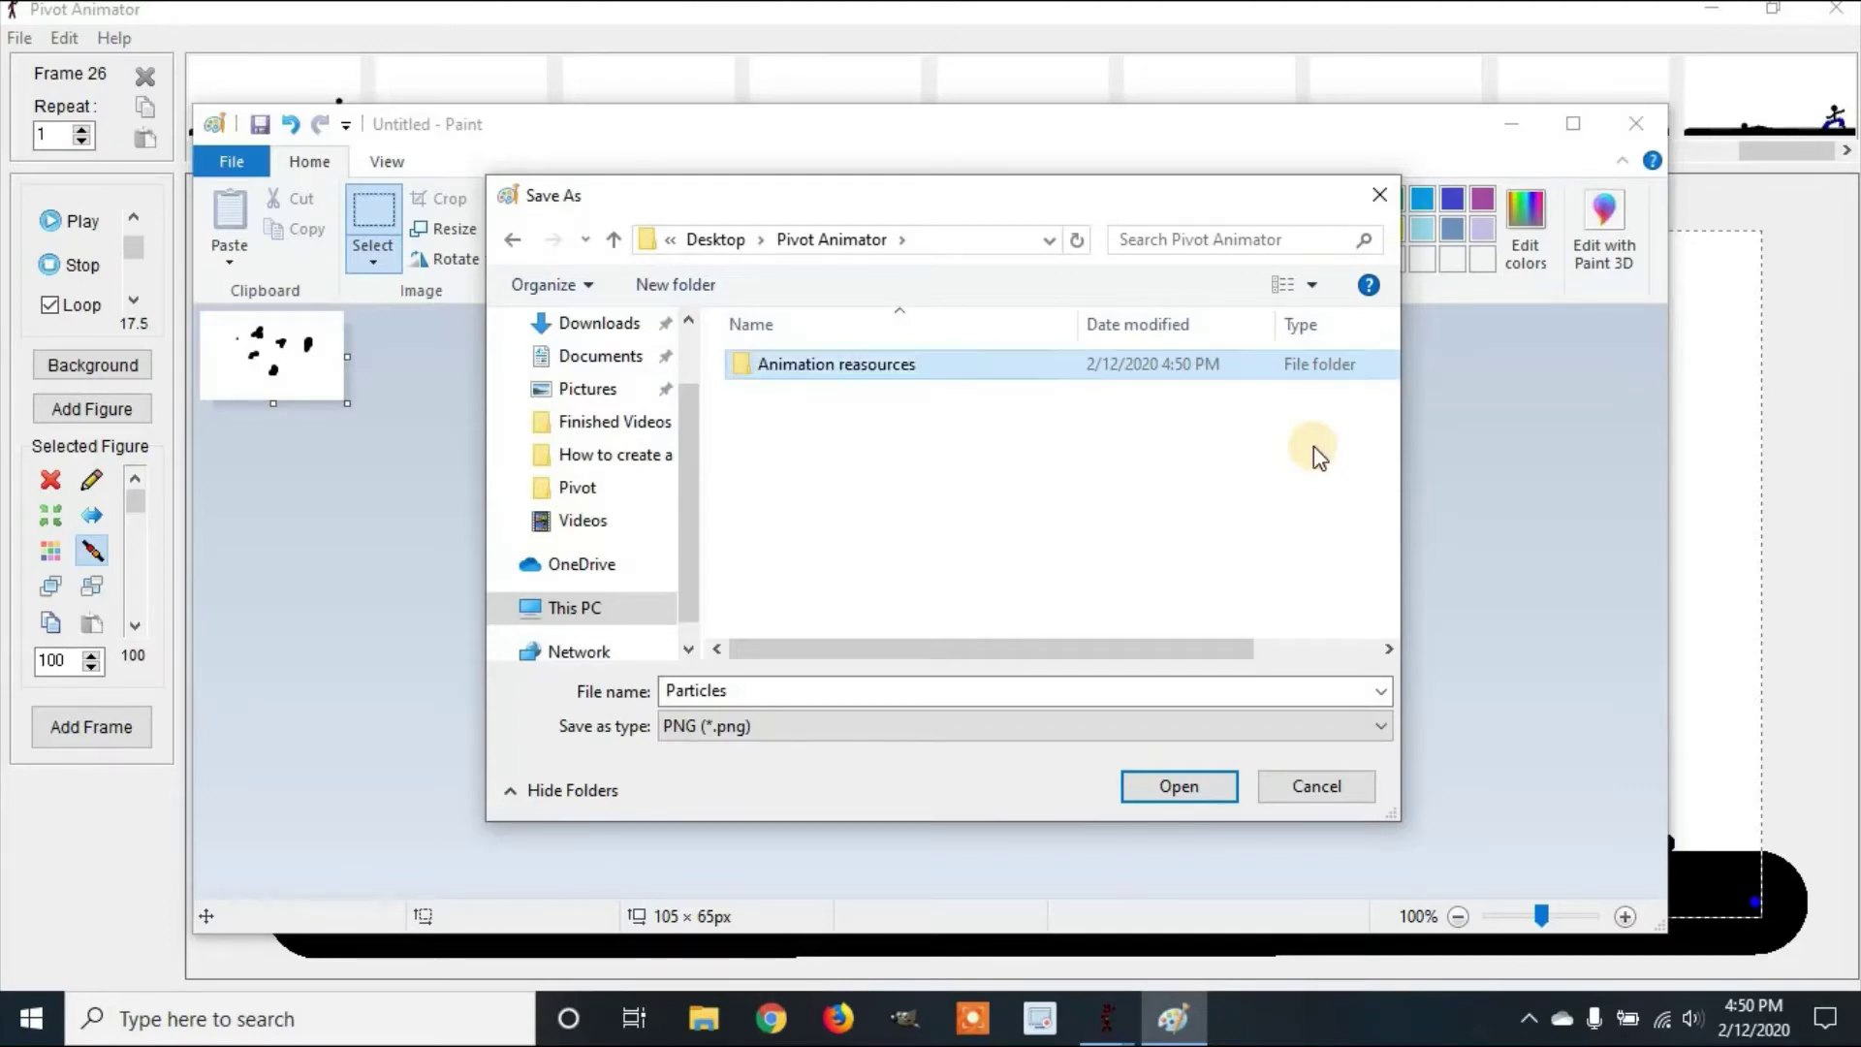
double_click(1209, 364)
left_click(1198, 795)
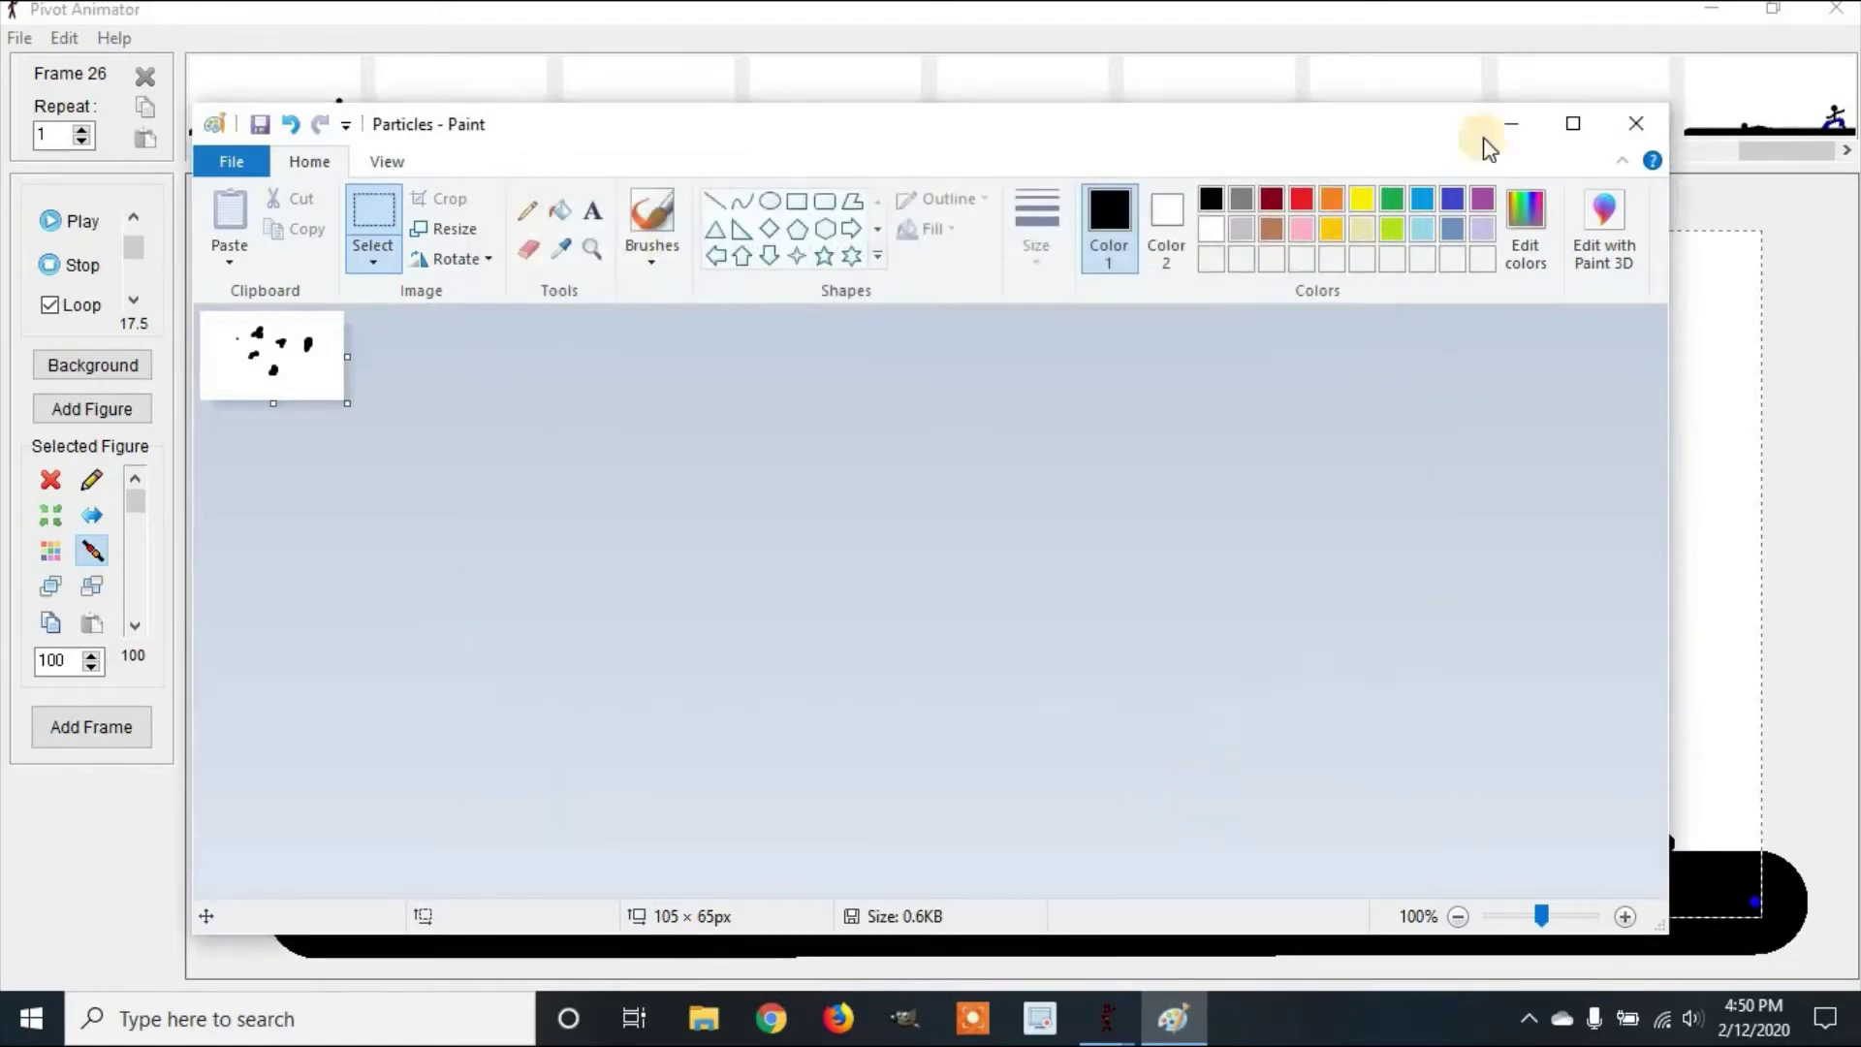
- Close Paint and show frame 1 in Pivot Animator's timeline
left_click(1626, 144)
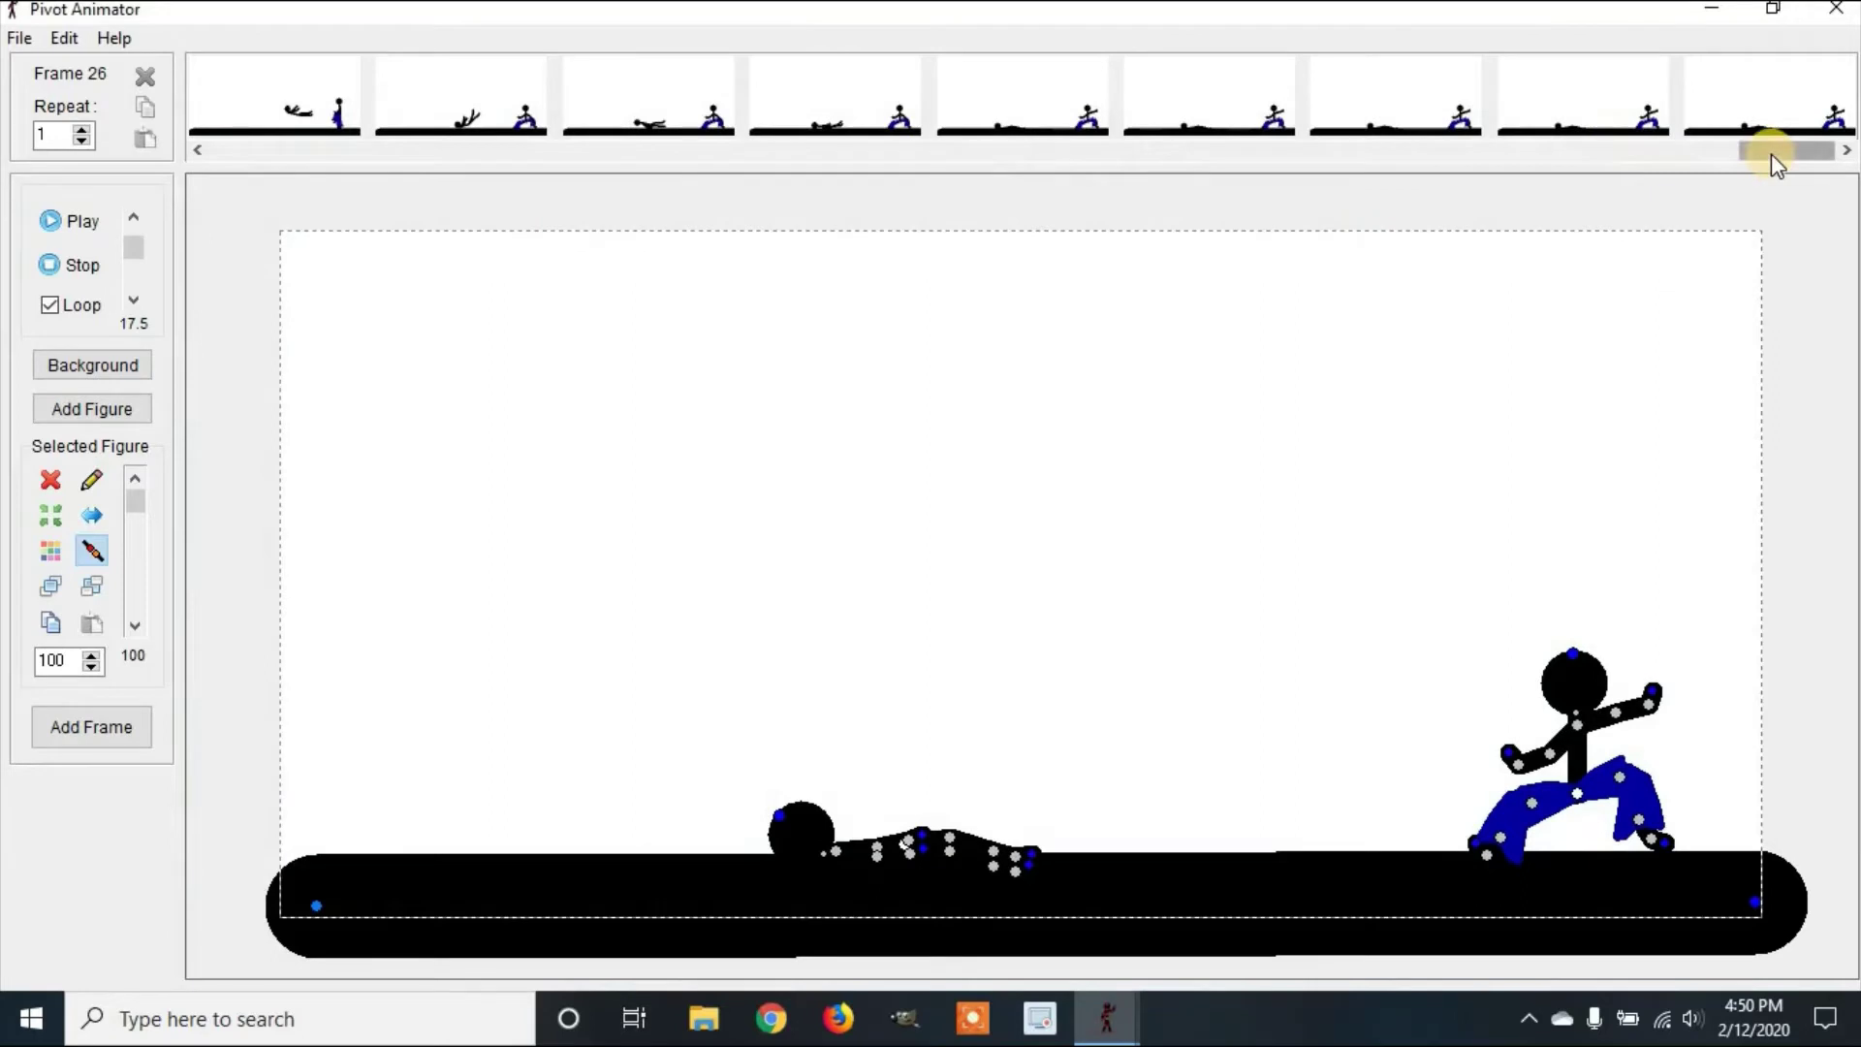
left_click_drag(1771, 154, 240, 125)
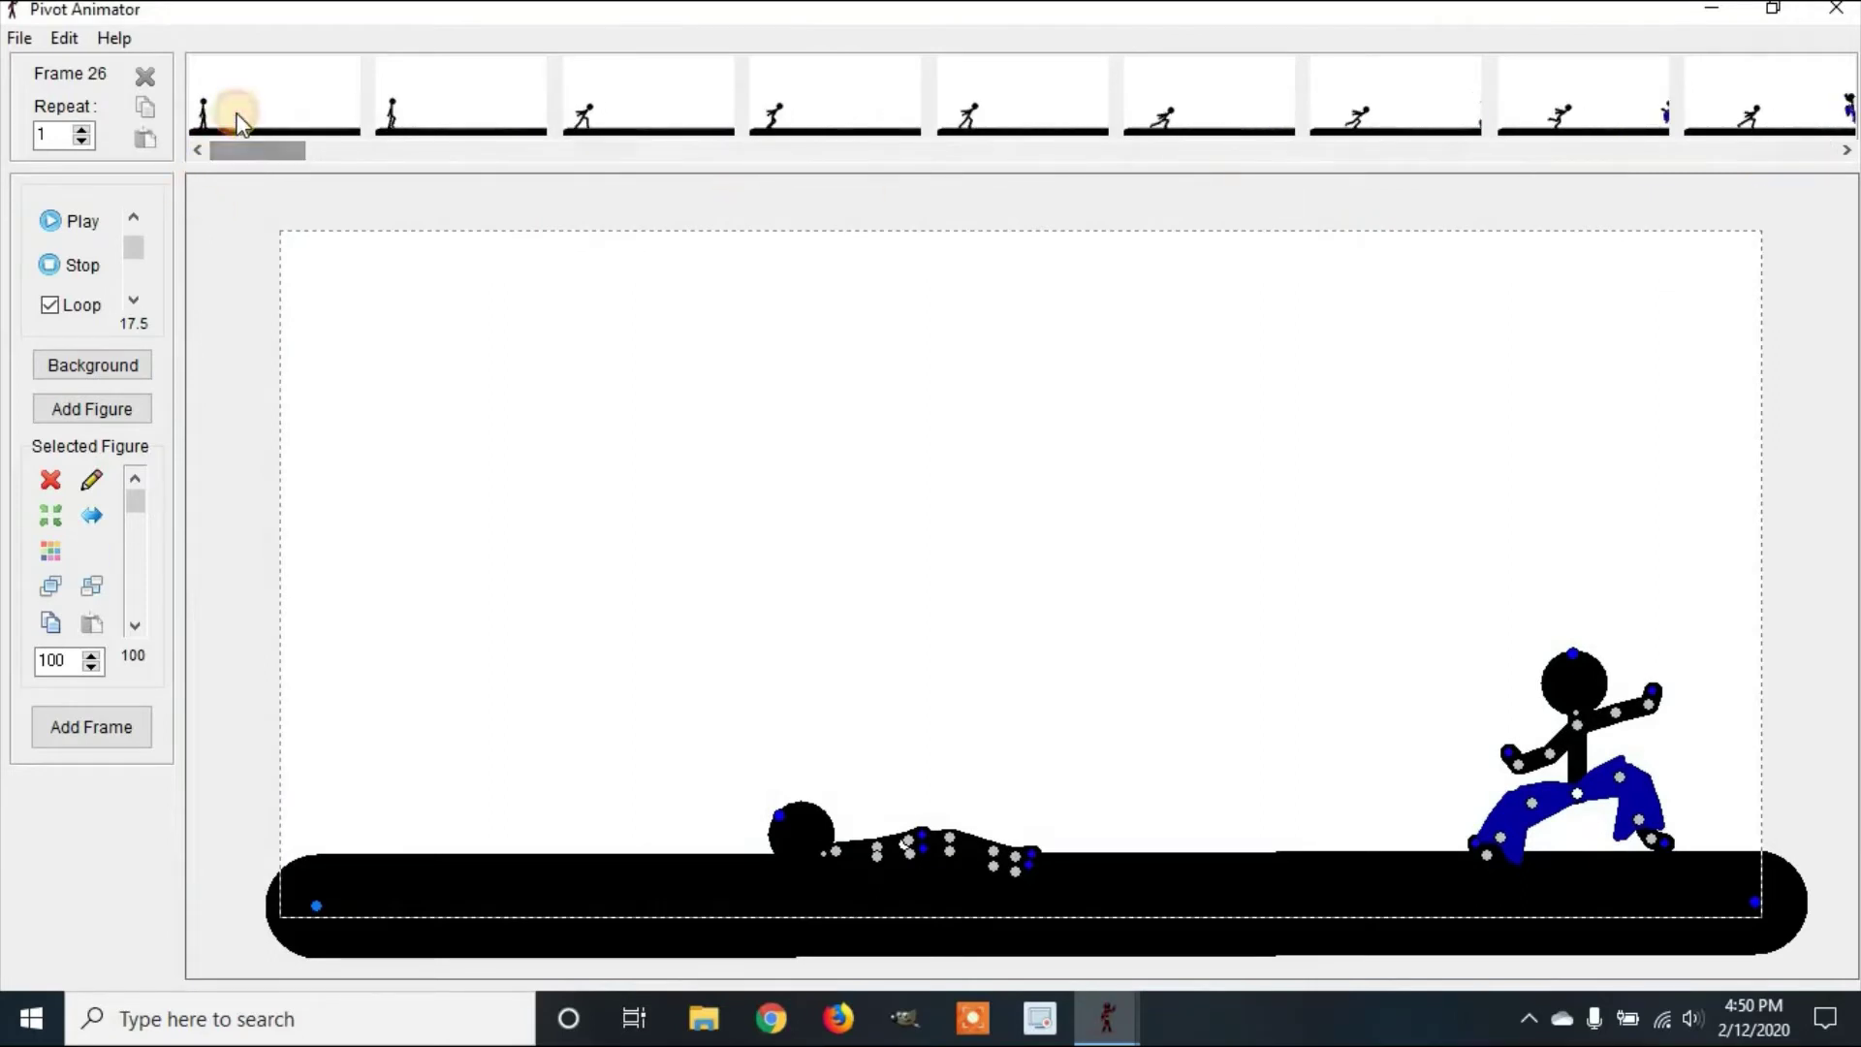
left_click(240, 124)
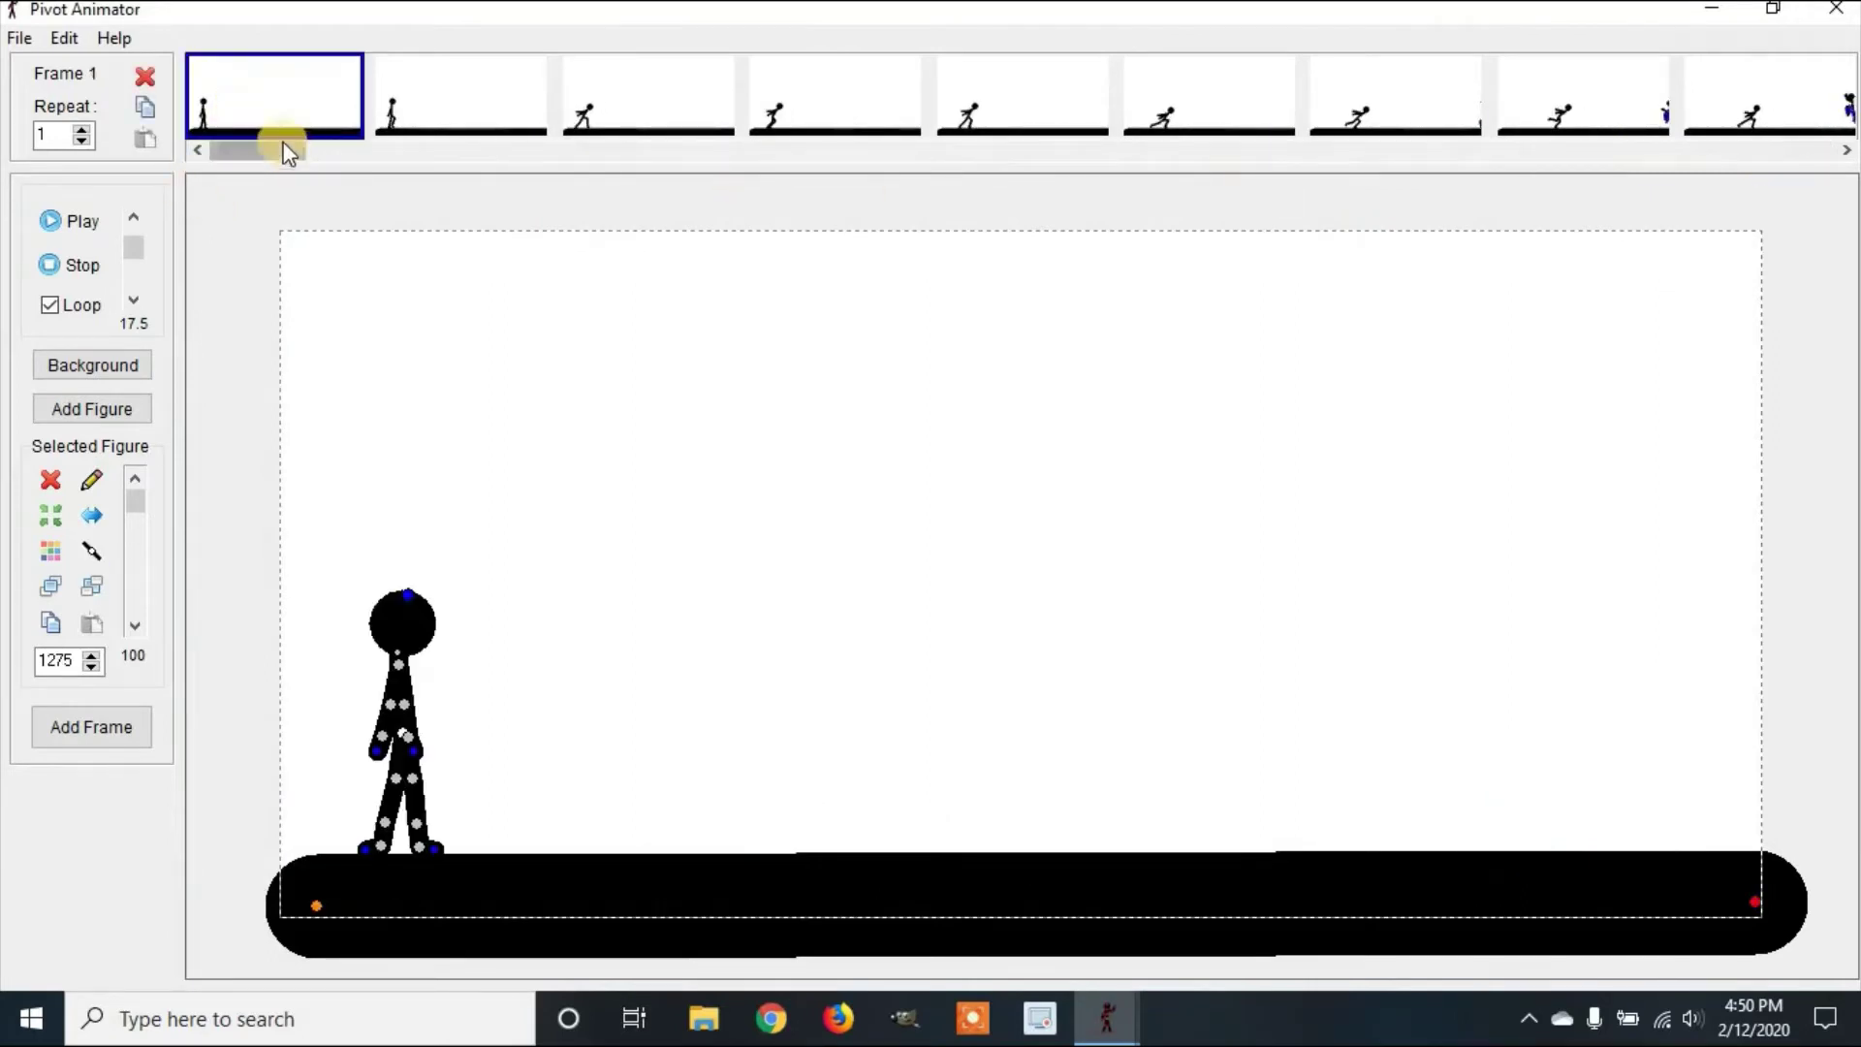
- Load Particles from the Animation reasources folder as a sprite figure
left_click(21, 38)
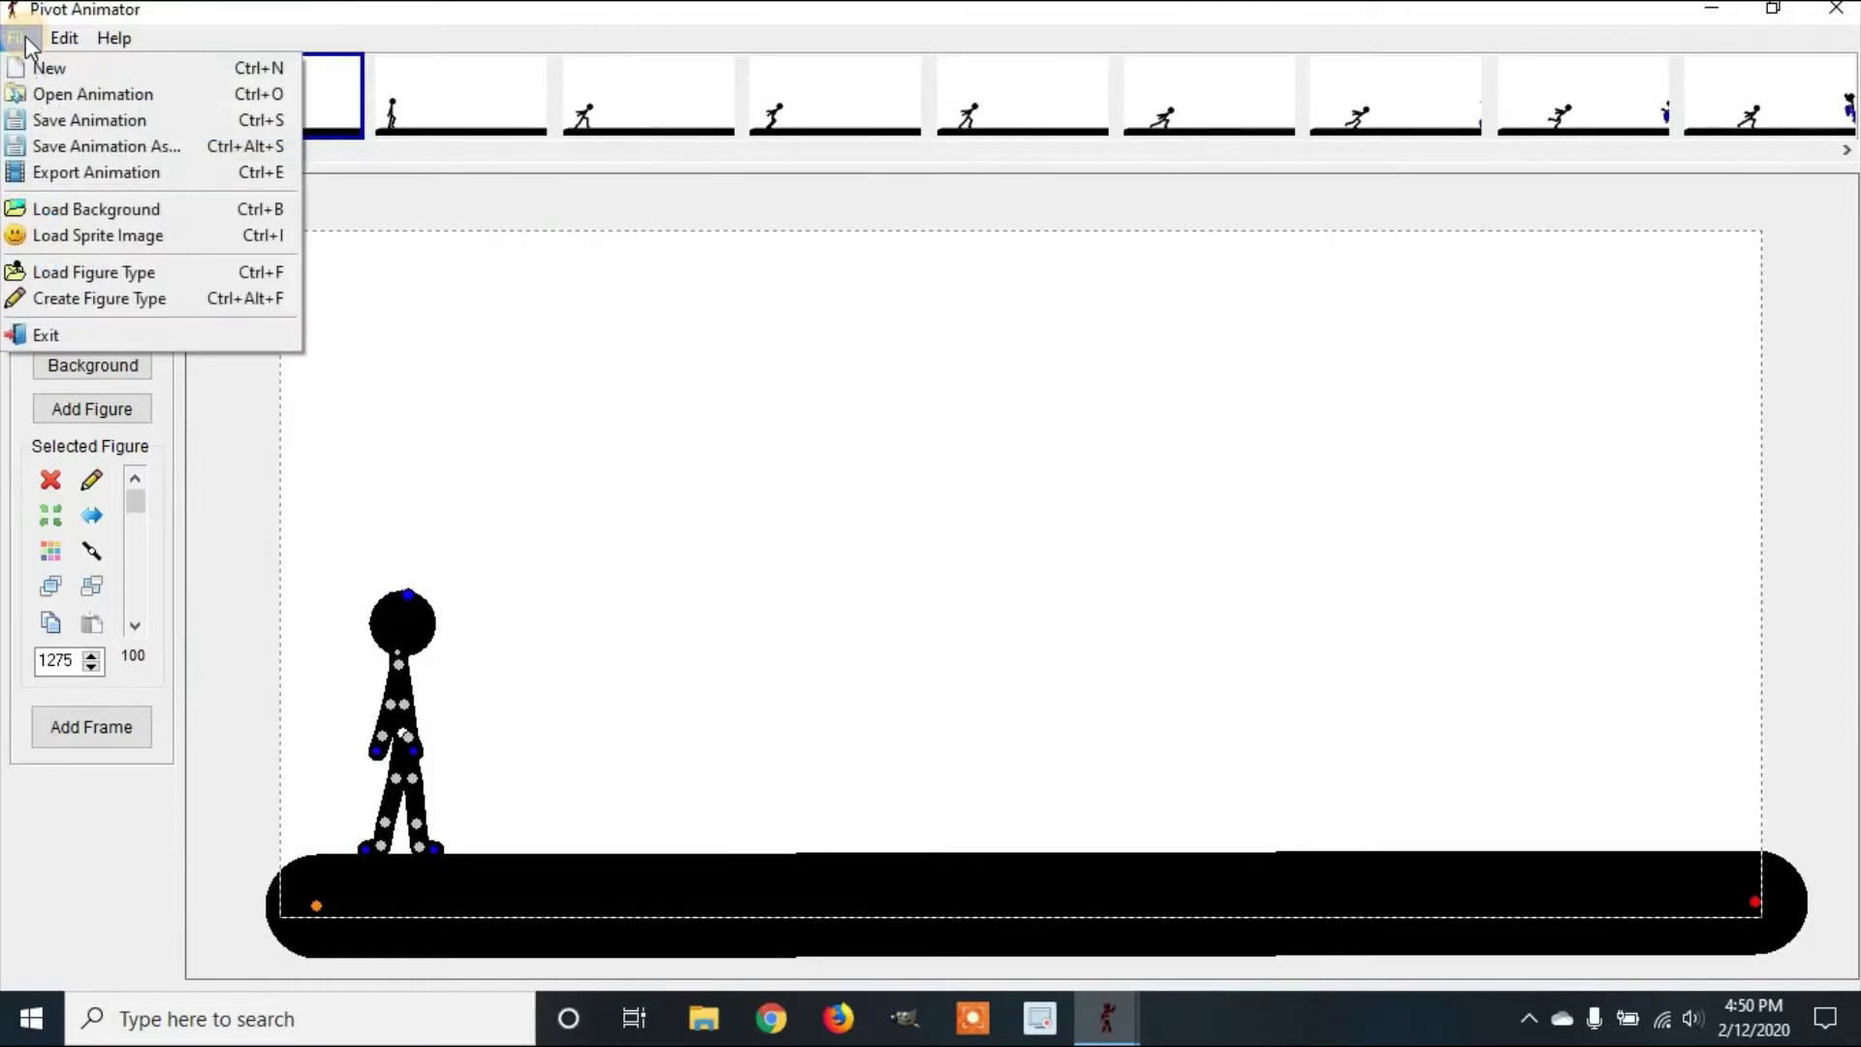
left_click(110, 244)
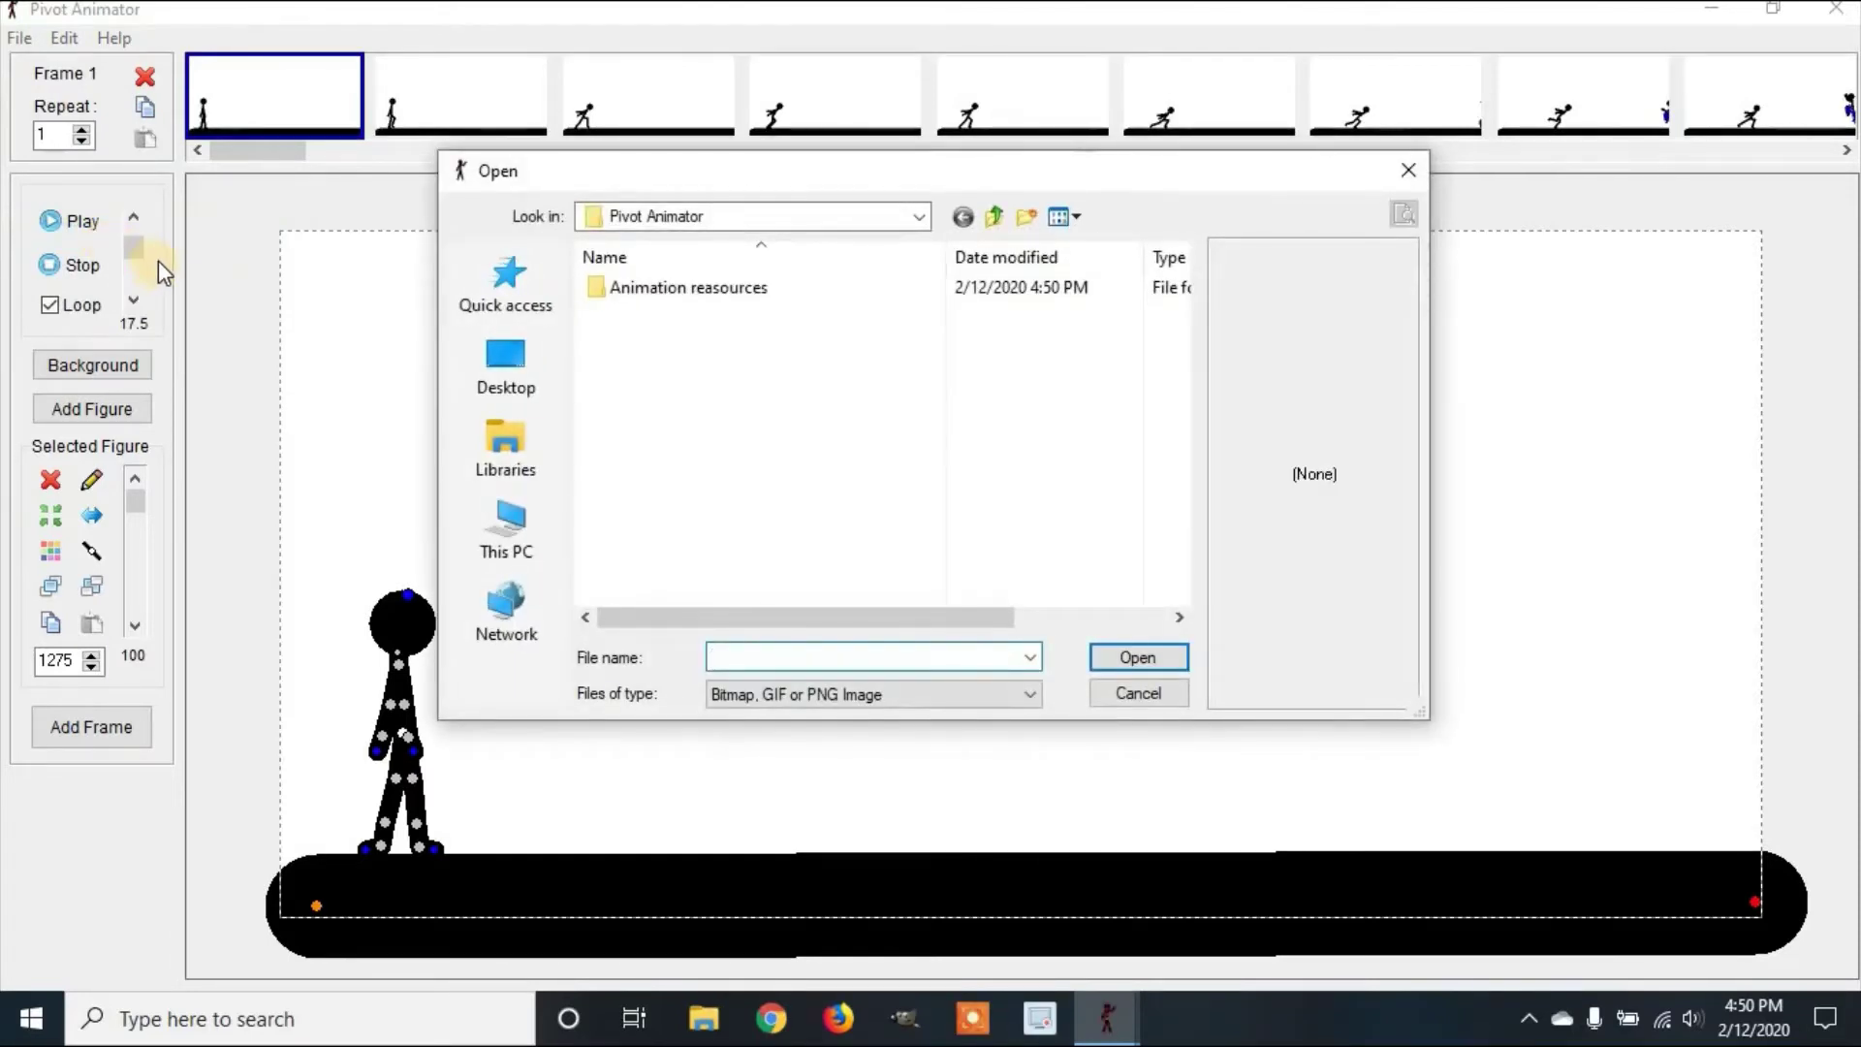
double_click(684, 288)
left_click(661, 330)
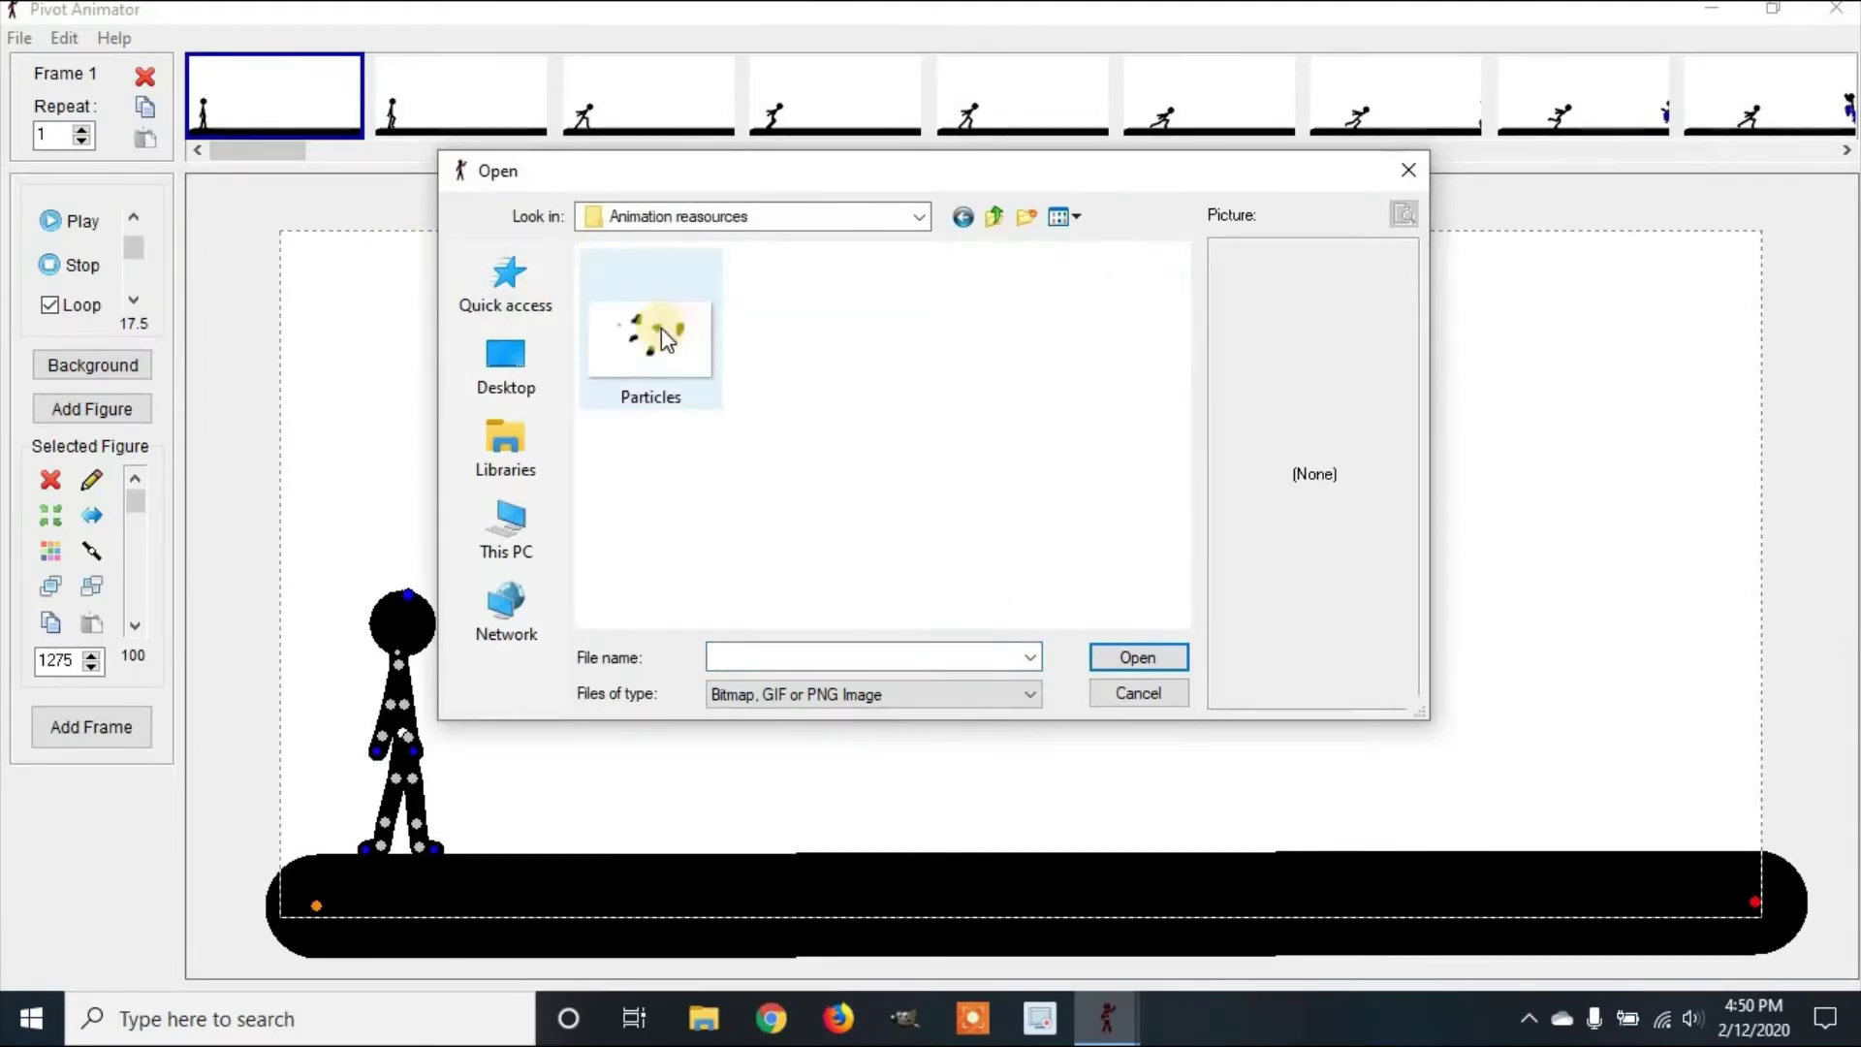
left_click(1144, 660)
- Drag the Particles sprite from mid-stage to just above the stickman's head on frame 1
left_click(1030, 587)
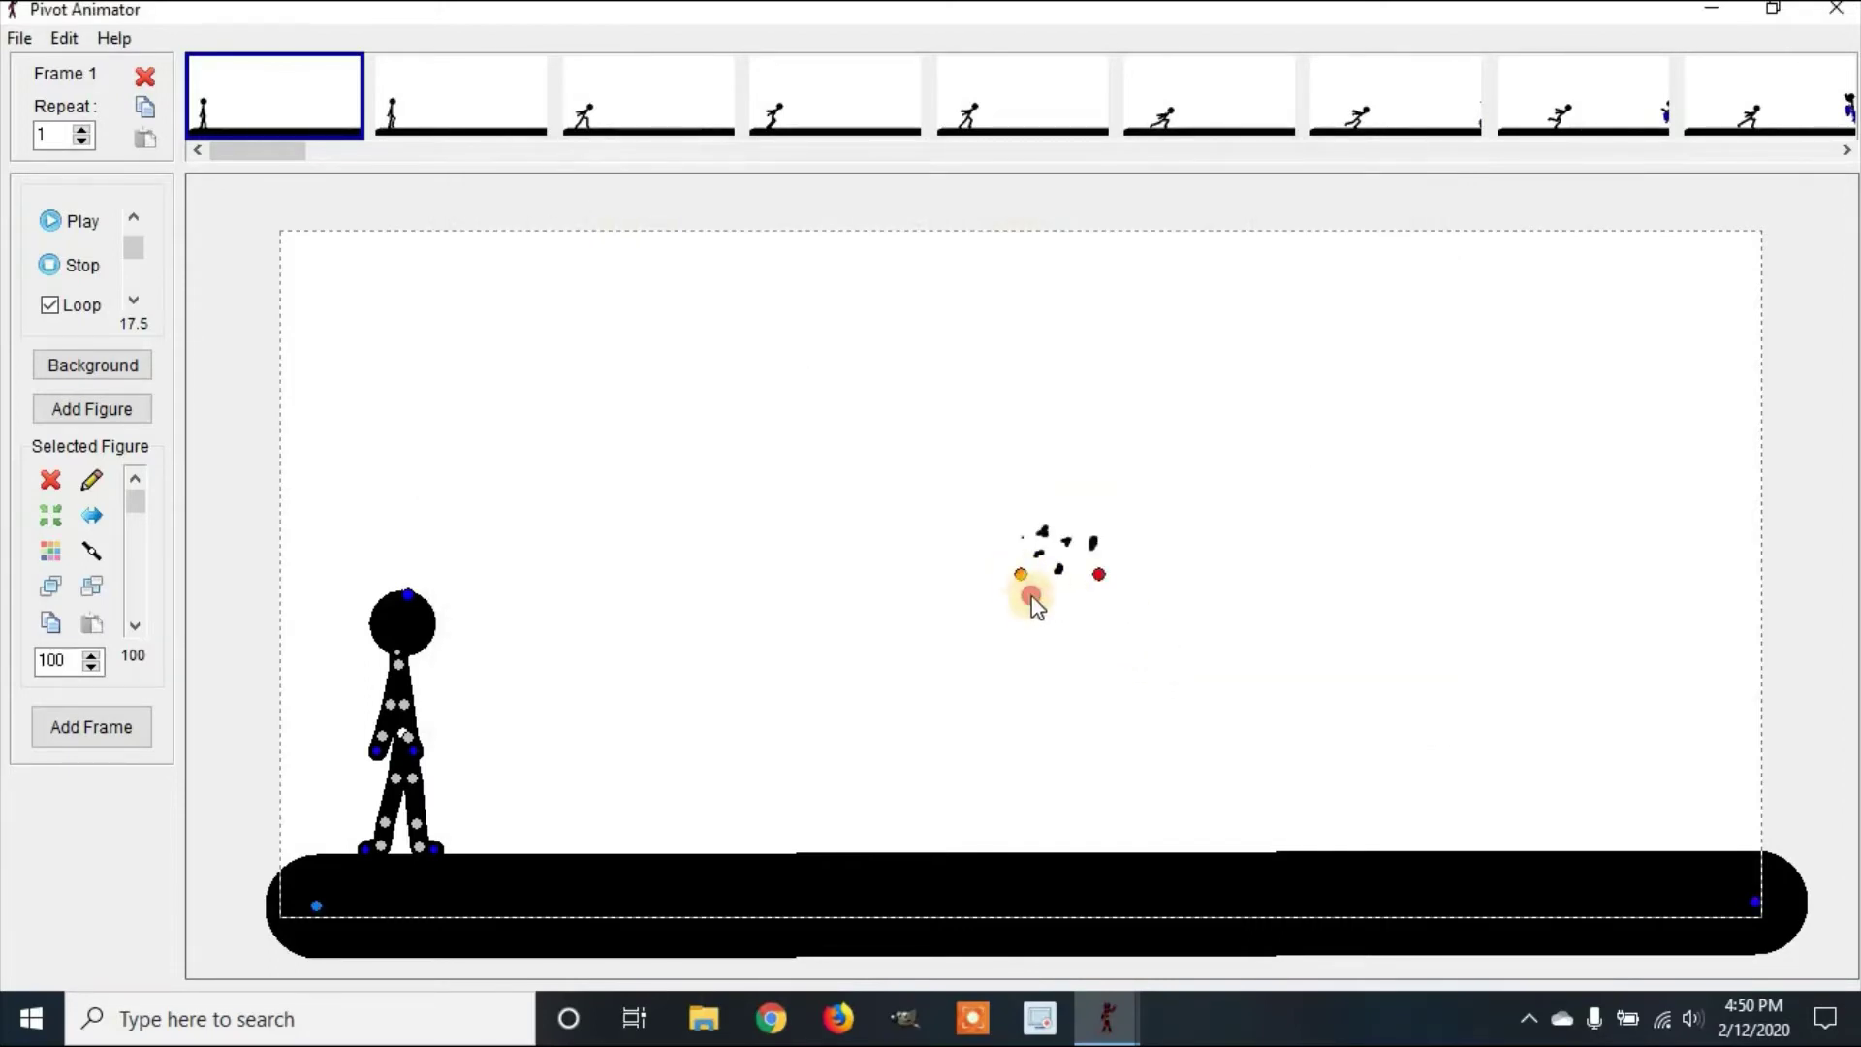
left_click(814, 630)
left_click_drag(814, 630, 405, 498)
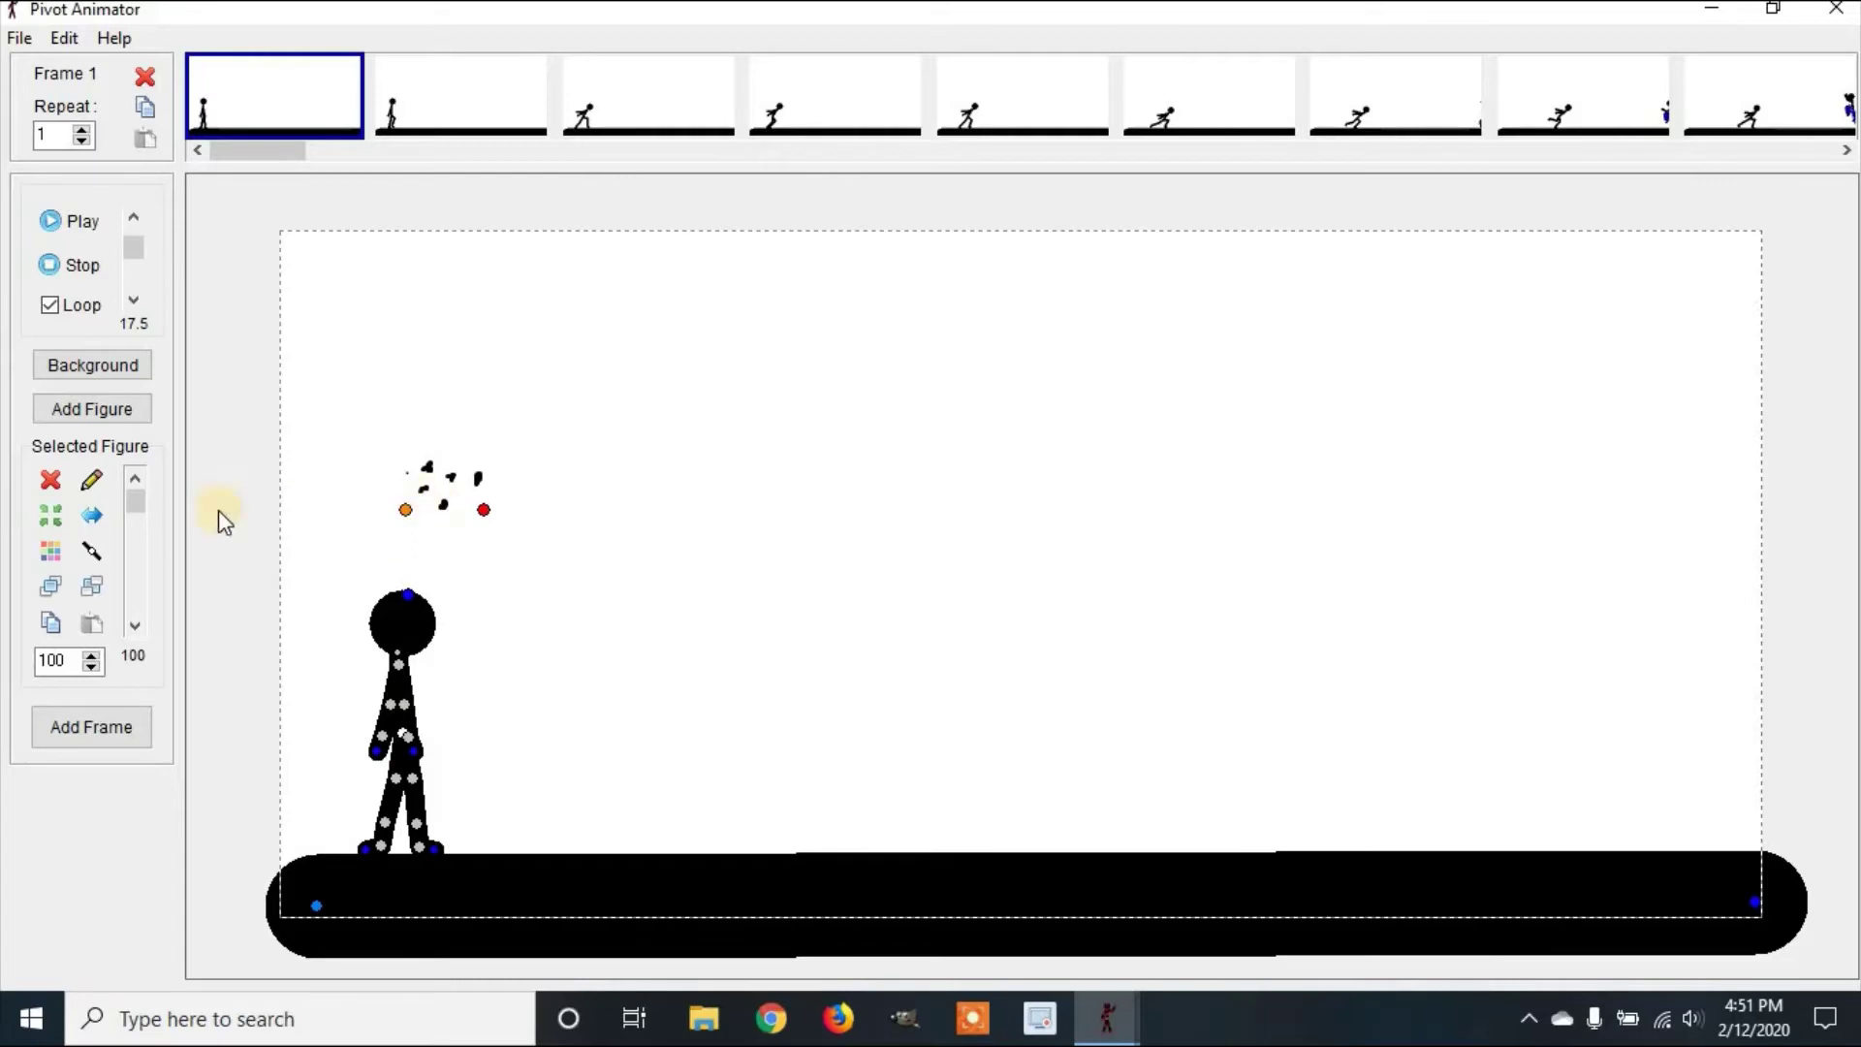
- Delete the Particles sprite from frame 1 while keeping its figure type, then go to frame 12
left_click(51, 480)
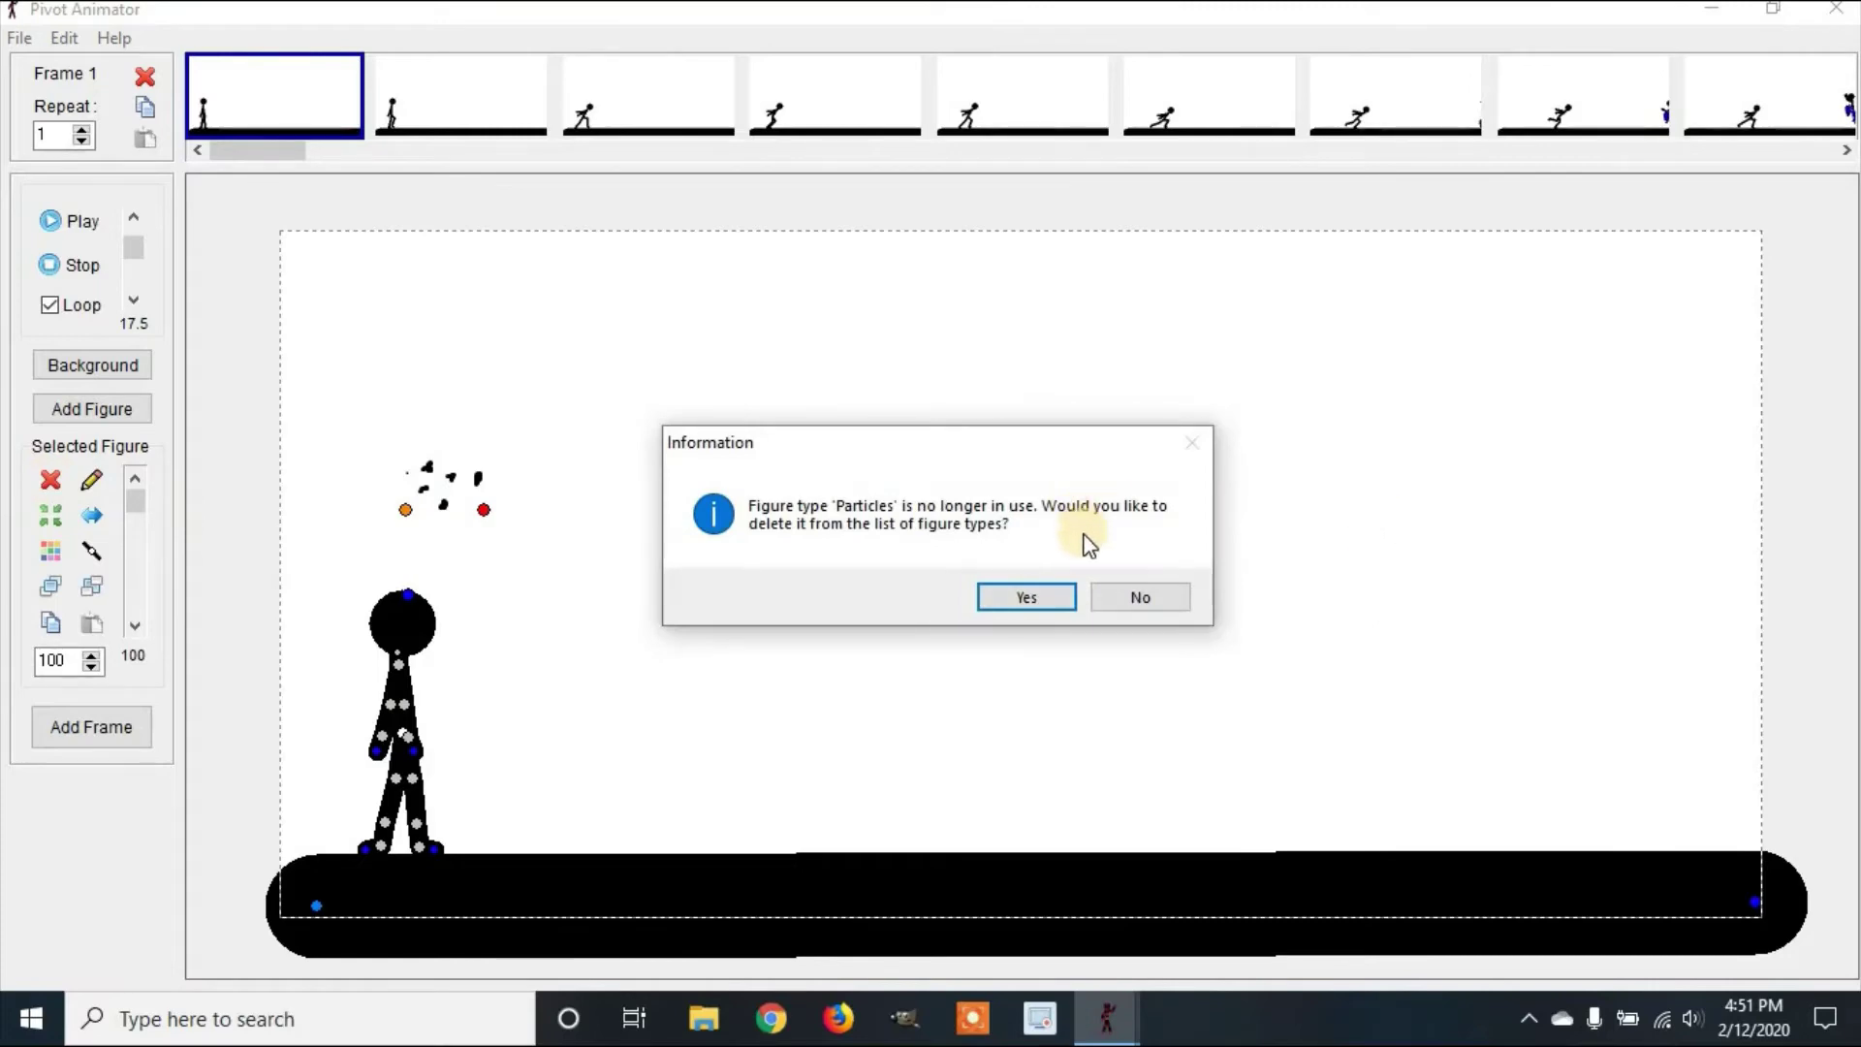
left_click(1140, 599)
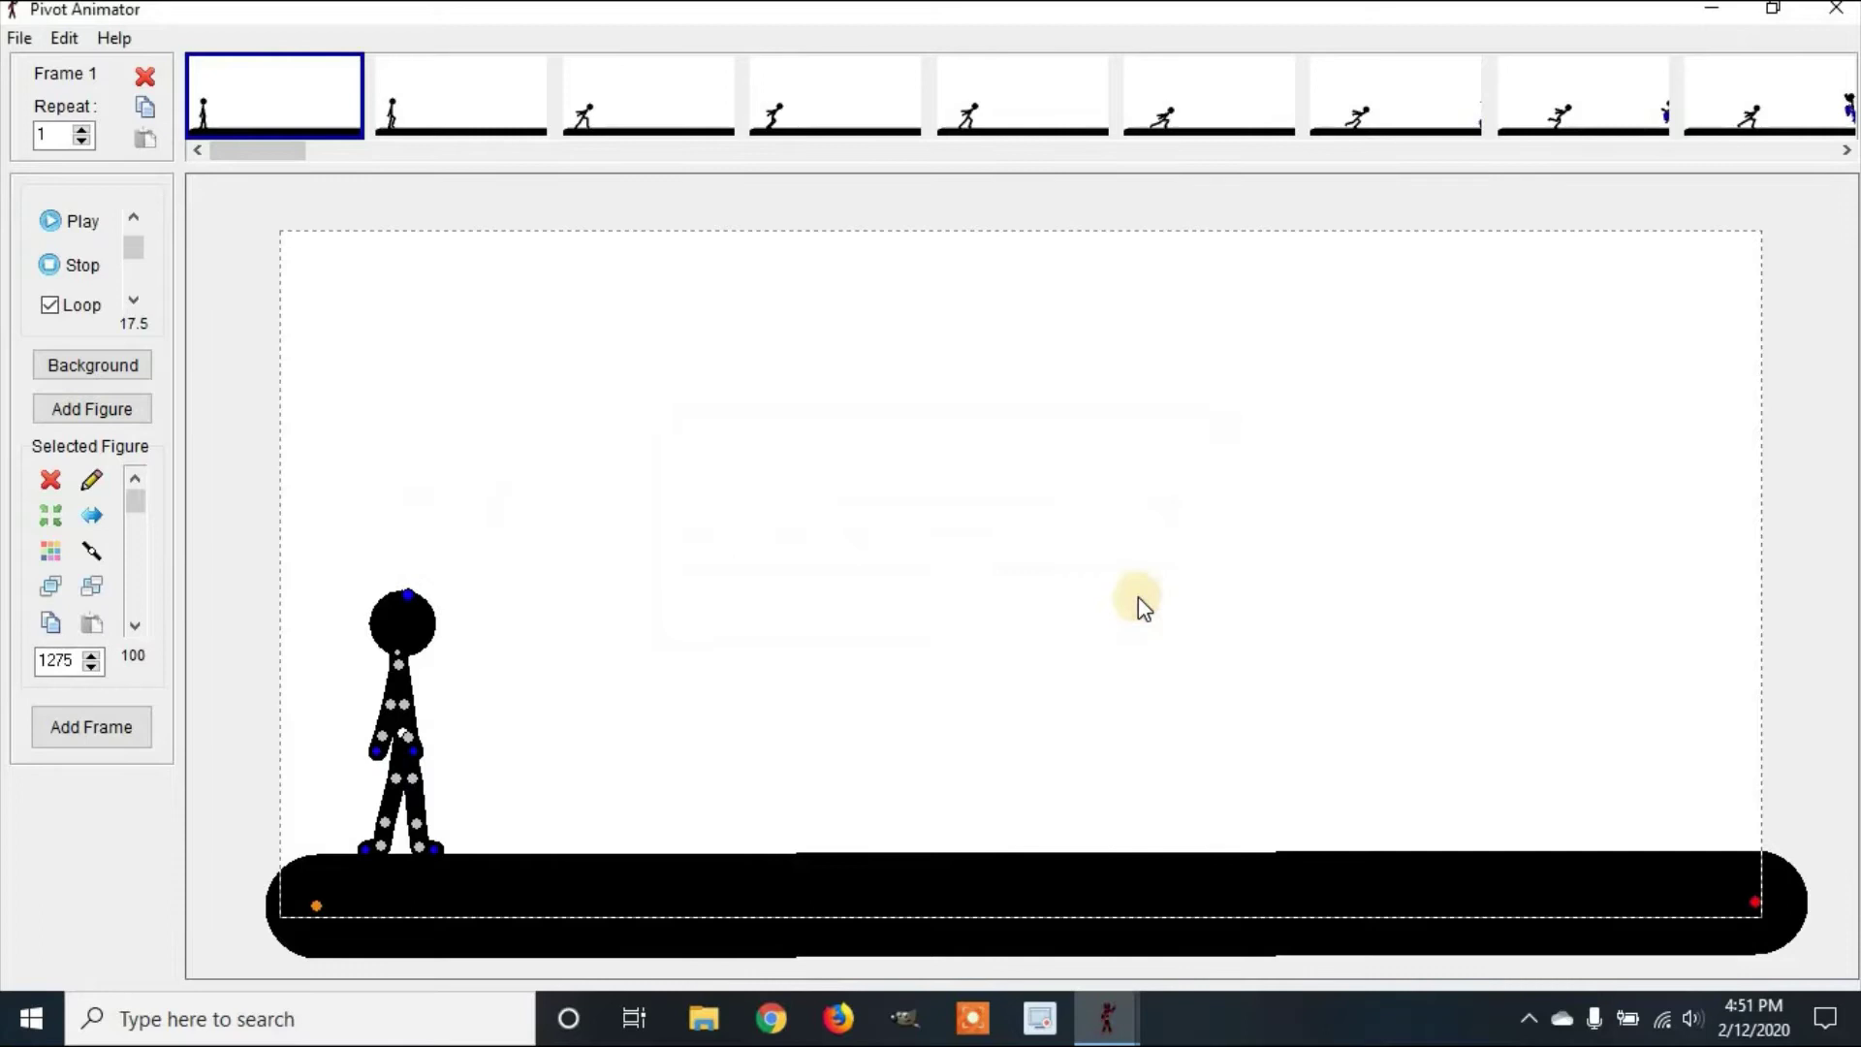
left_click(1539, 128)
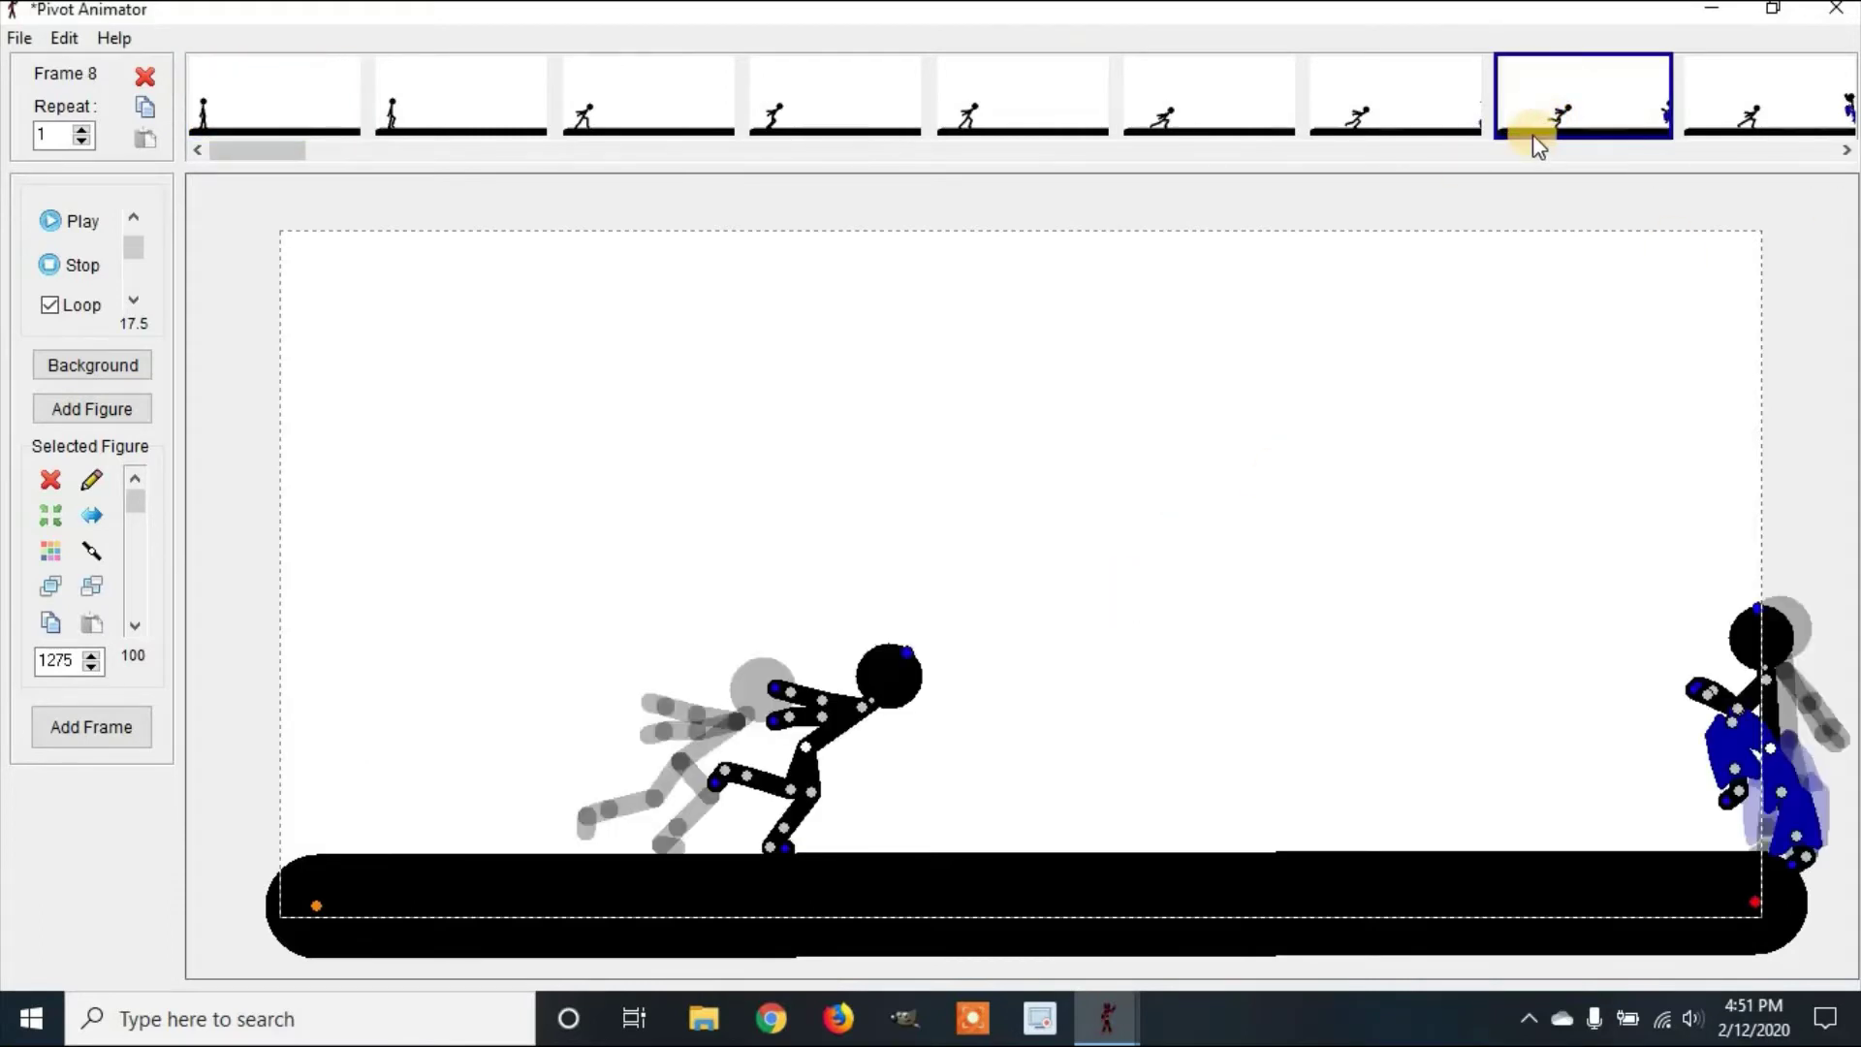
left_click(1845, 150)
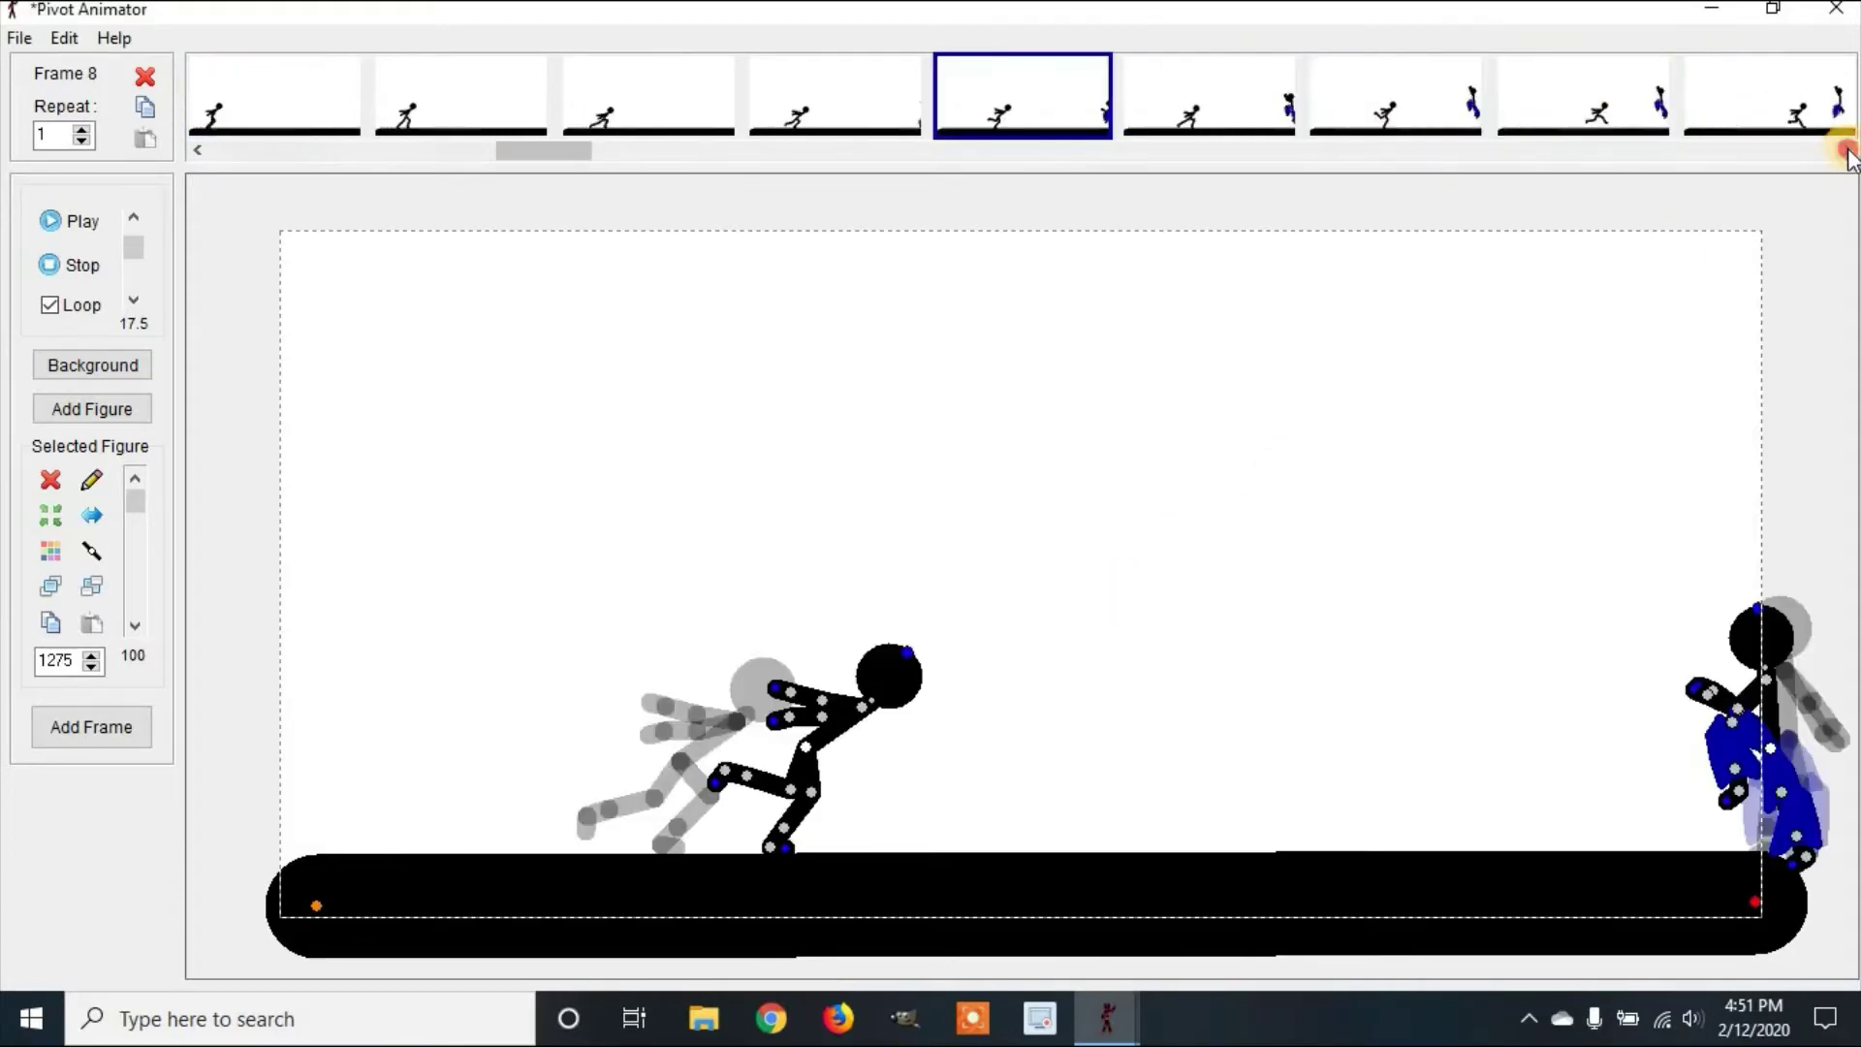
left_click(1846, 150)
left_click(1107, 105)
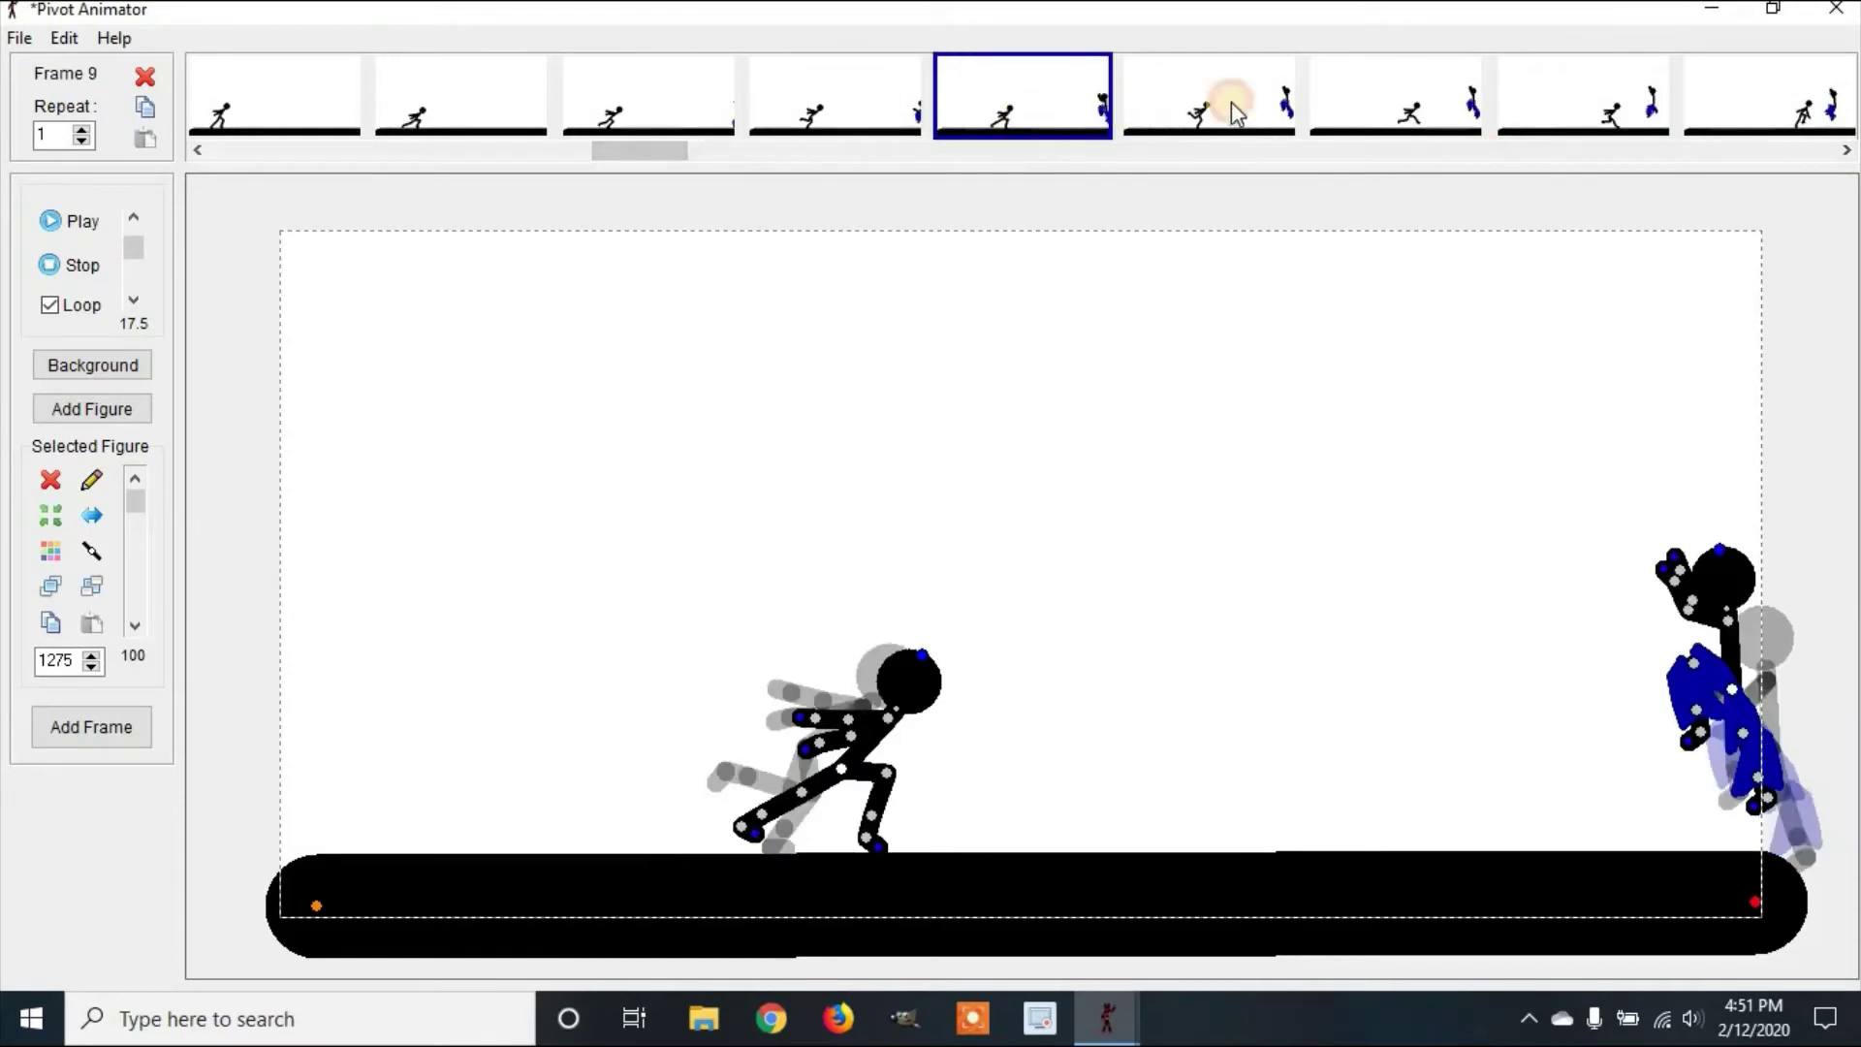
left_click(1227, 103)
left_click(1343, 104)
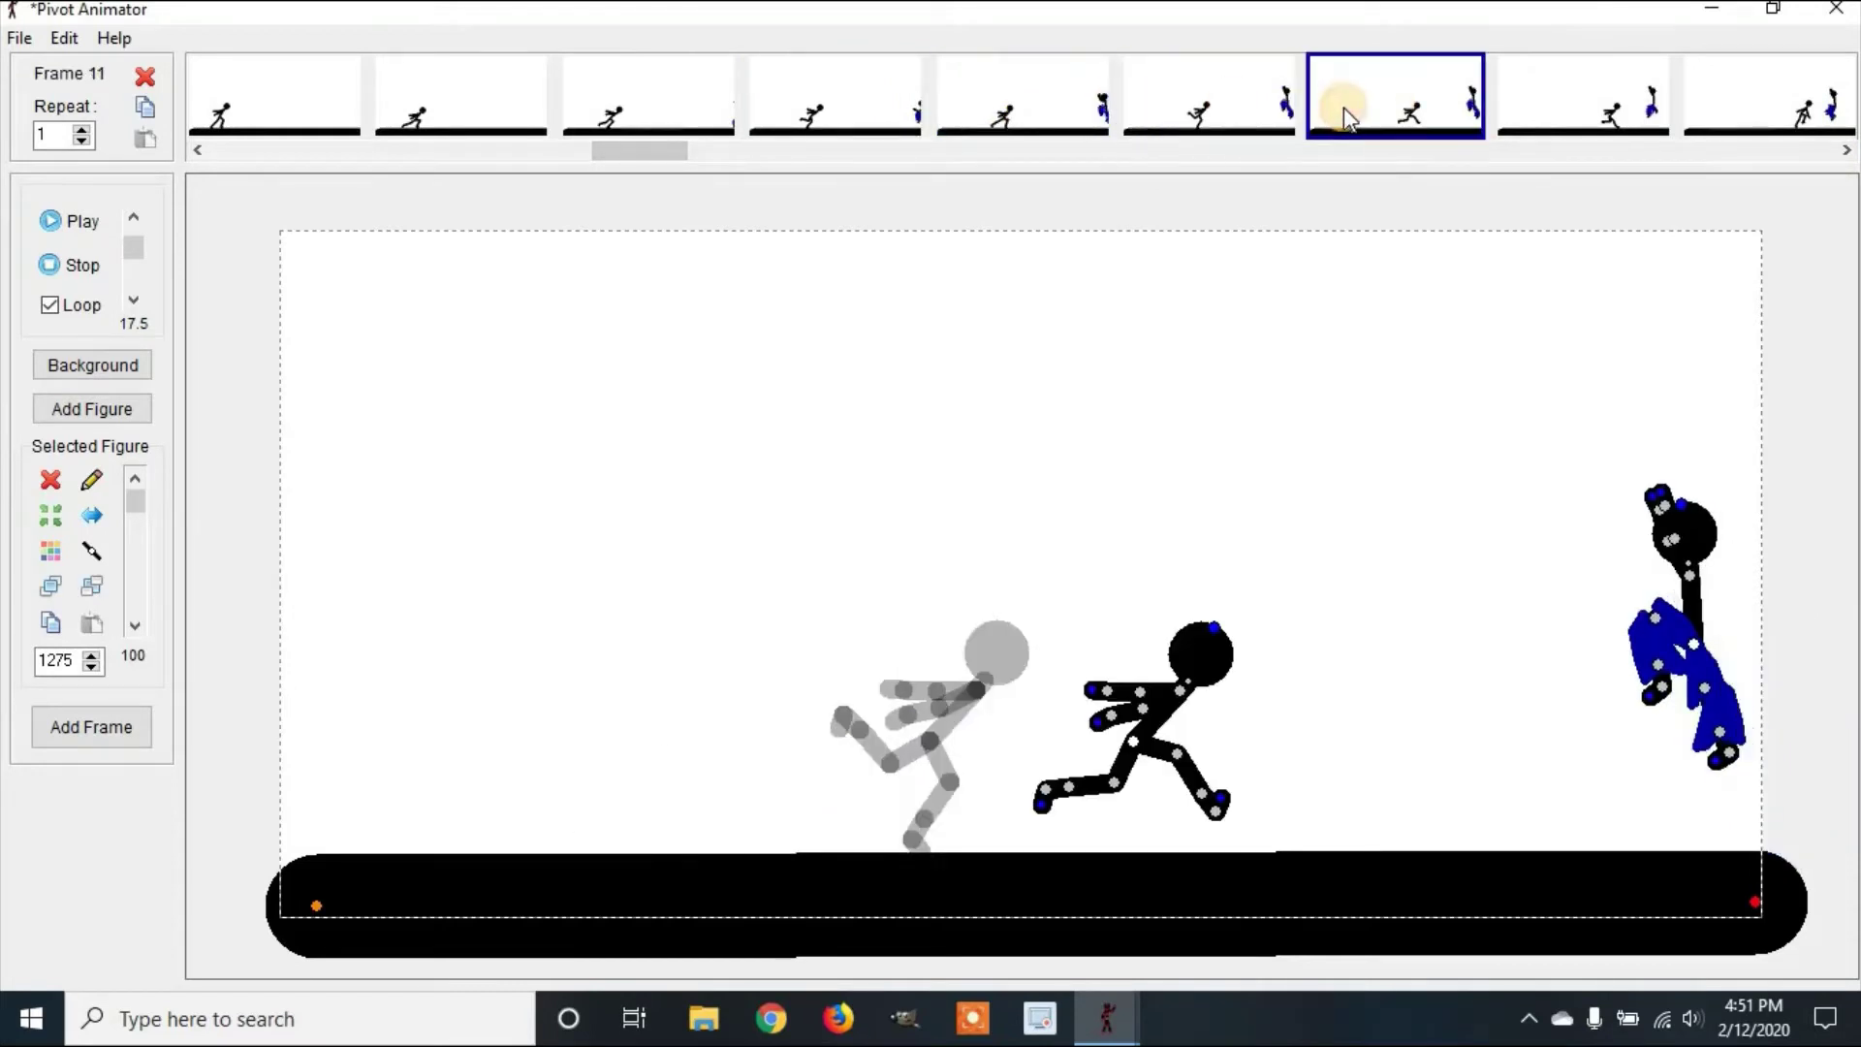
left_click(1591, 97)
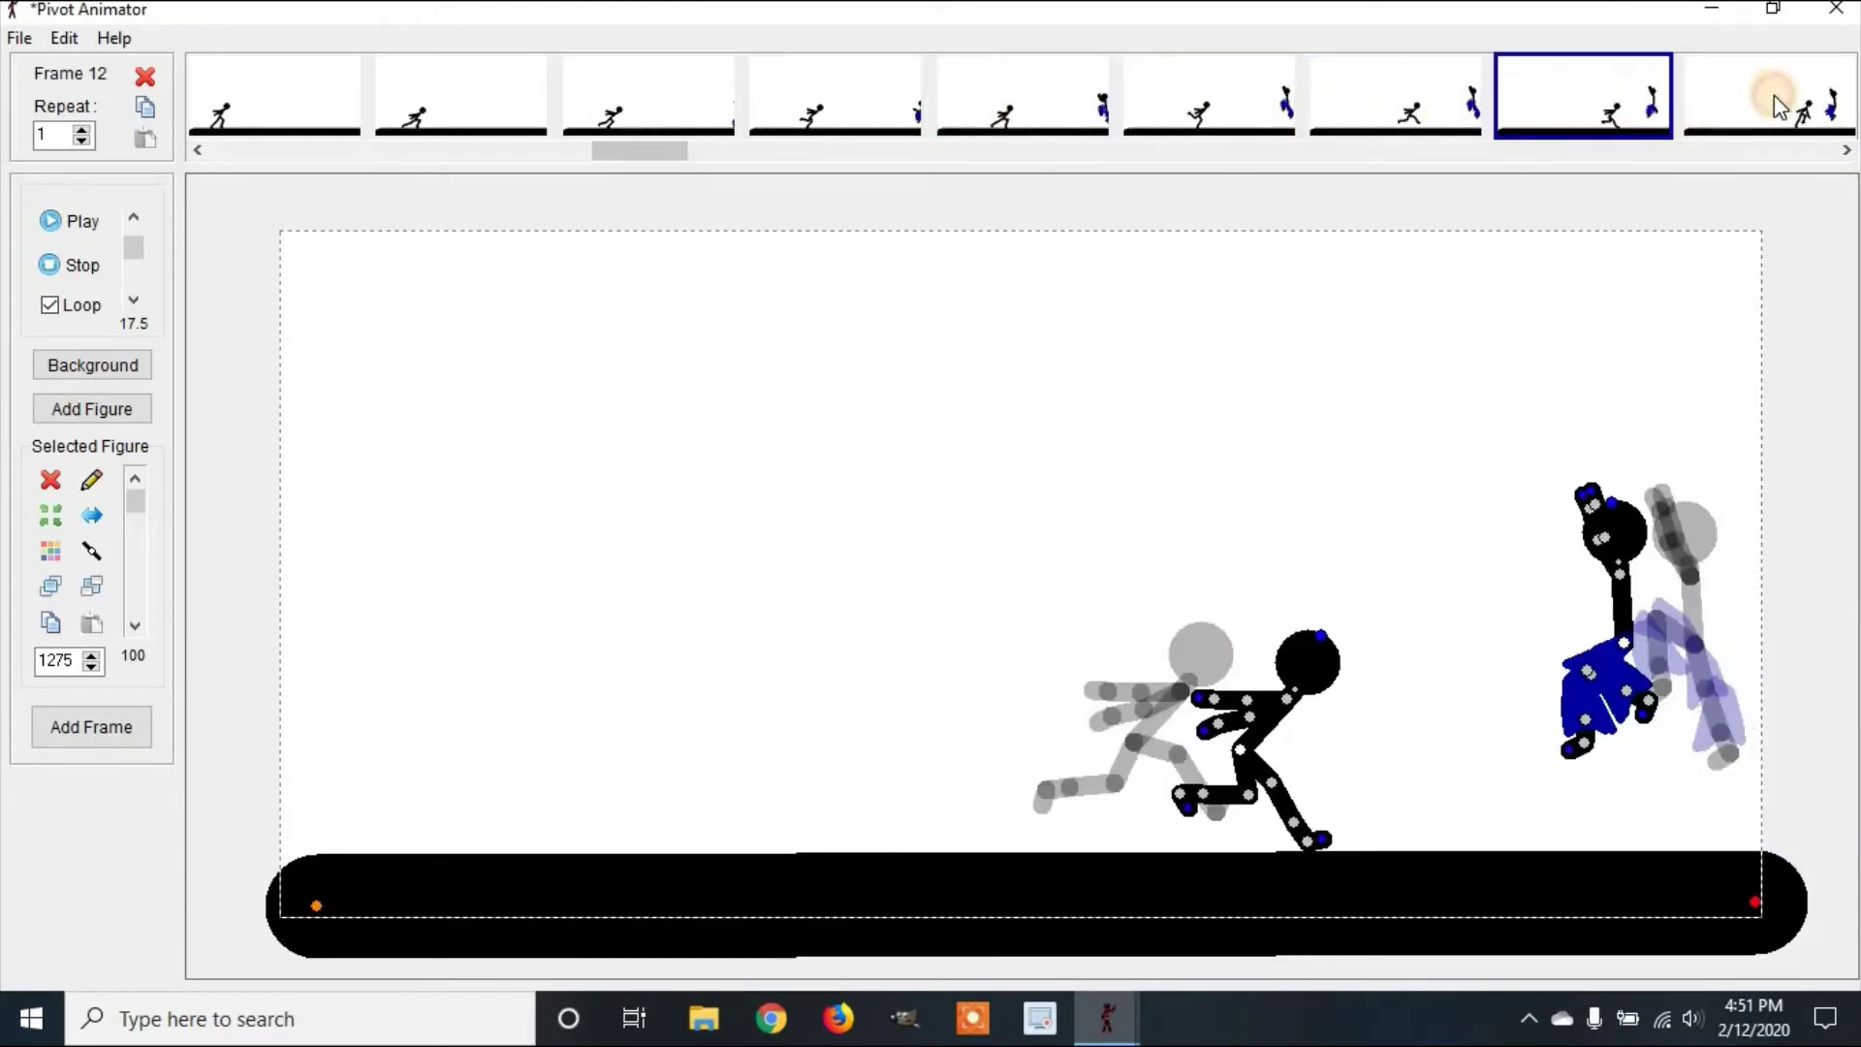
left_click(1774, 95)
left_click(1605, 106)
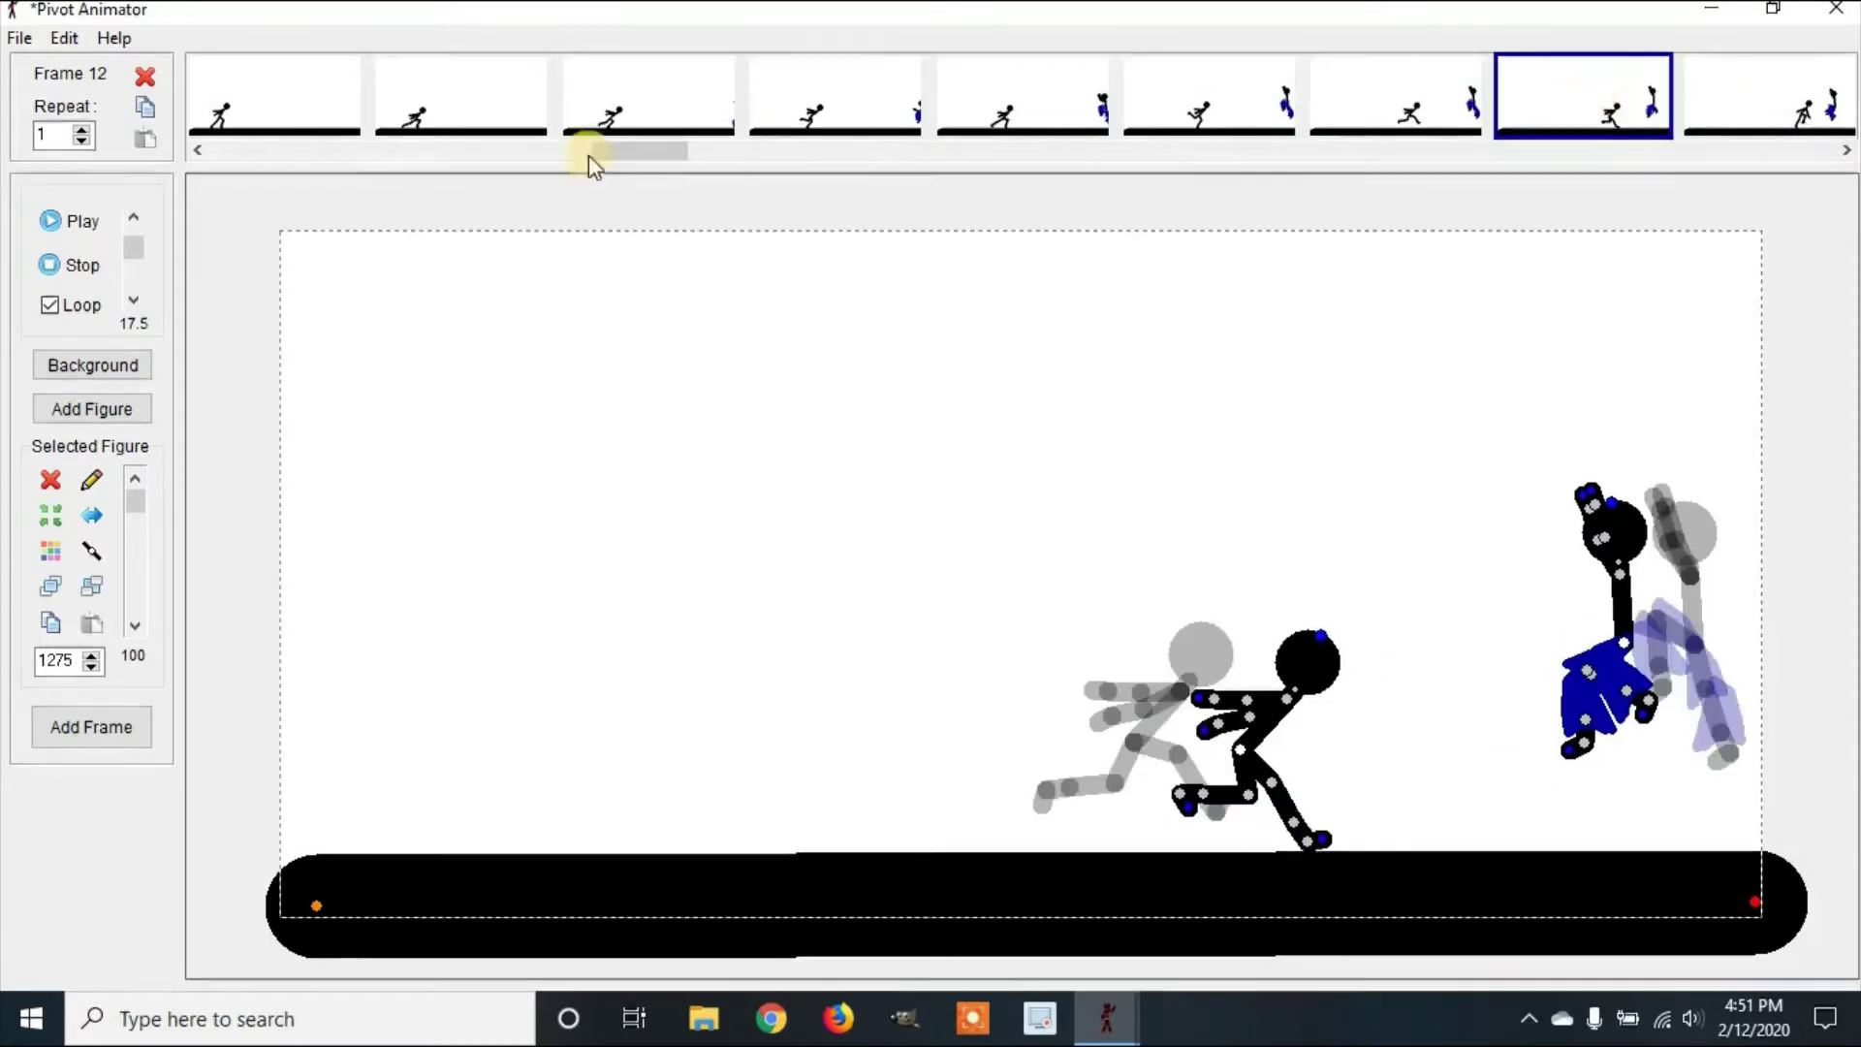
- Add a Particles figure to frame 12, shrink it to 82, mirror it, and place it at the runner's foot
left_click(76, 407)
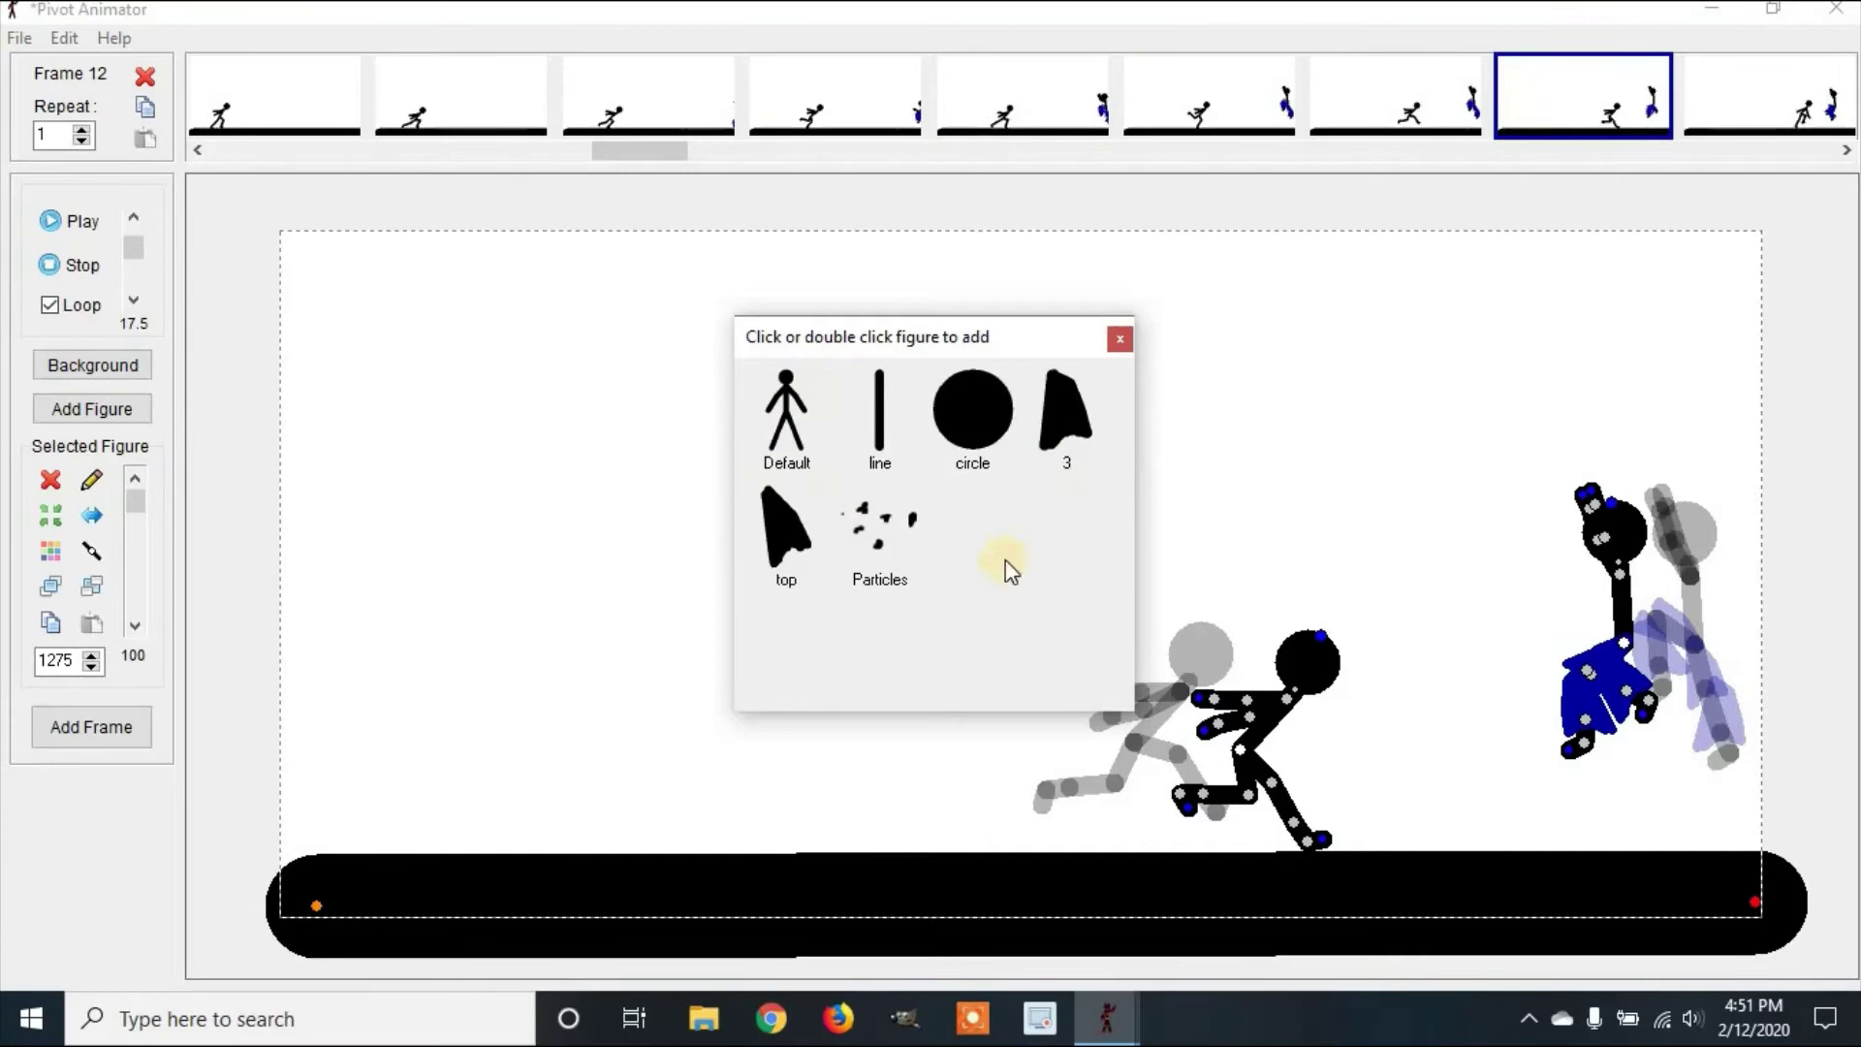
left_click(869, 539)
left_click(1119, 338)
left_click_drag(1018, 573, 1378, 826)
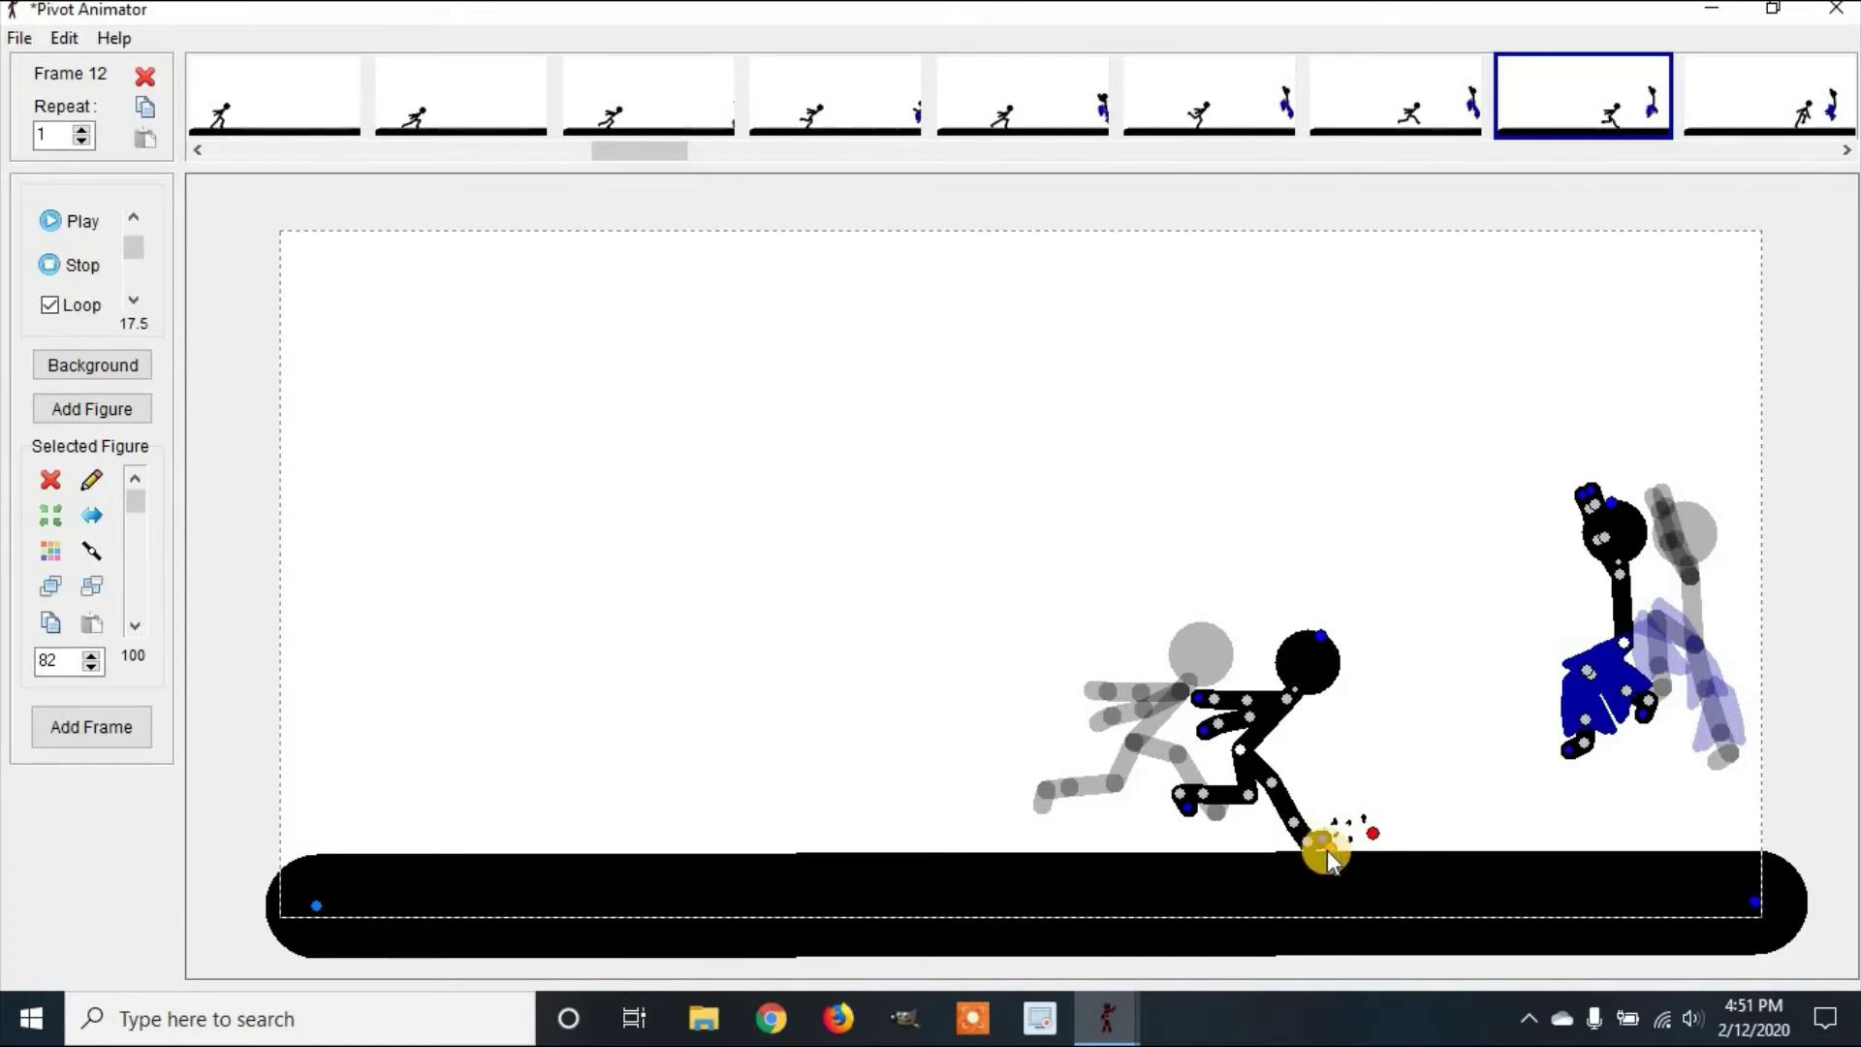
left_click_drag(1328, 852, 1243, 852)
left_click(85, 527)
left_click(1740, 95)
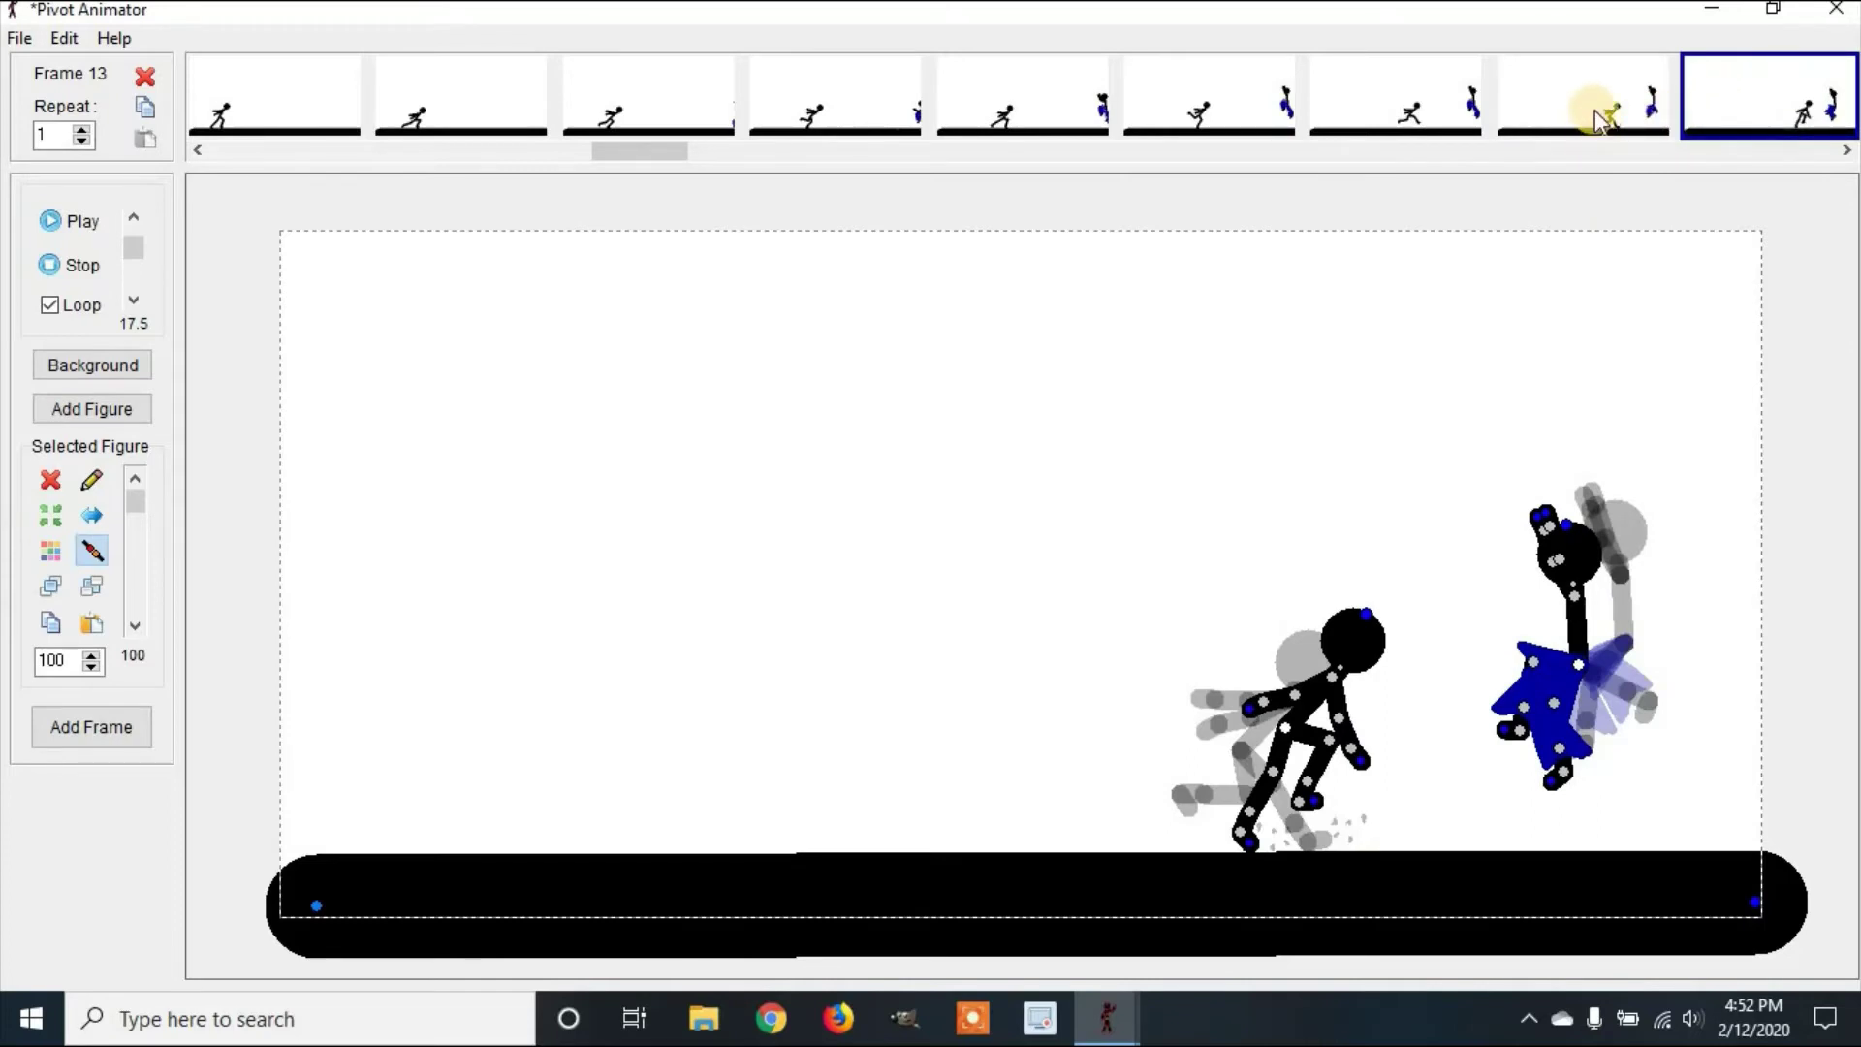
- On frame 14, nudge the ground dust sprite up-left toward the rear foot
left_click(1847, 151)
left_click(1459, 146)
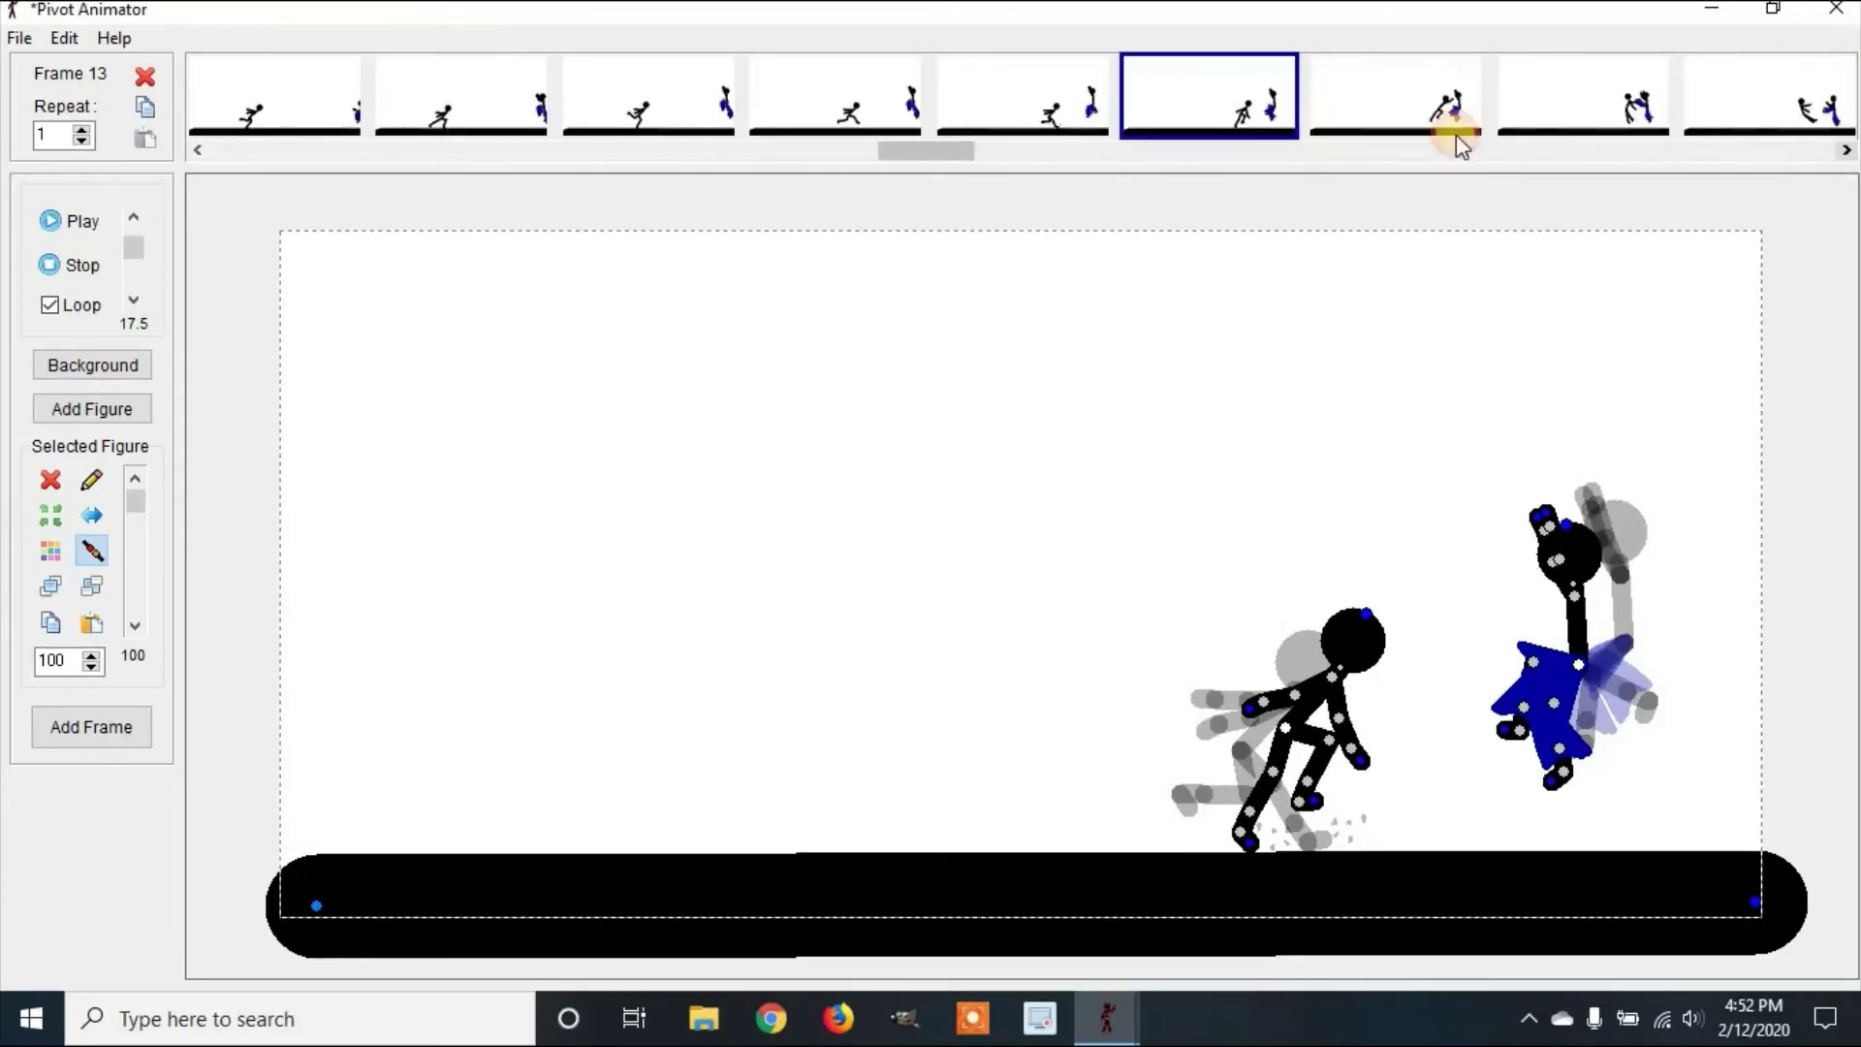
left_click(1397, 110)
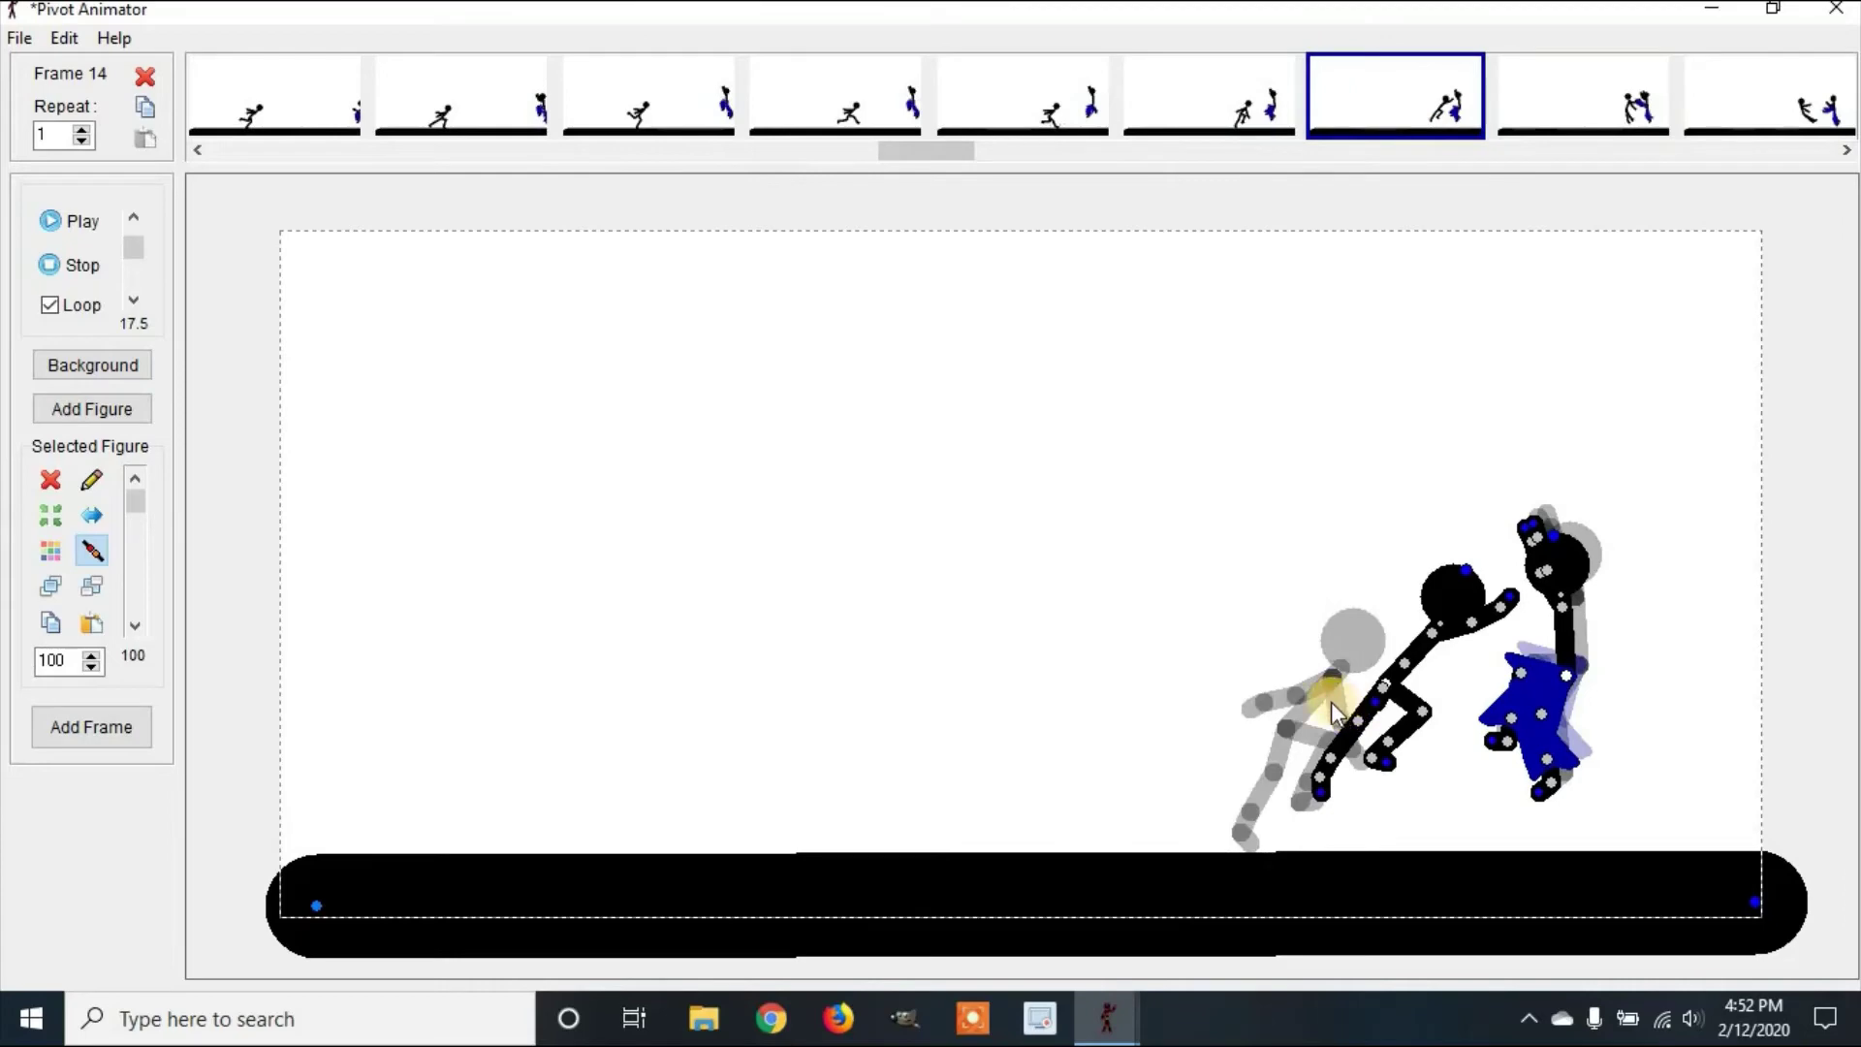
left_click(1396, 943)
mouse_move(1334, 851)
left_mouse_down()
mouse_move(1246, 827)
mouse_move(1338, 848)
left_mouse_up()
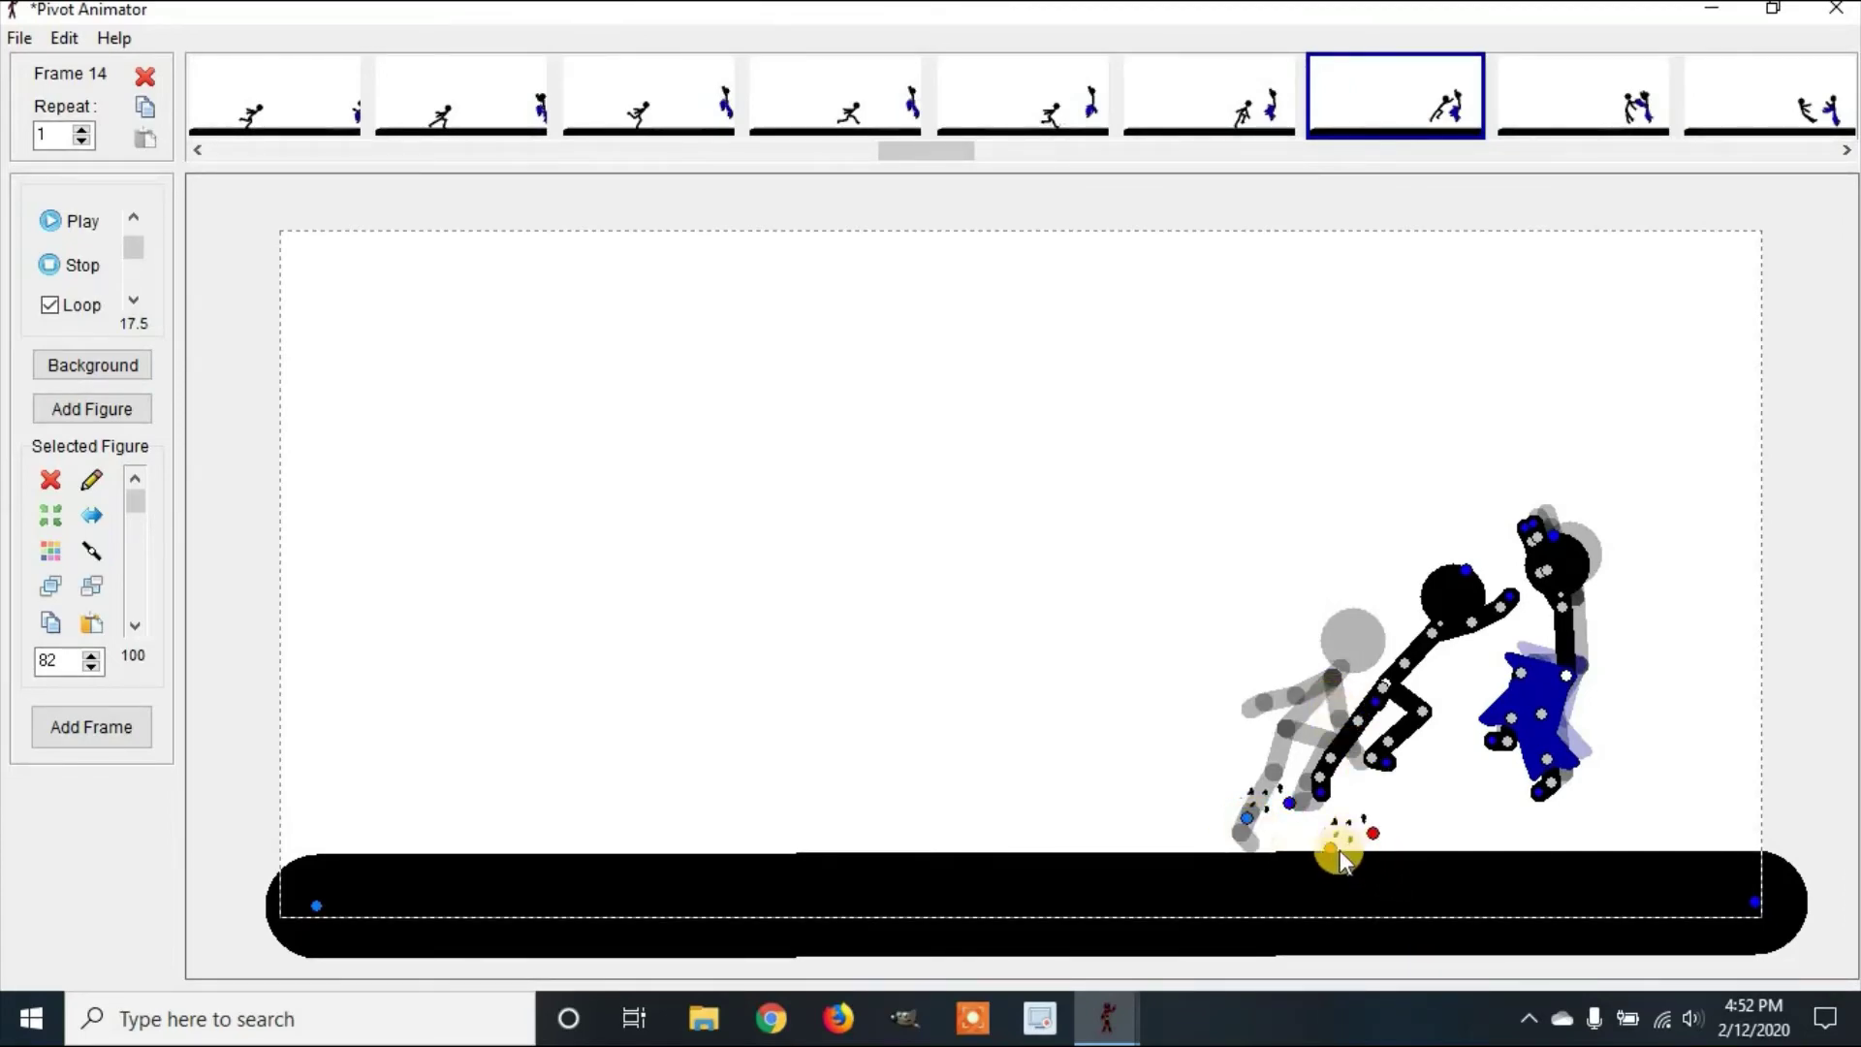
- On frame 15, place two spark sprites at the black figure's head, mirroring and rotating one
left_click(1590, 98)
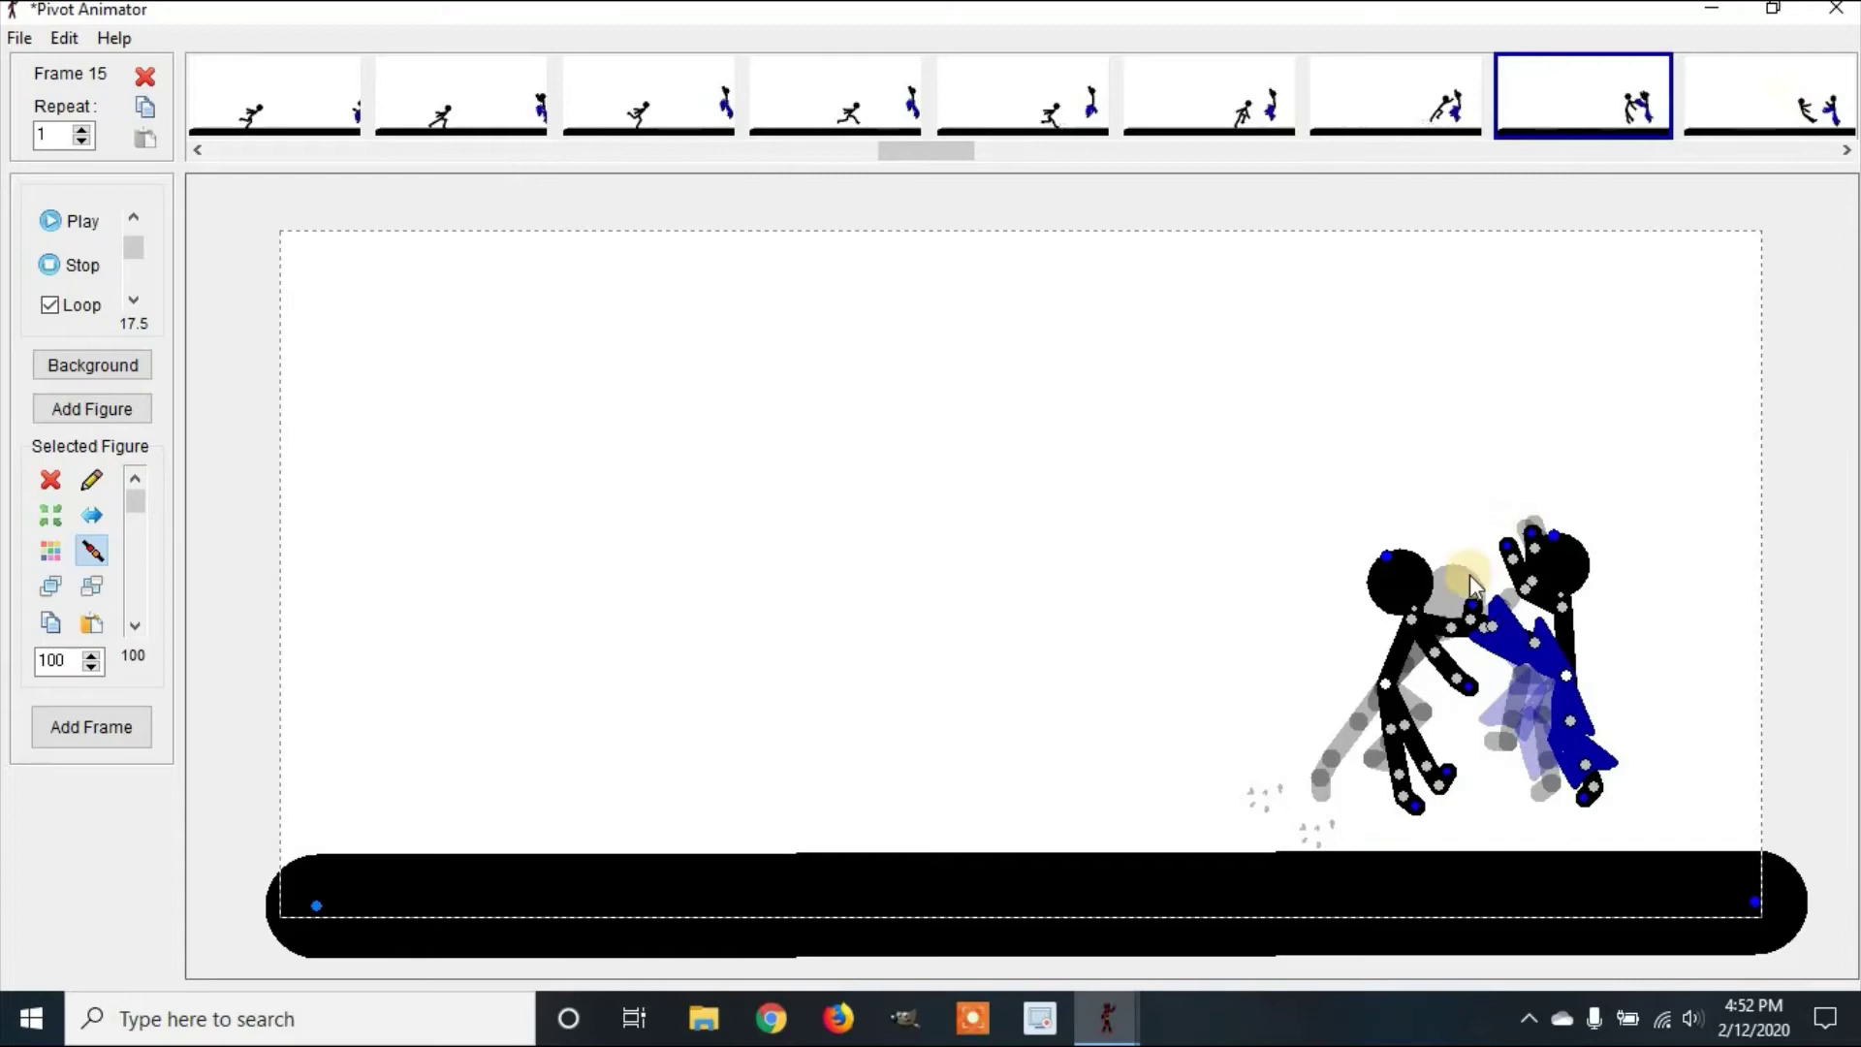
left_click_drag(1396, 797, 1418, 594)
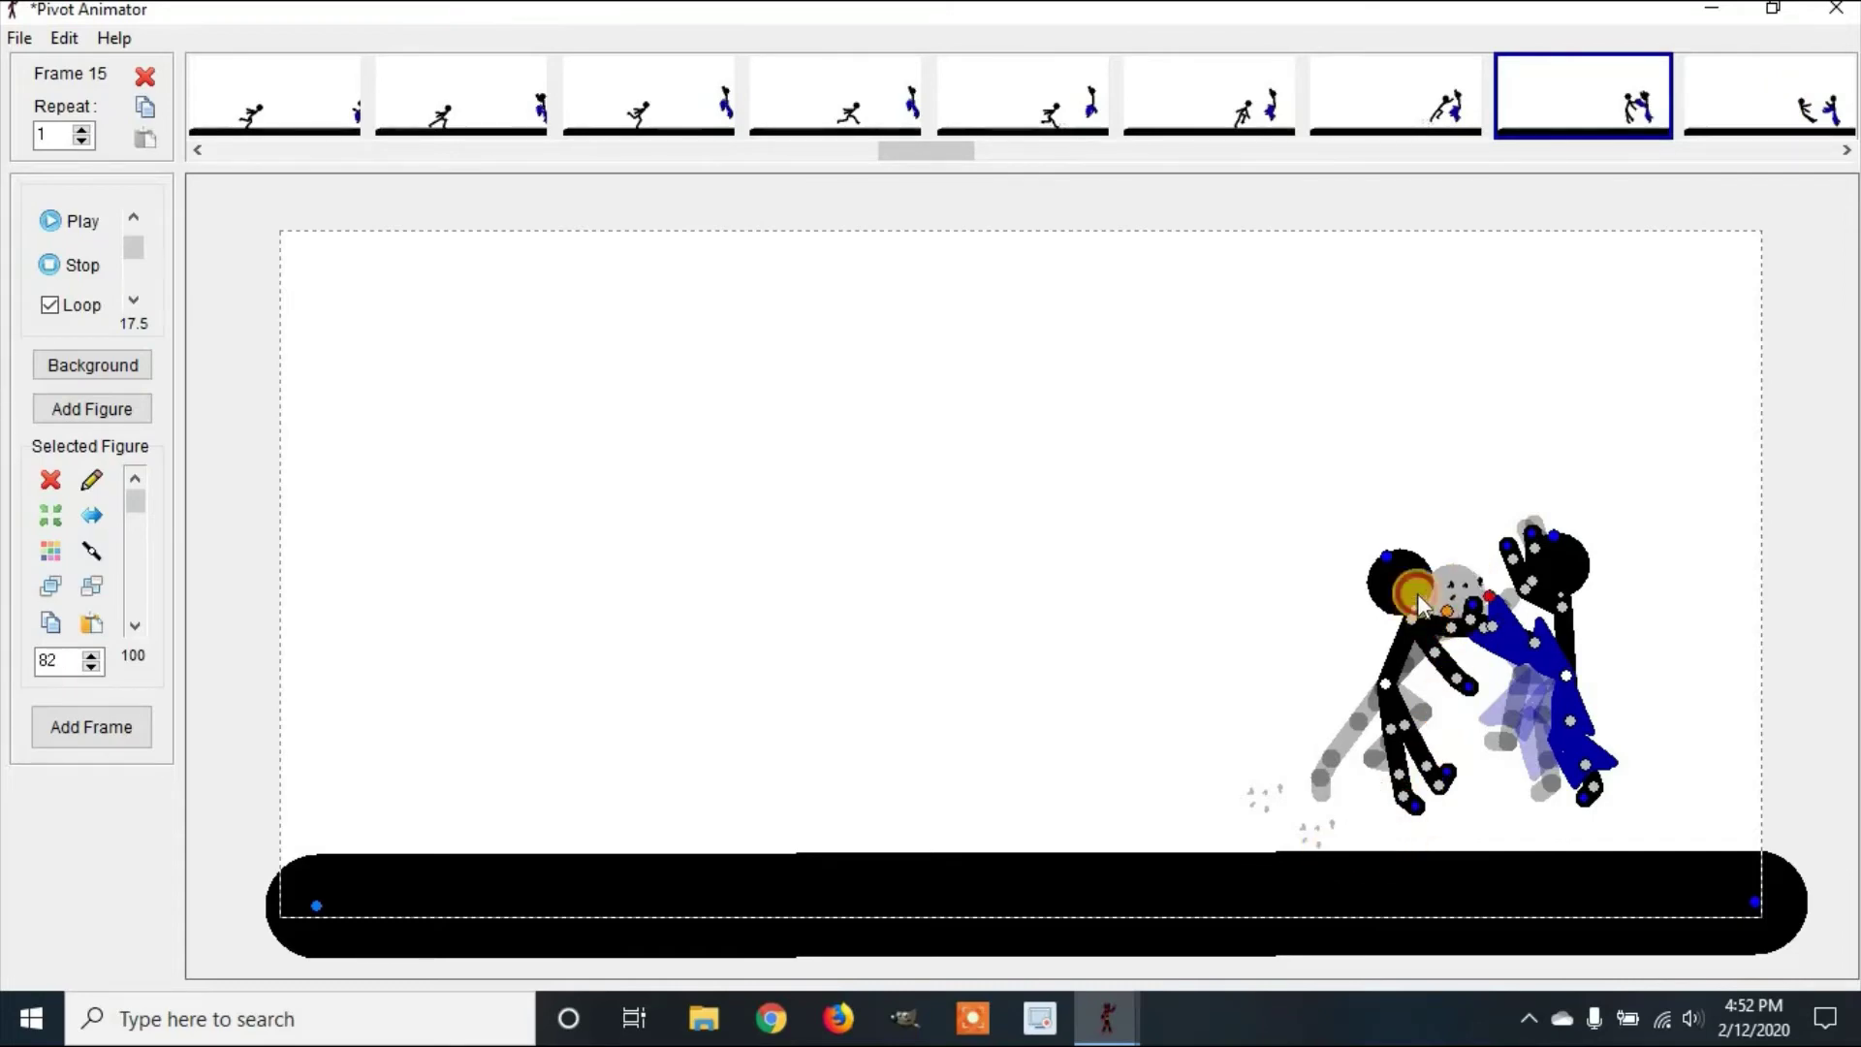
key("ctrl+v")
left_click_drag(1334, 849, 1336, 573)
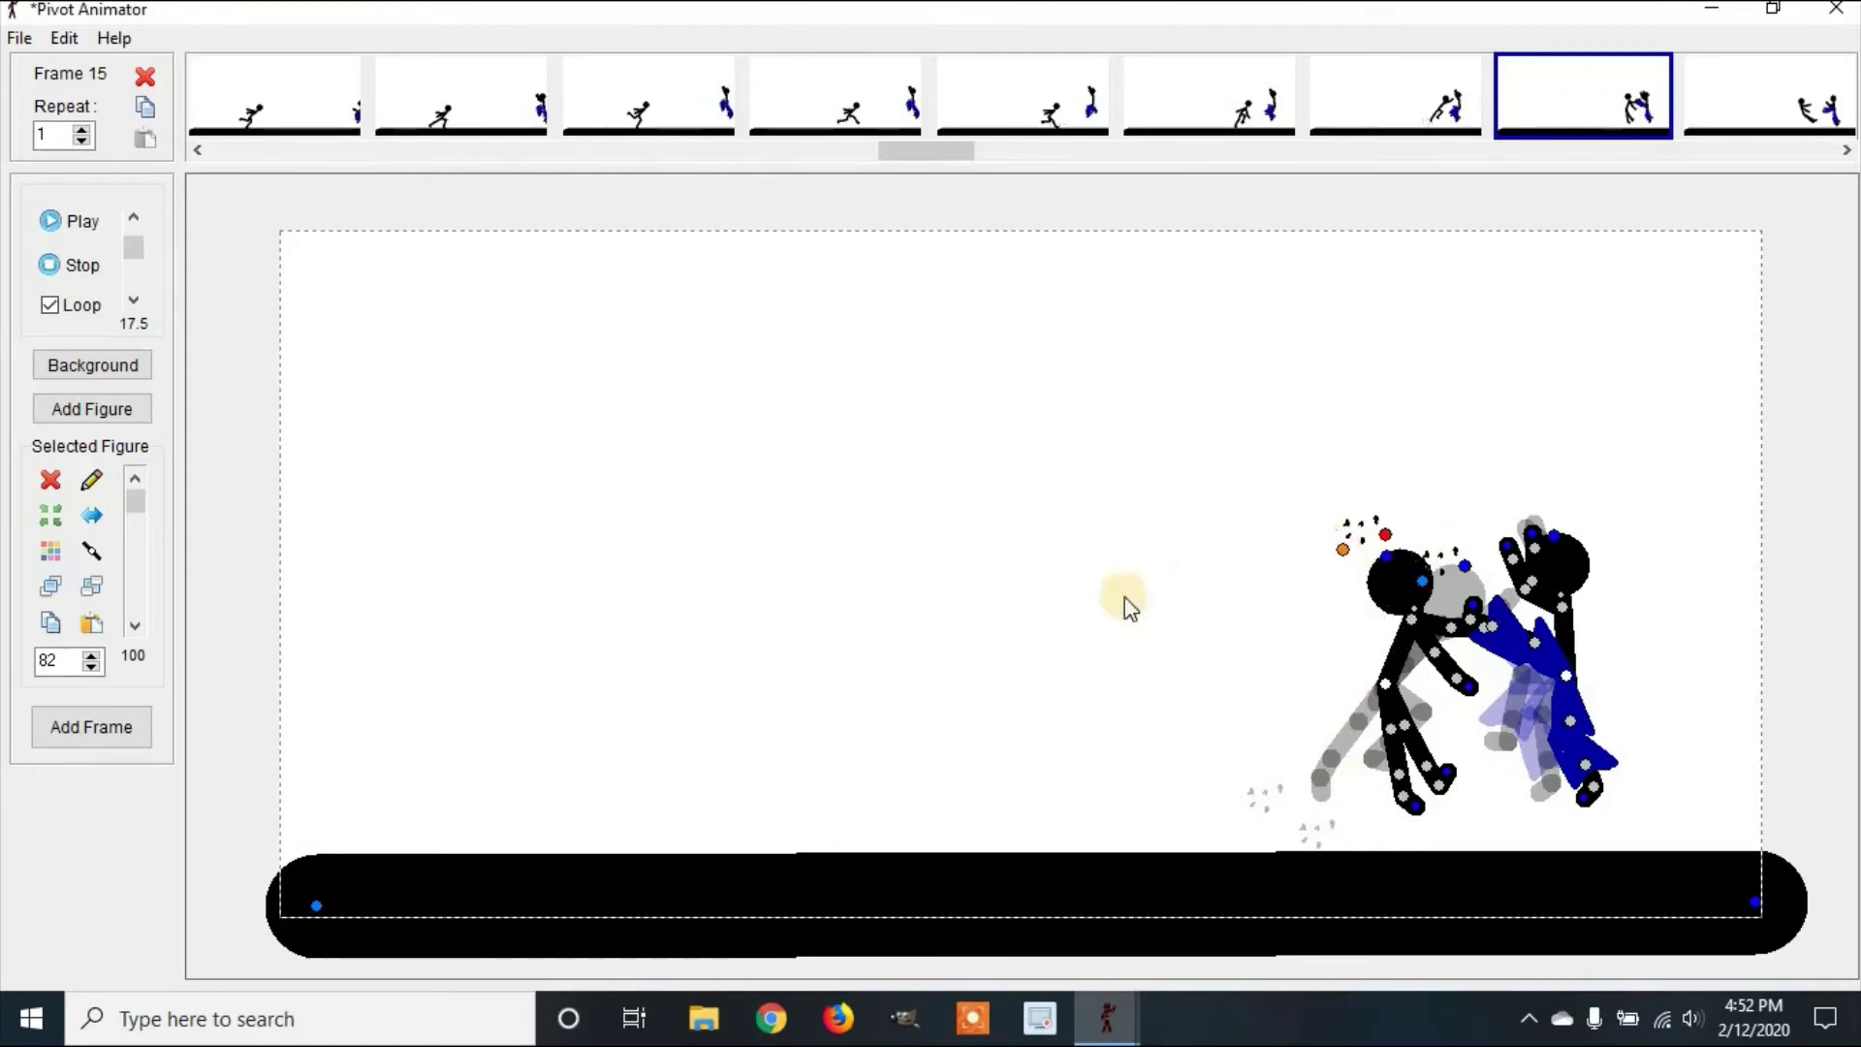
left_click(90, 517)
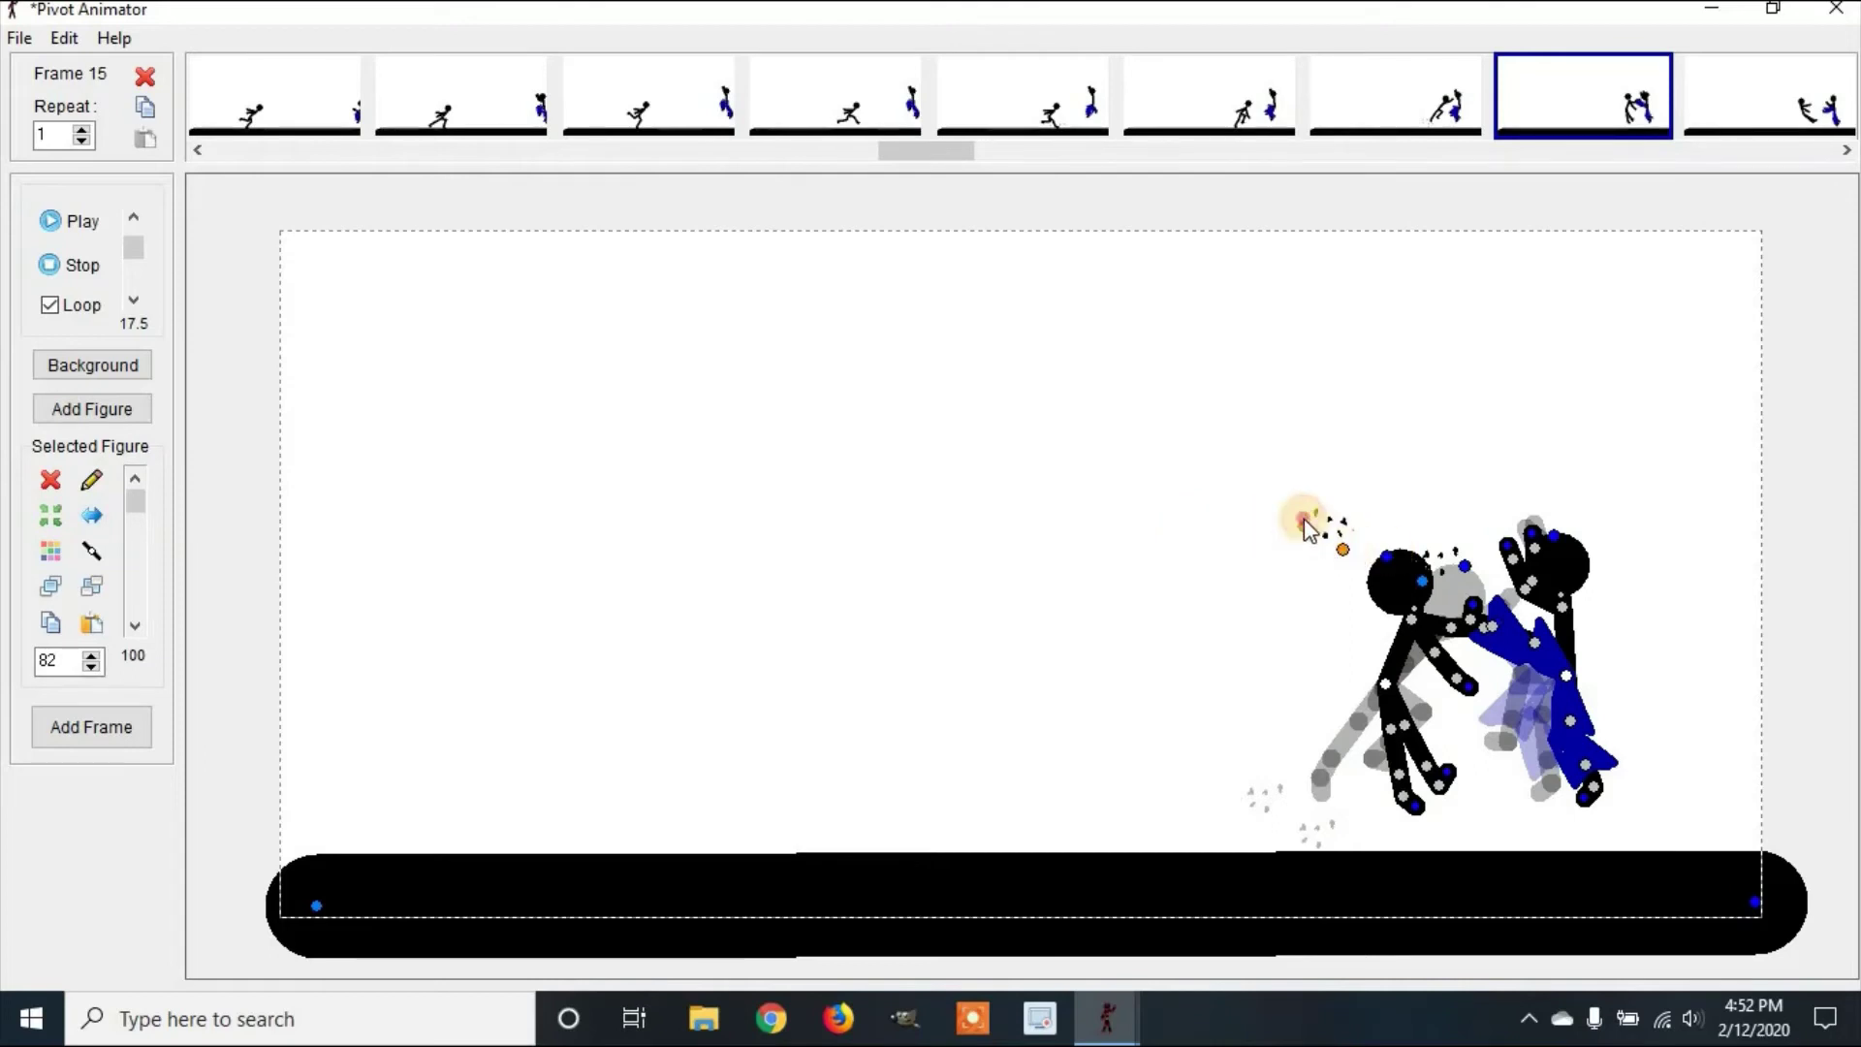
left_click_drag(1304, 522, 1314, 516)
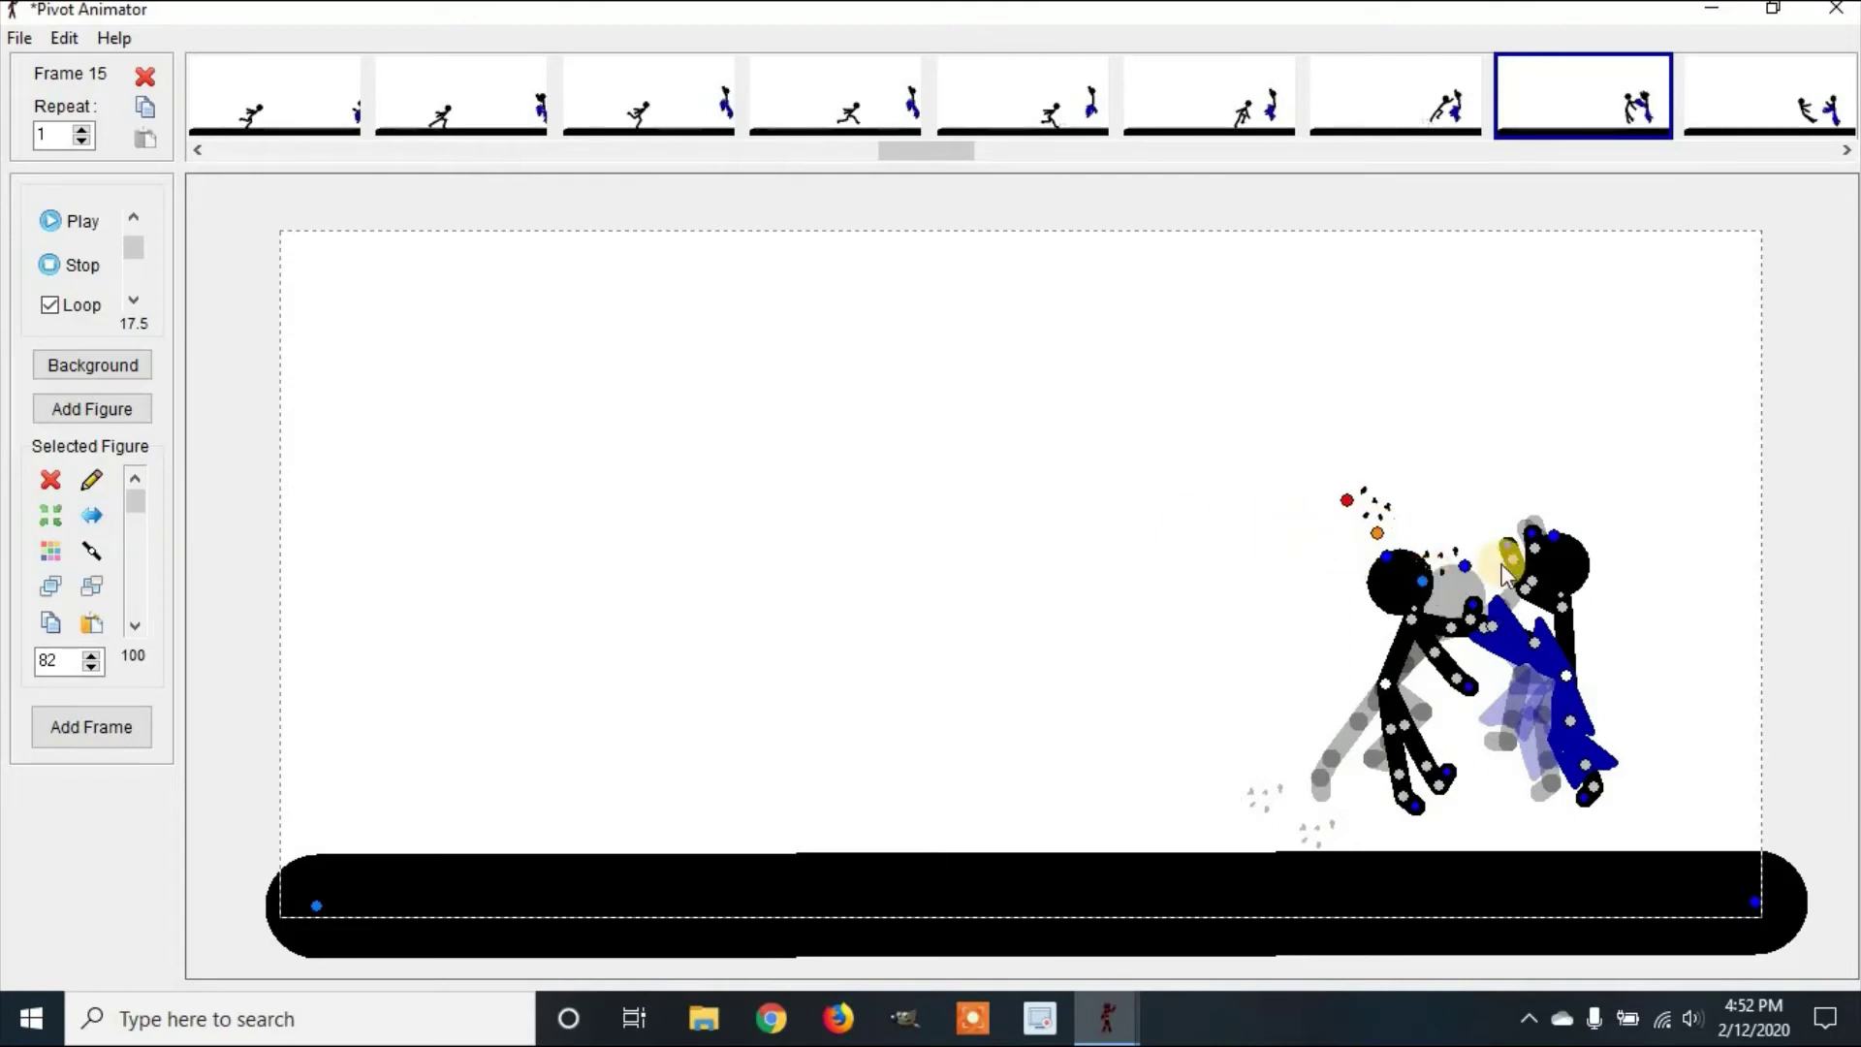
left_click_drag(1463, 570, 1437, 597)
left_click(1755, 117)
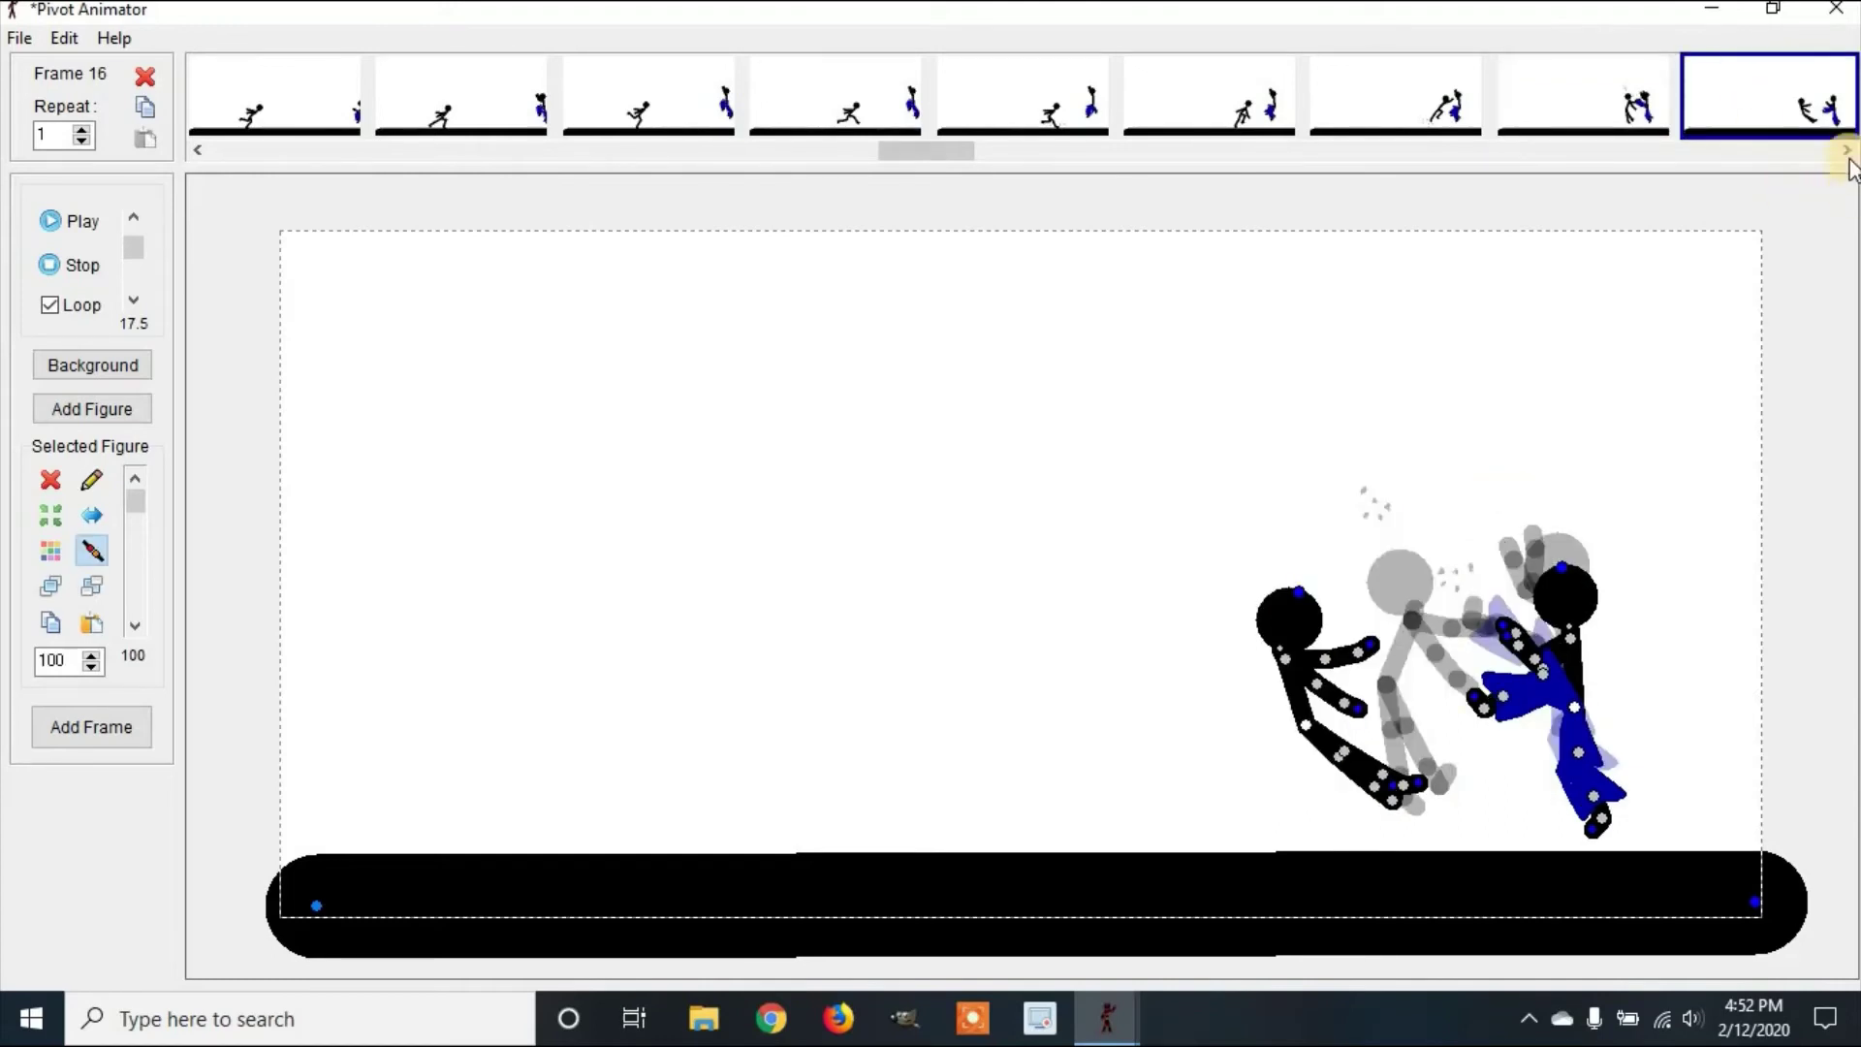
left_click(1846, 150)
double_click(1847, 150)
left_click(1374, 112)
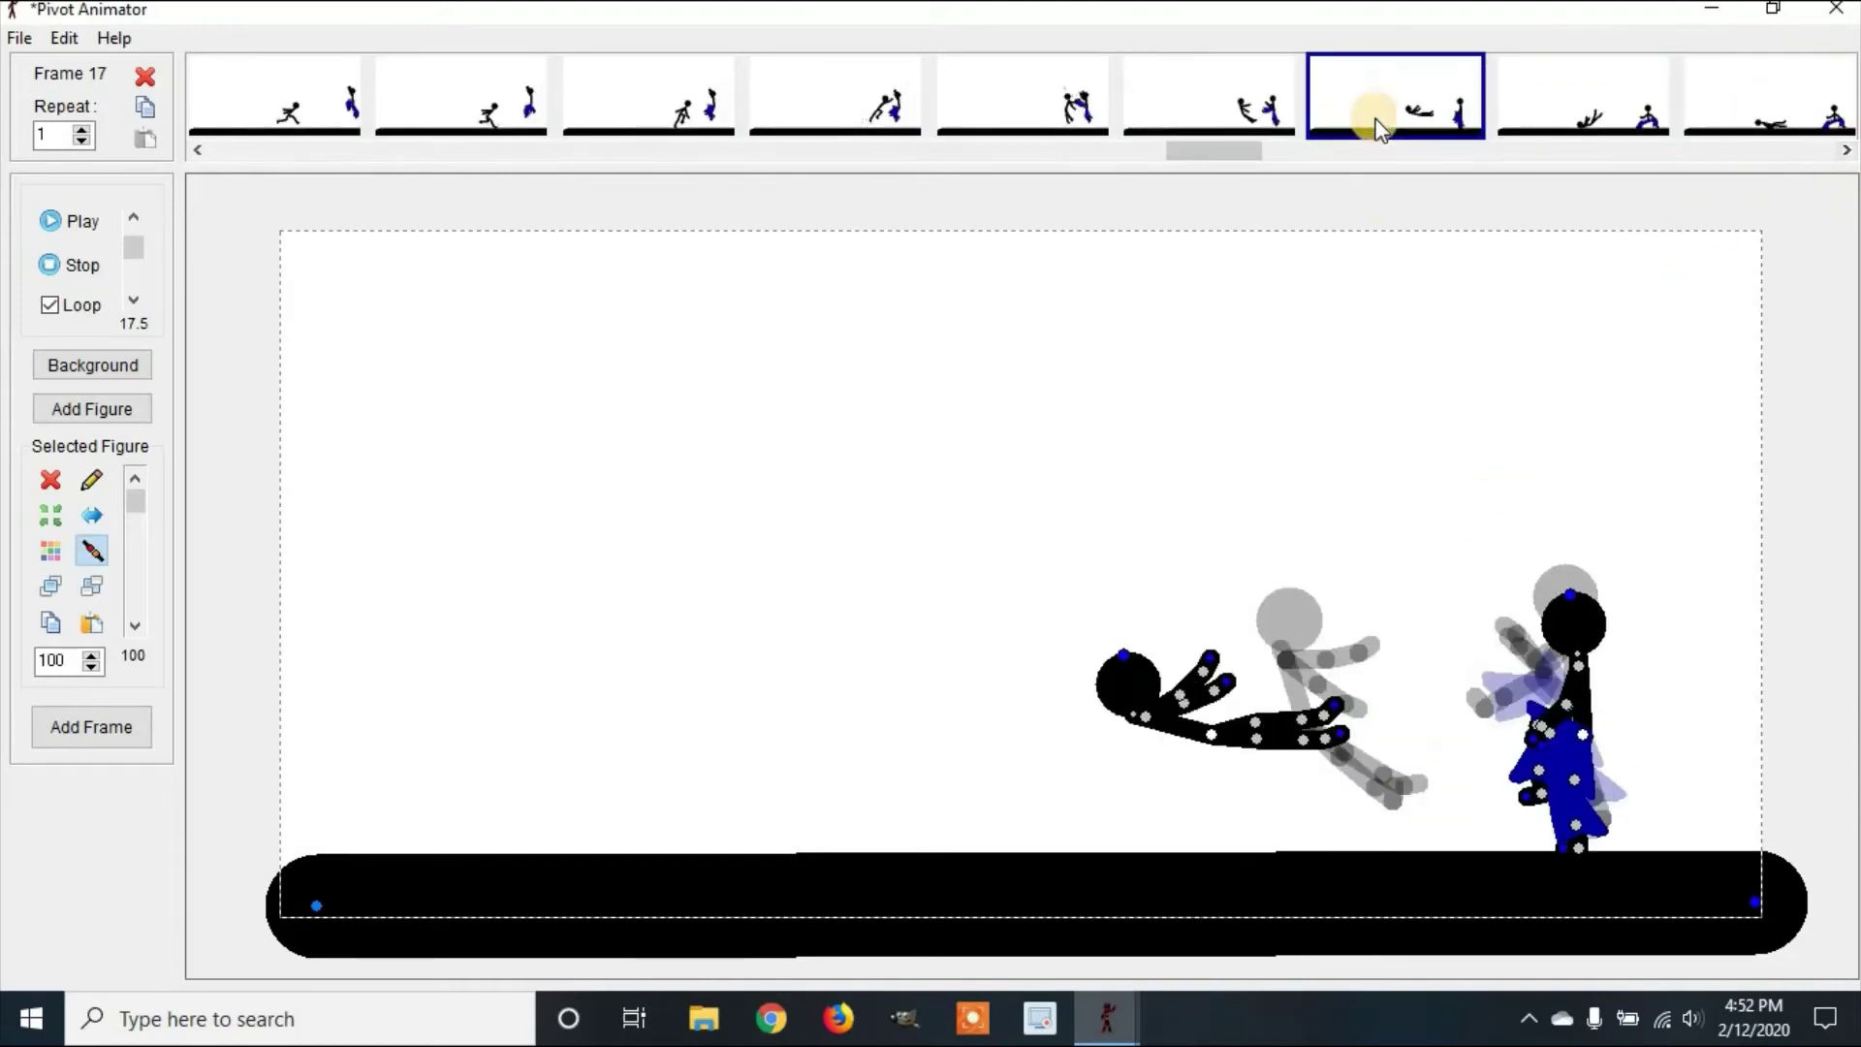
- On frame 17, mirror the ground dust sprite and slide it right along the ground
left_click(1586, 859)
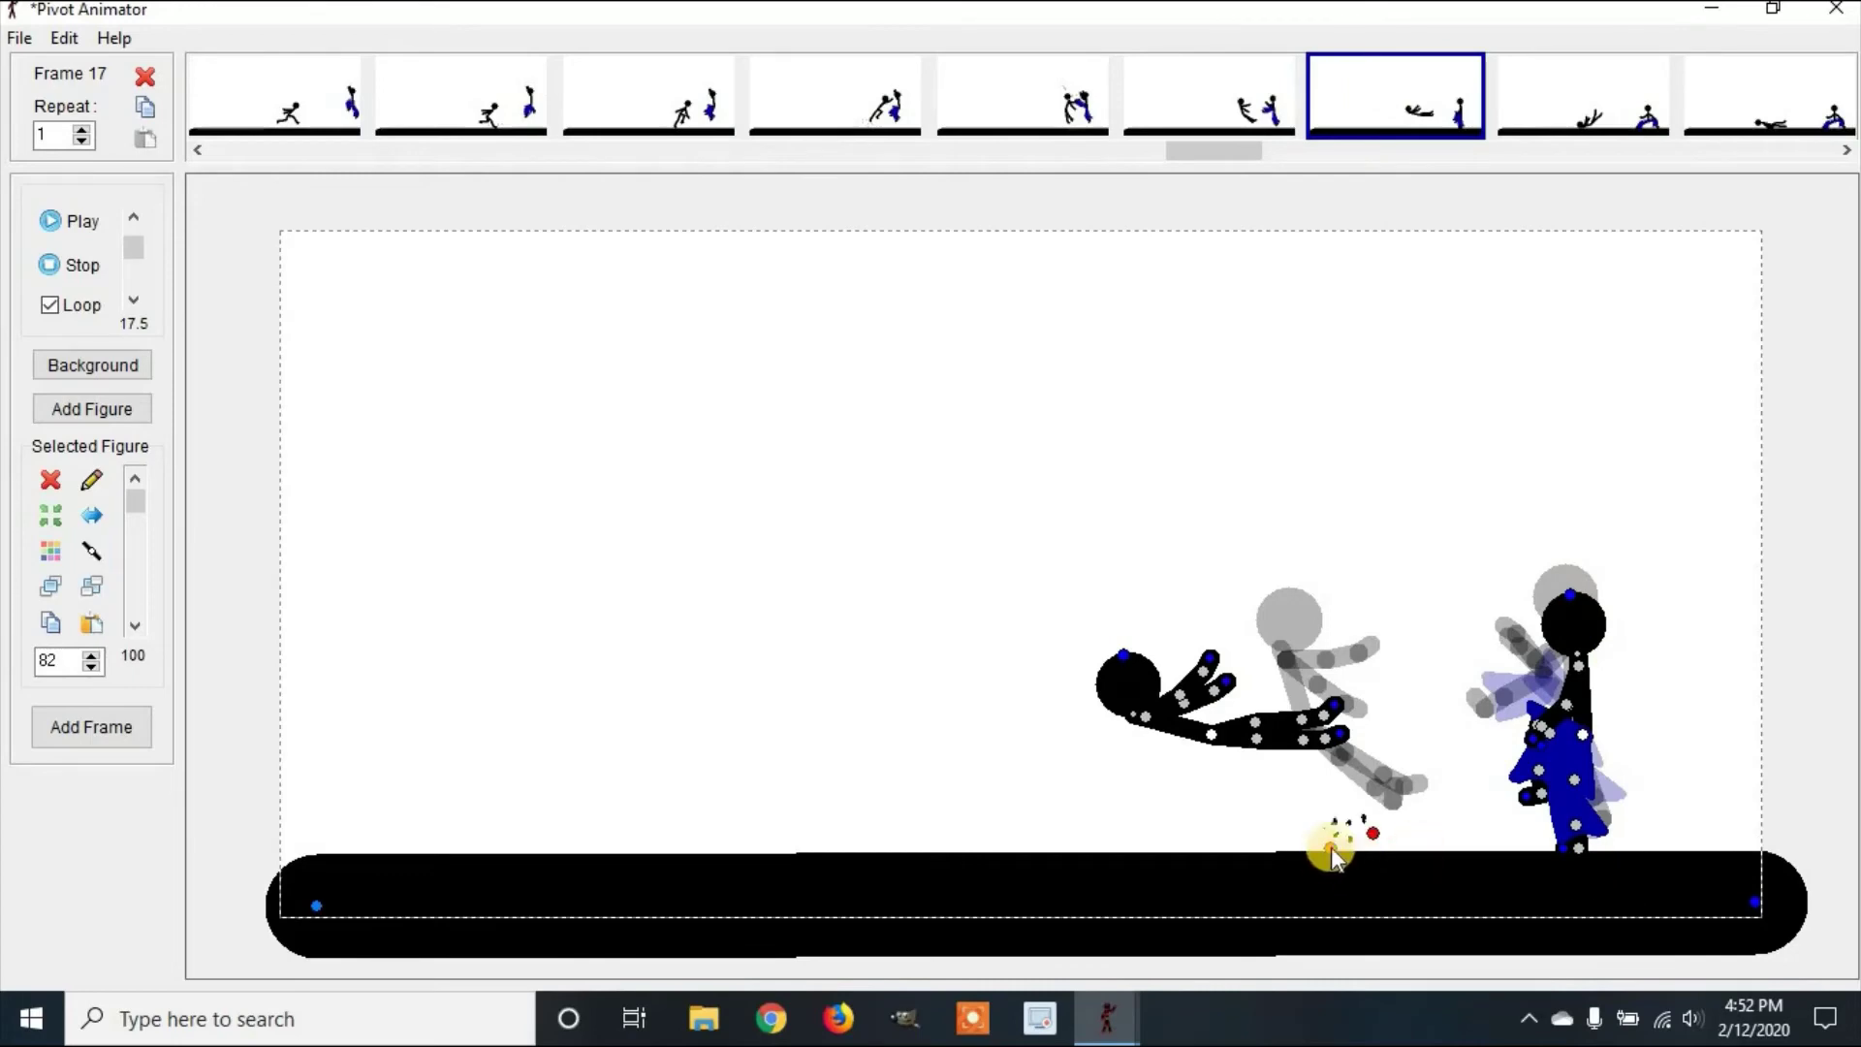
left_click_drag(1330, 851, 1361, 852)
key("ctrl+z")
left_click(92, 528)
left_click_drag(1348, 852, 1526, 859)
- On frame 18, add two dust sprites beside the fallen figure's head, mirroring one
left_click(1602, 102)
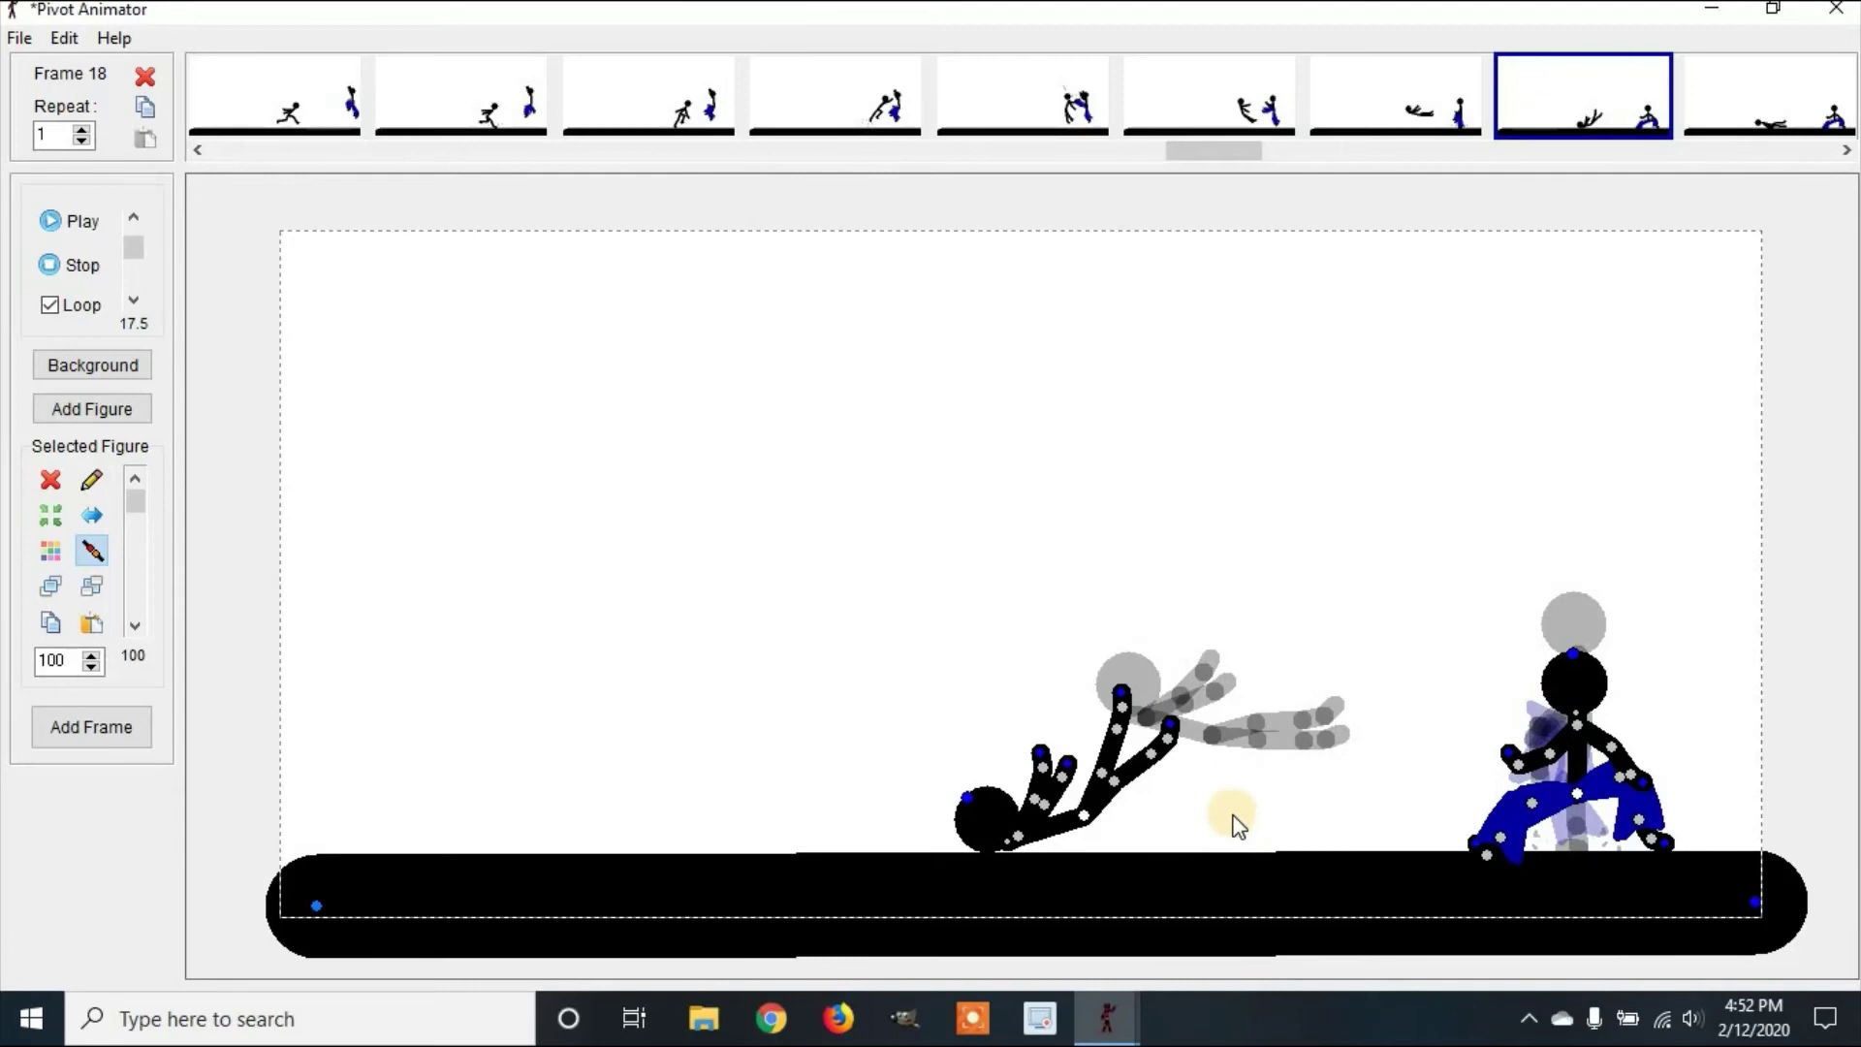
left_click(1312, 887)
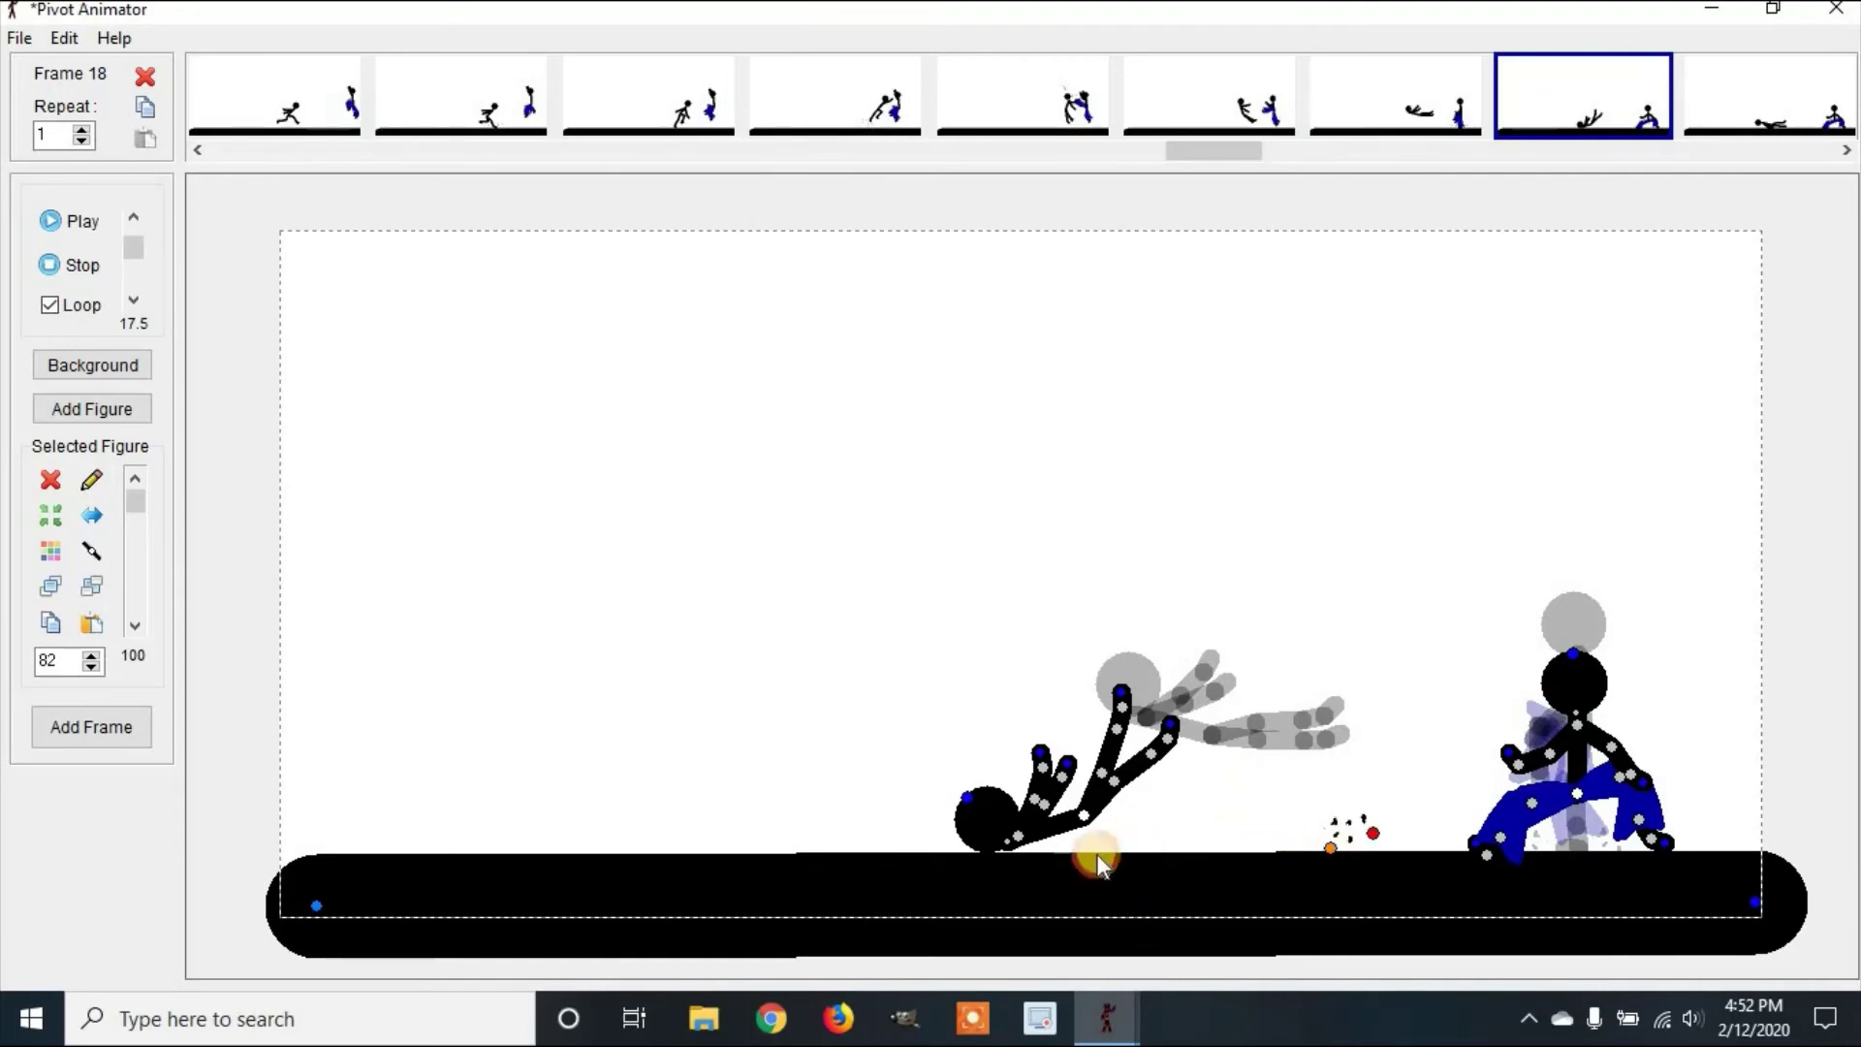
left_click_drag(1341, 854, 1063, 864)
left_click(1317, 857)
left_click(91, 515)
- Step through frames 19 to 23, then scroll the timeline back to the start
left_click(1794, 111)
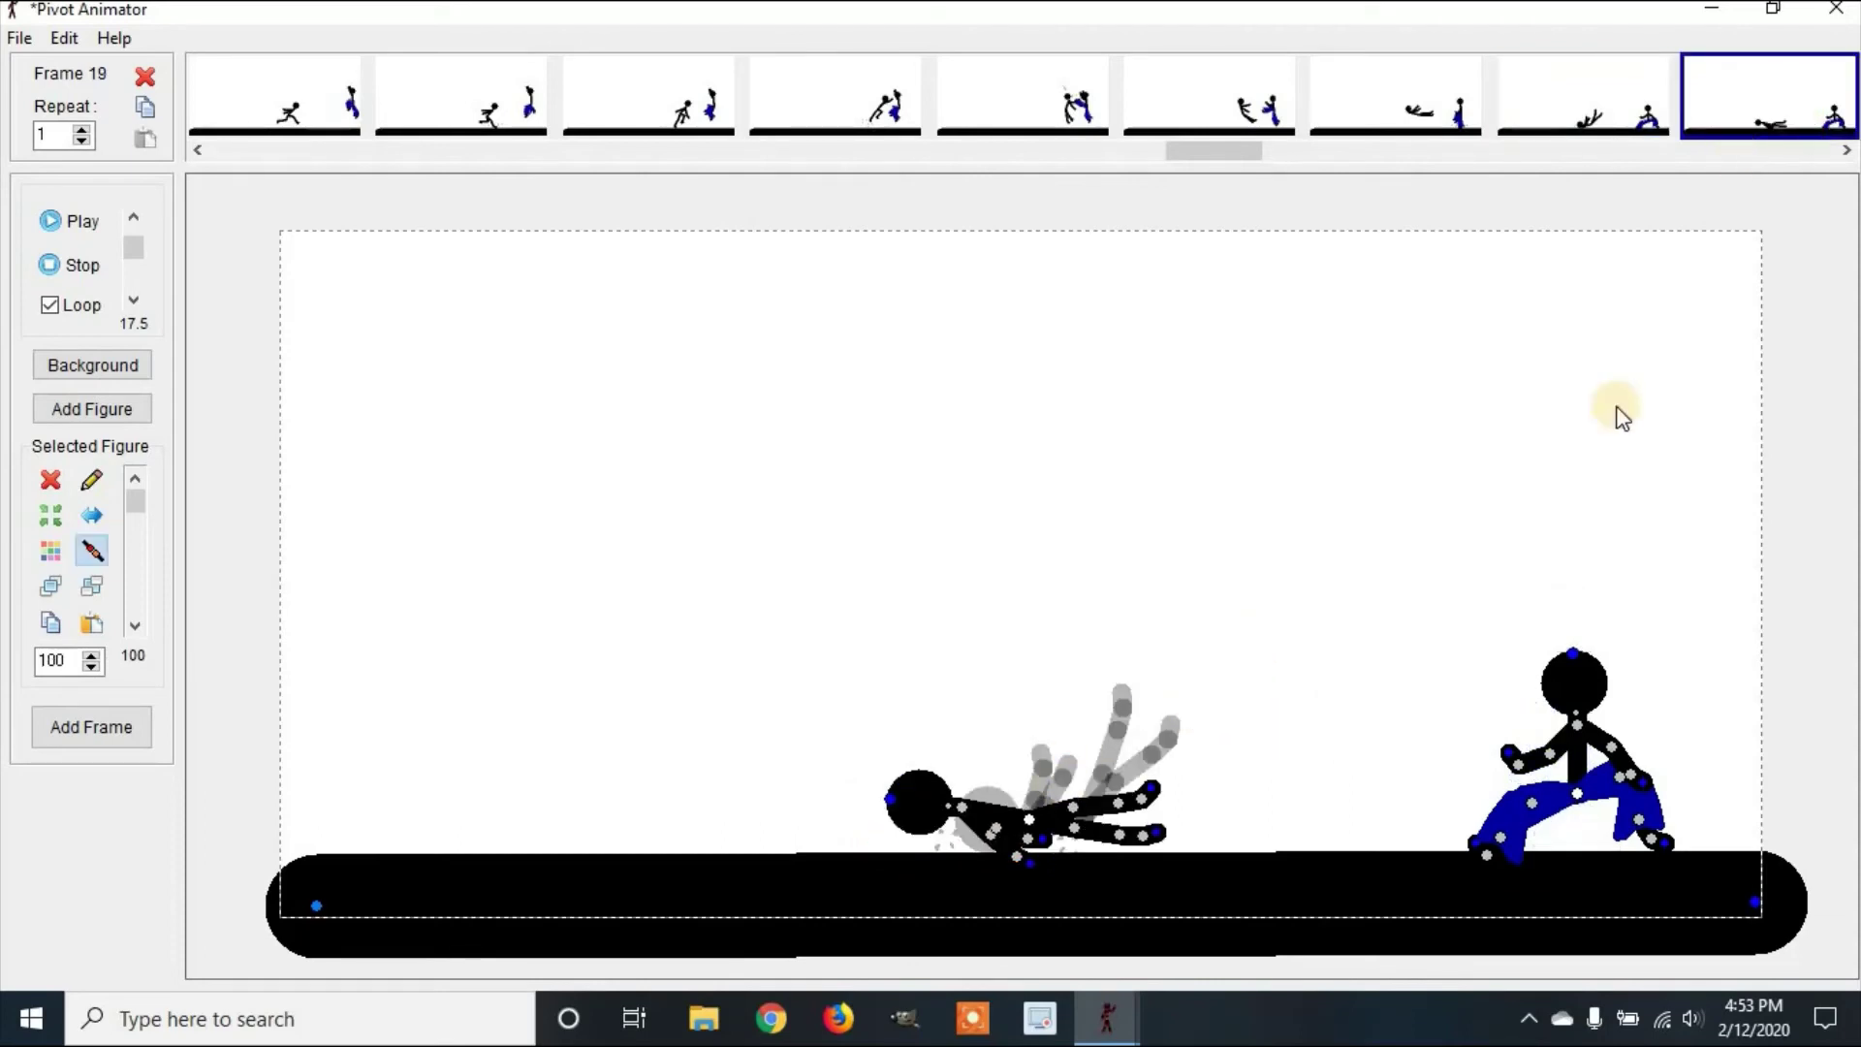
left_click(1846, 151)
left_click(1752, 96)
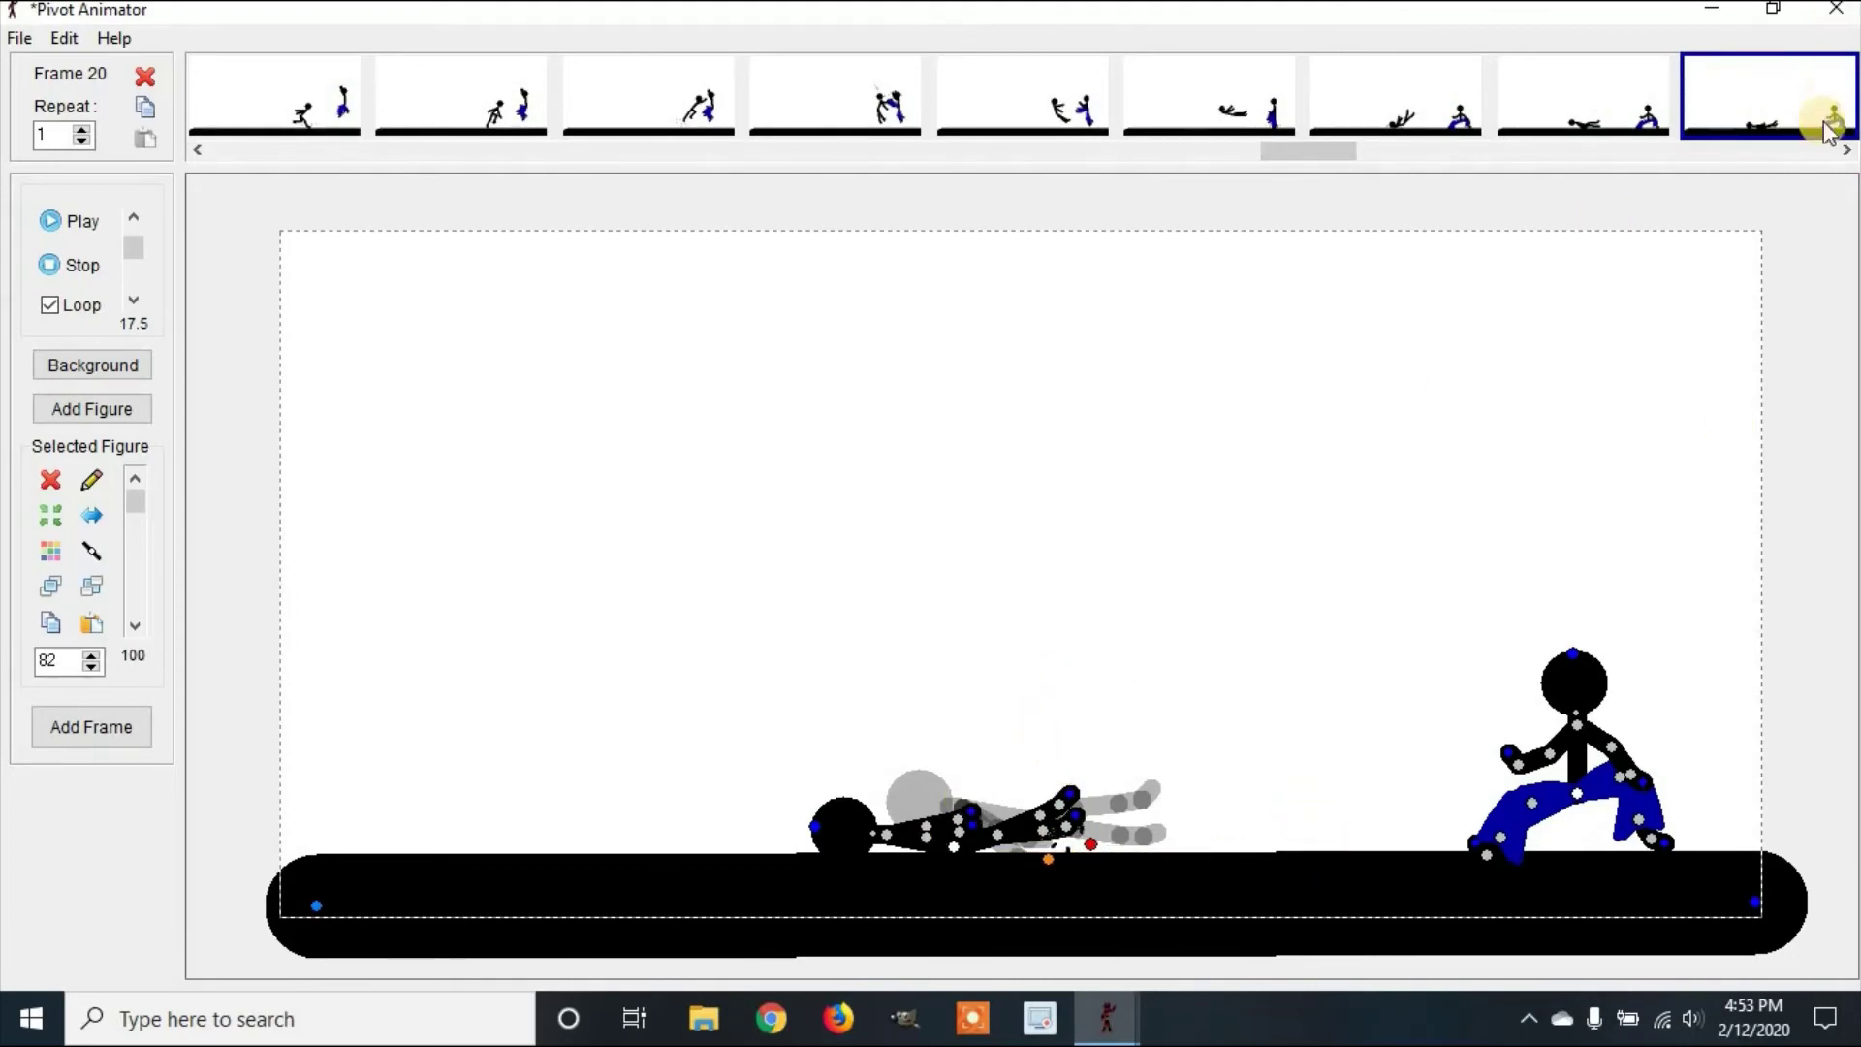
left_click(1845, 150)
left_click(1846, 151)
left_click(1846, 151)
left_click(1846, 150)
left_click(1180, 134)
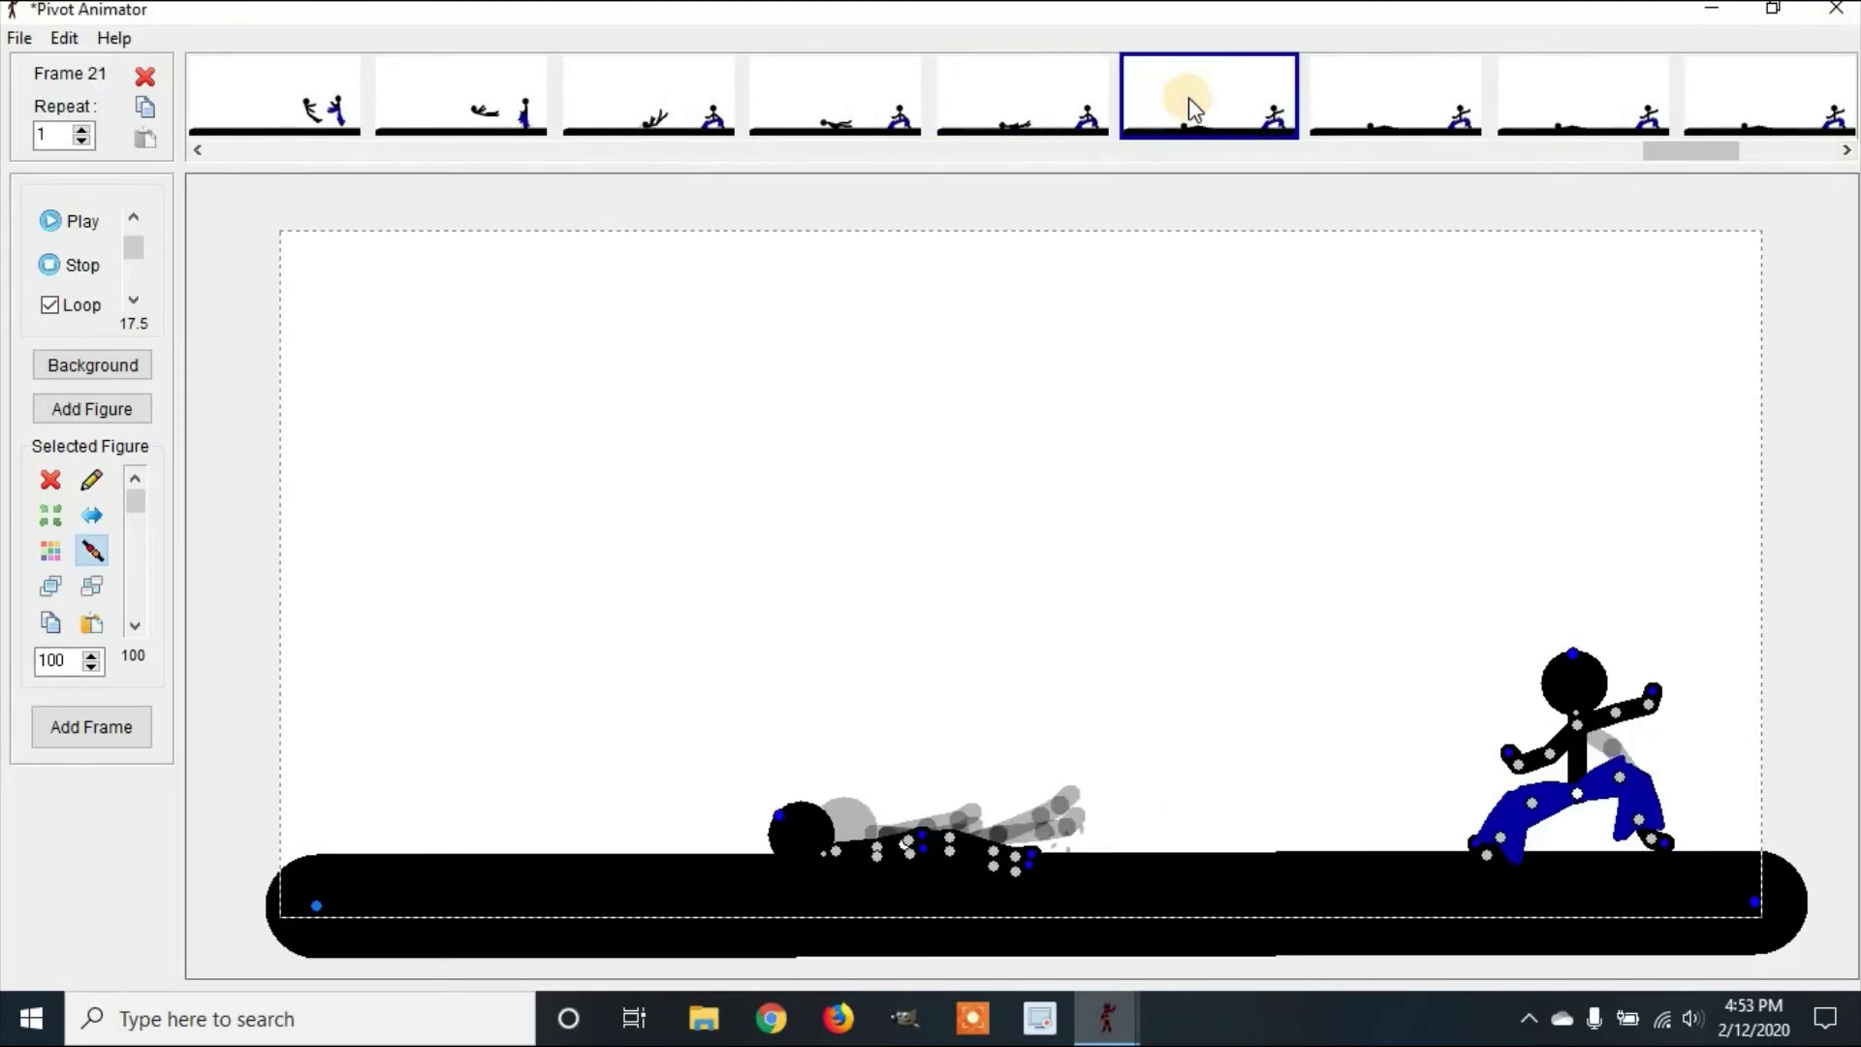
left_click(1391, 97)
left_click(1528, 128)
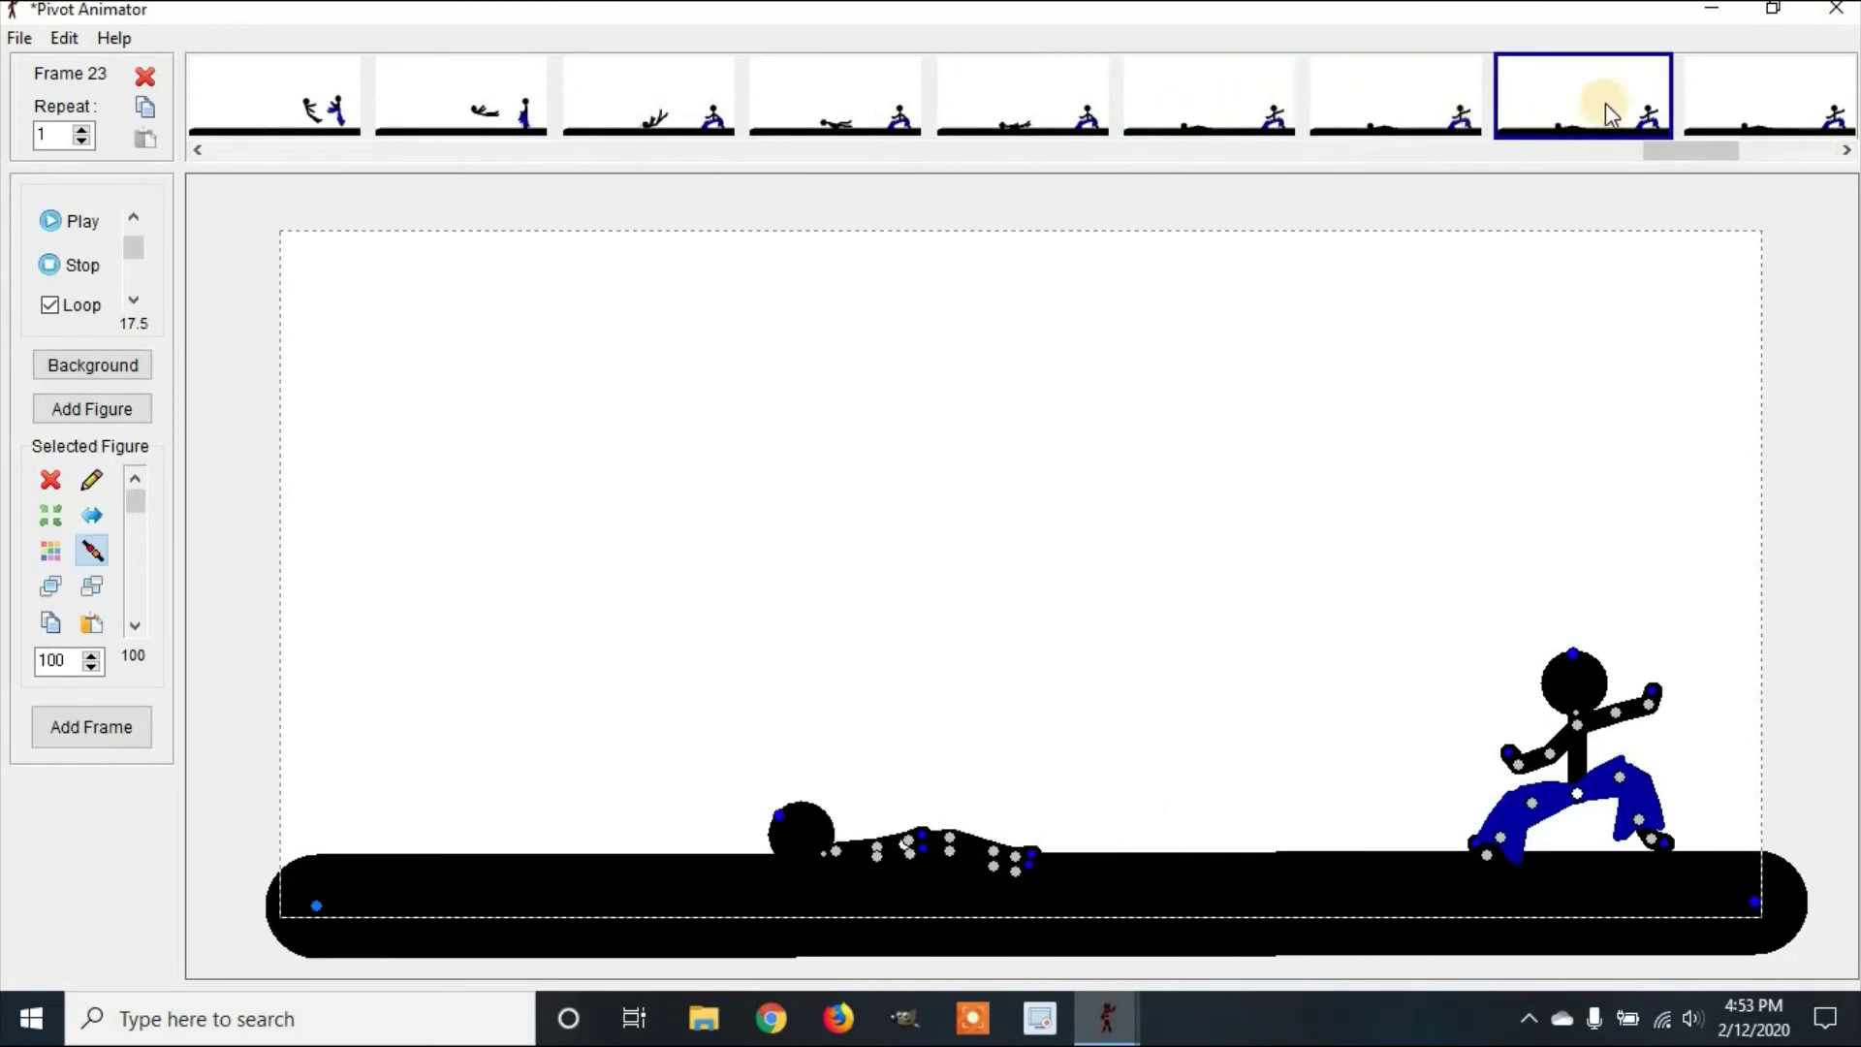
left_click_drag(1684, 153, 281, 157)
- Place dust sprites at the runner's front foot in frame 5 and back foot in frame 6
left_click(293, 80)
left_click(582, 78)
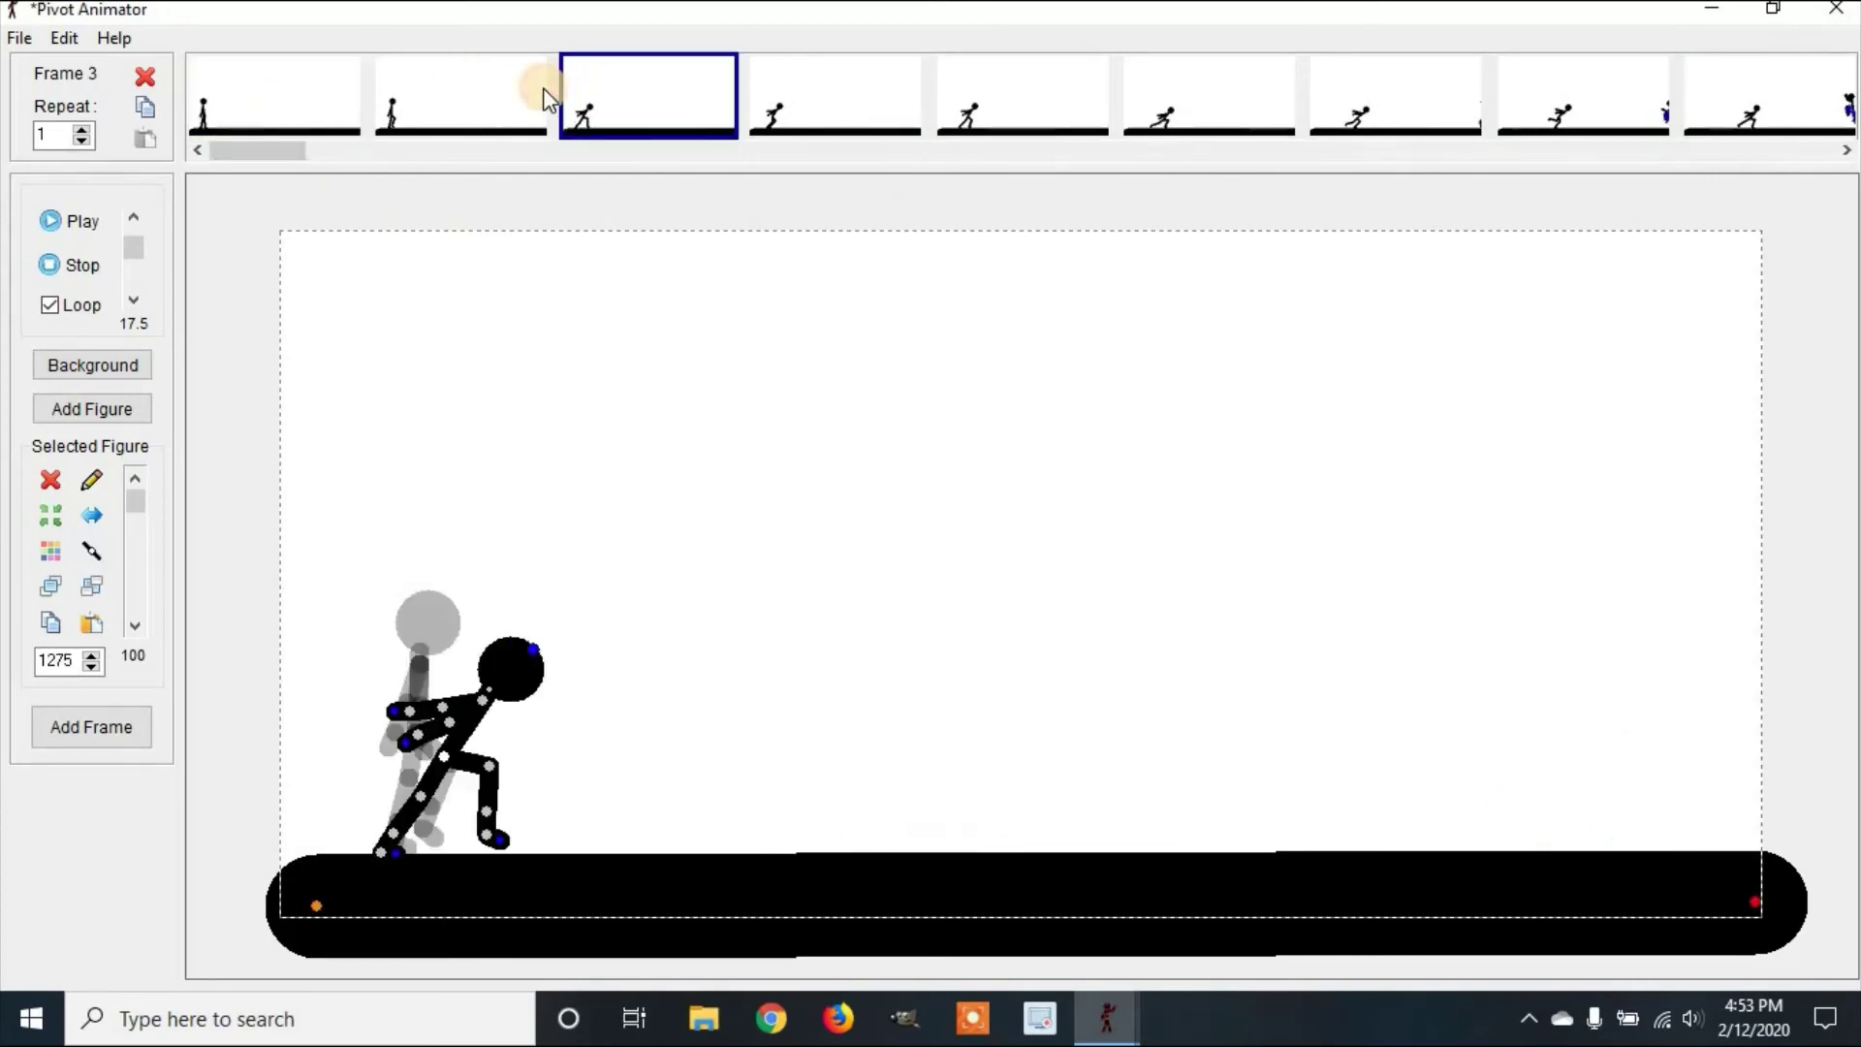
left_click(810, 113)
left_click(1033, 97)
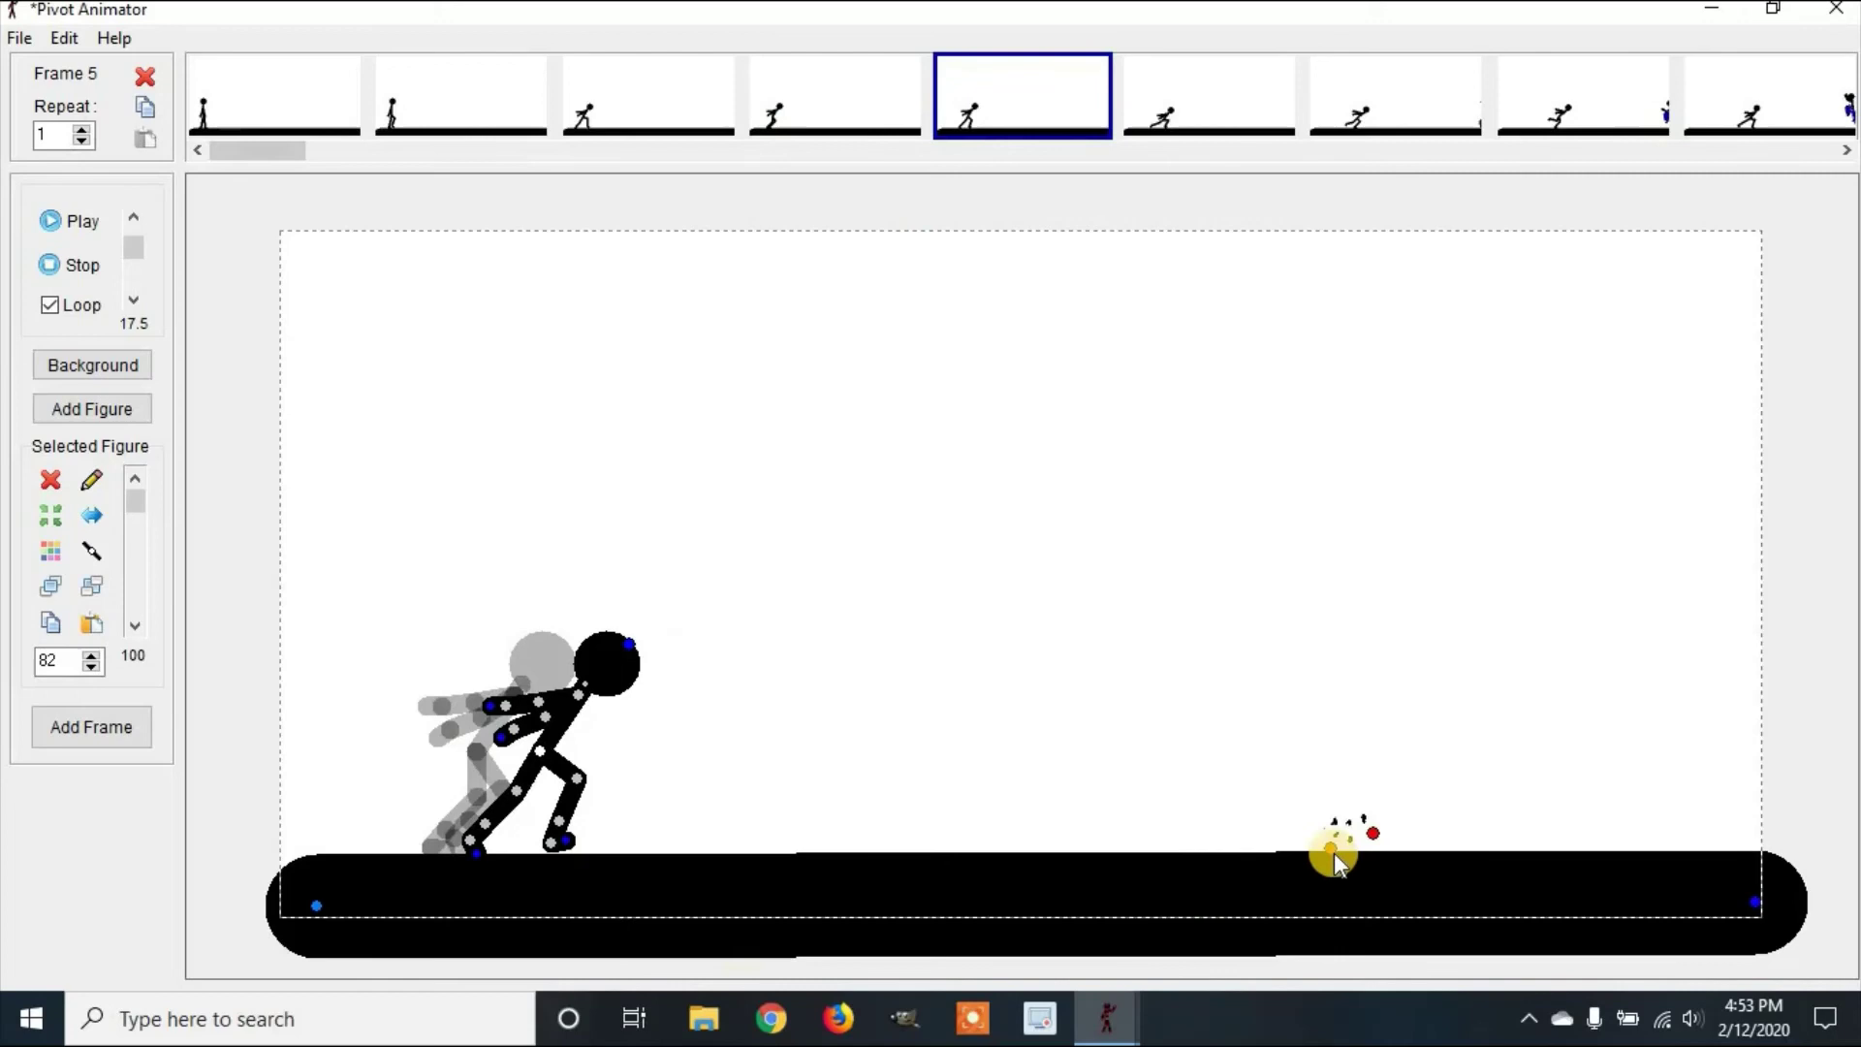
left_click_drag(1329, 851, 438, 863)
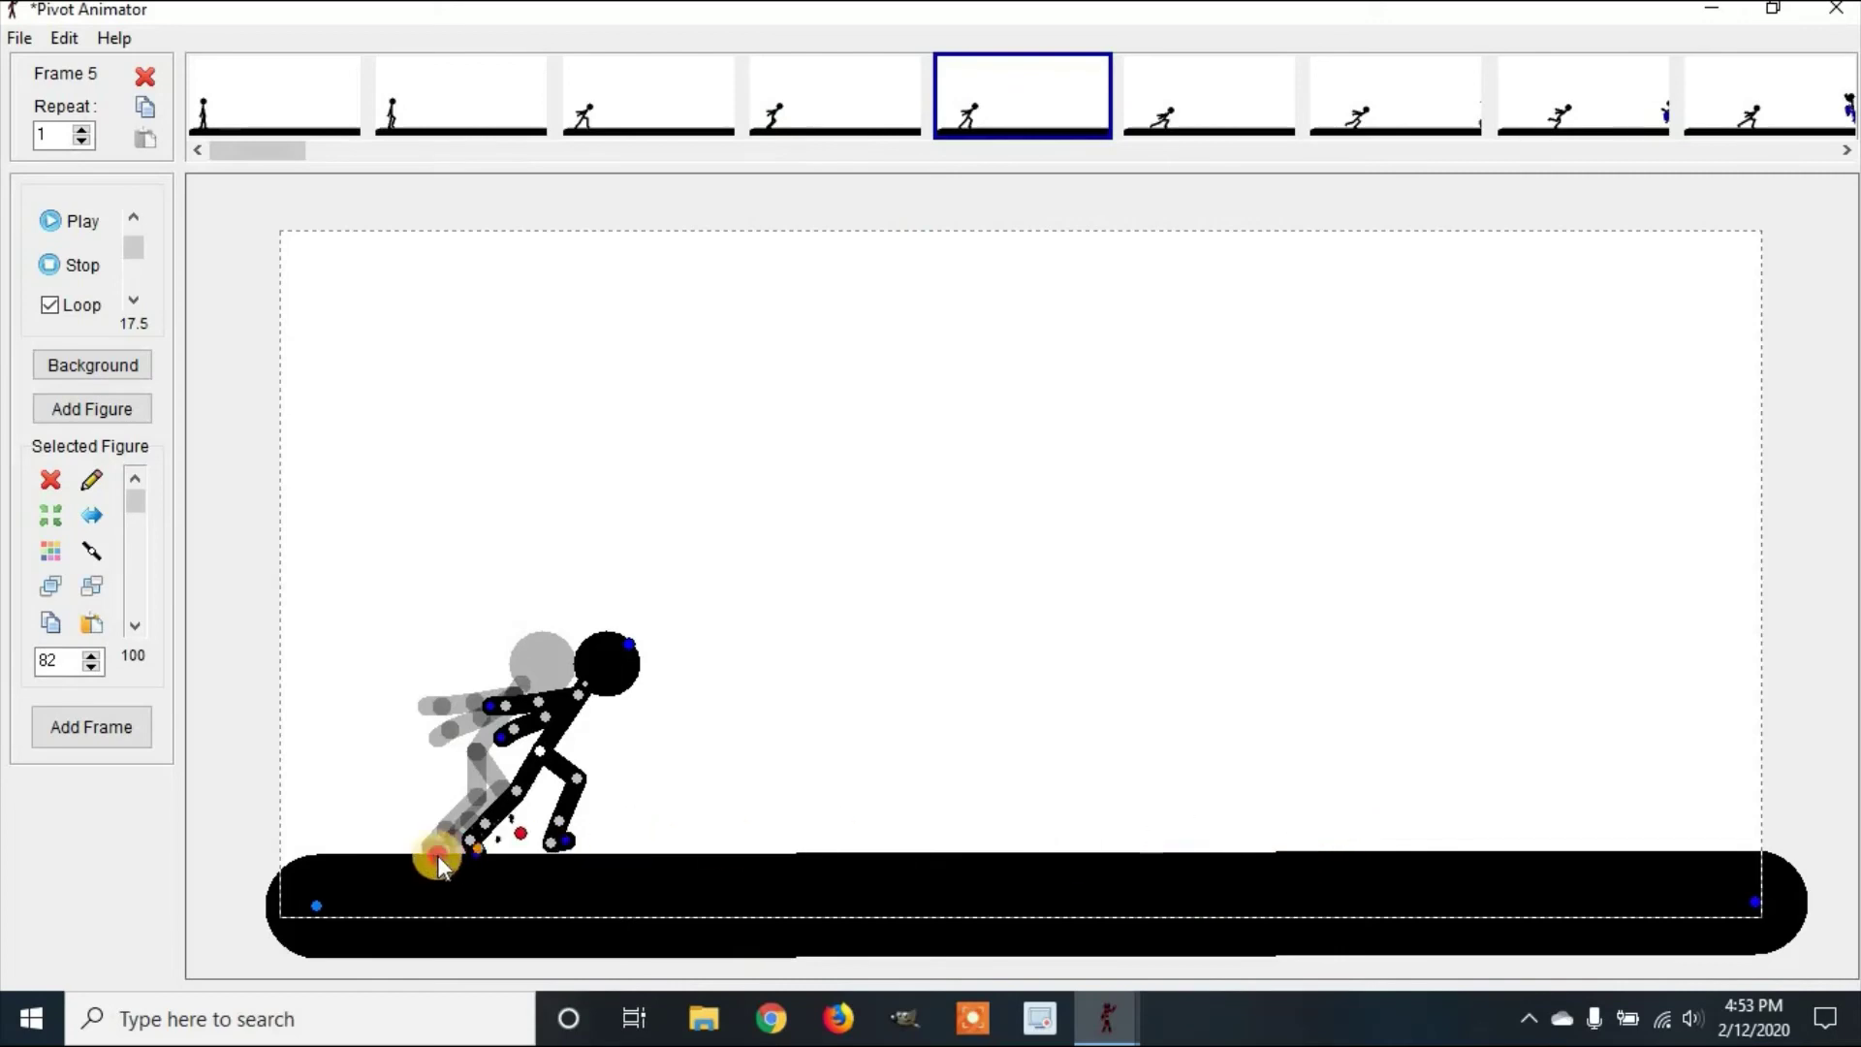
left_click(1191, 132)
left_click(1334, 839)
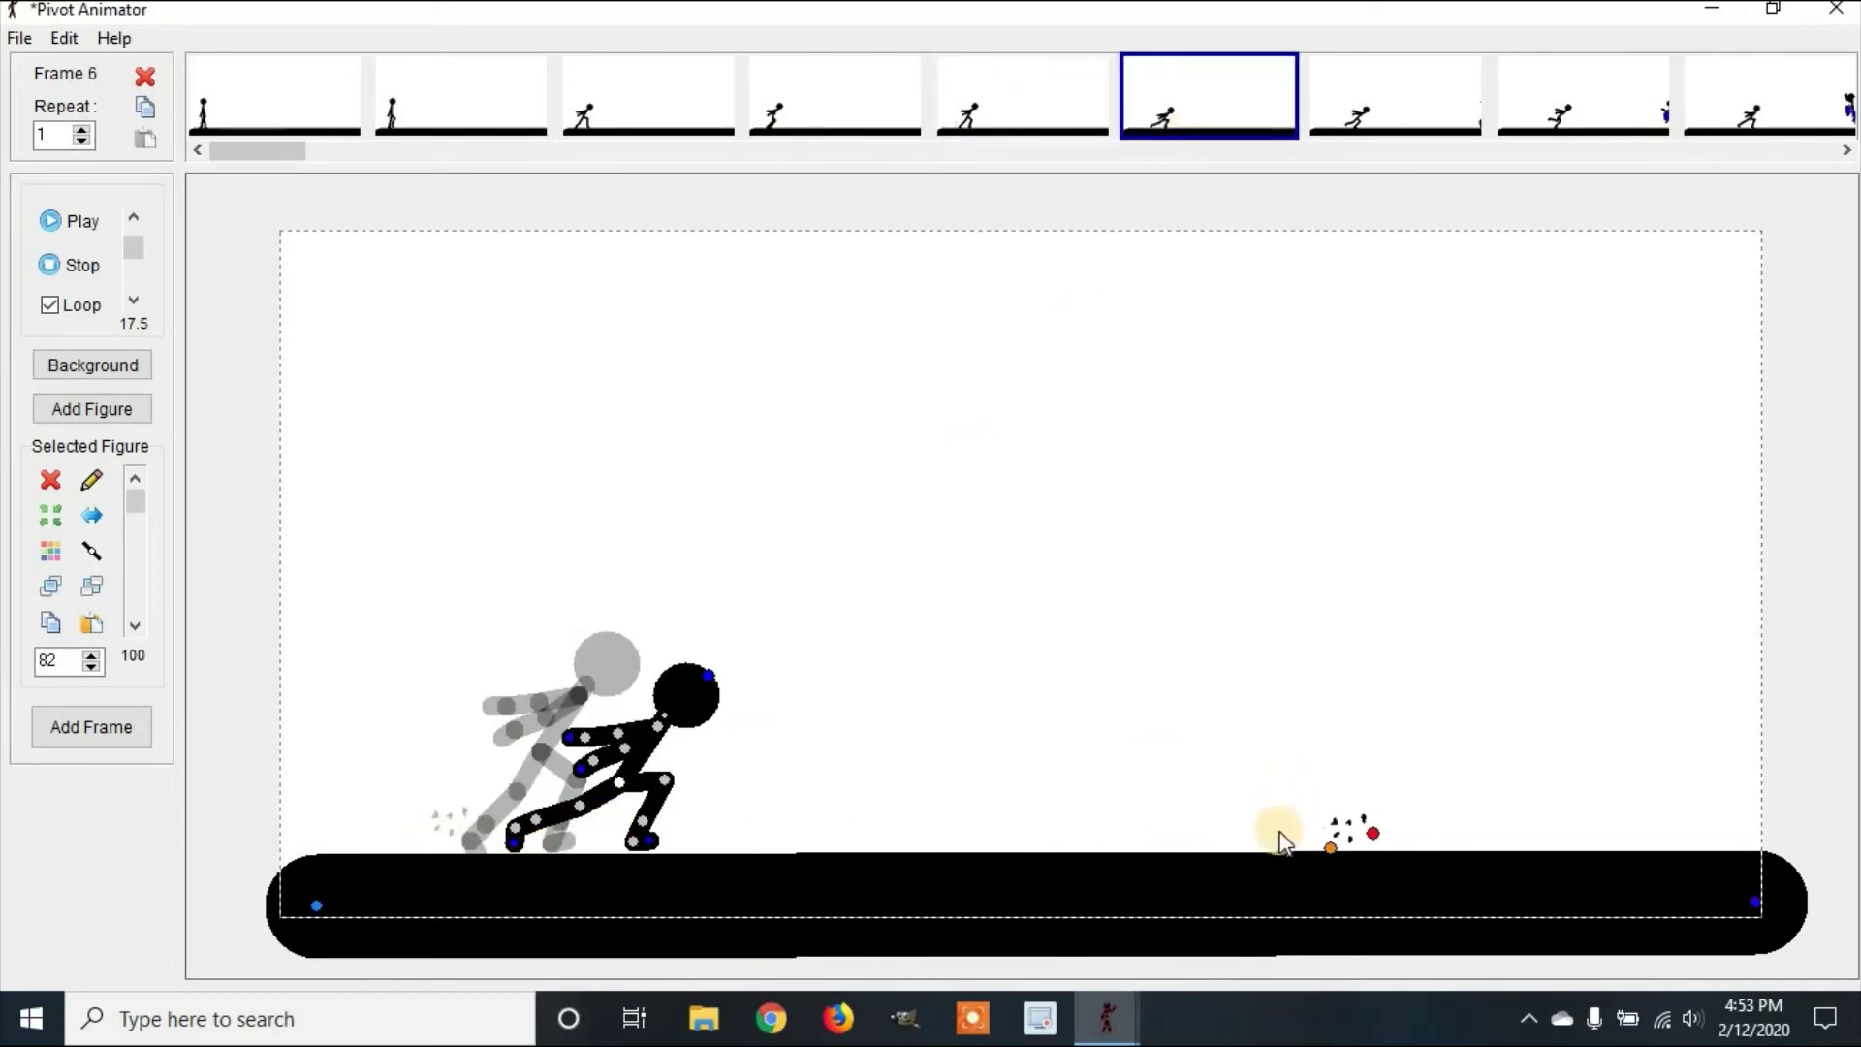
left_click_drag(1330, 837, 501, 831)
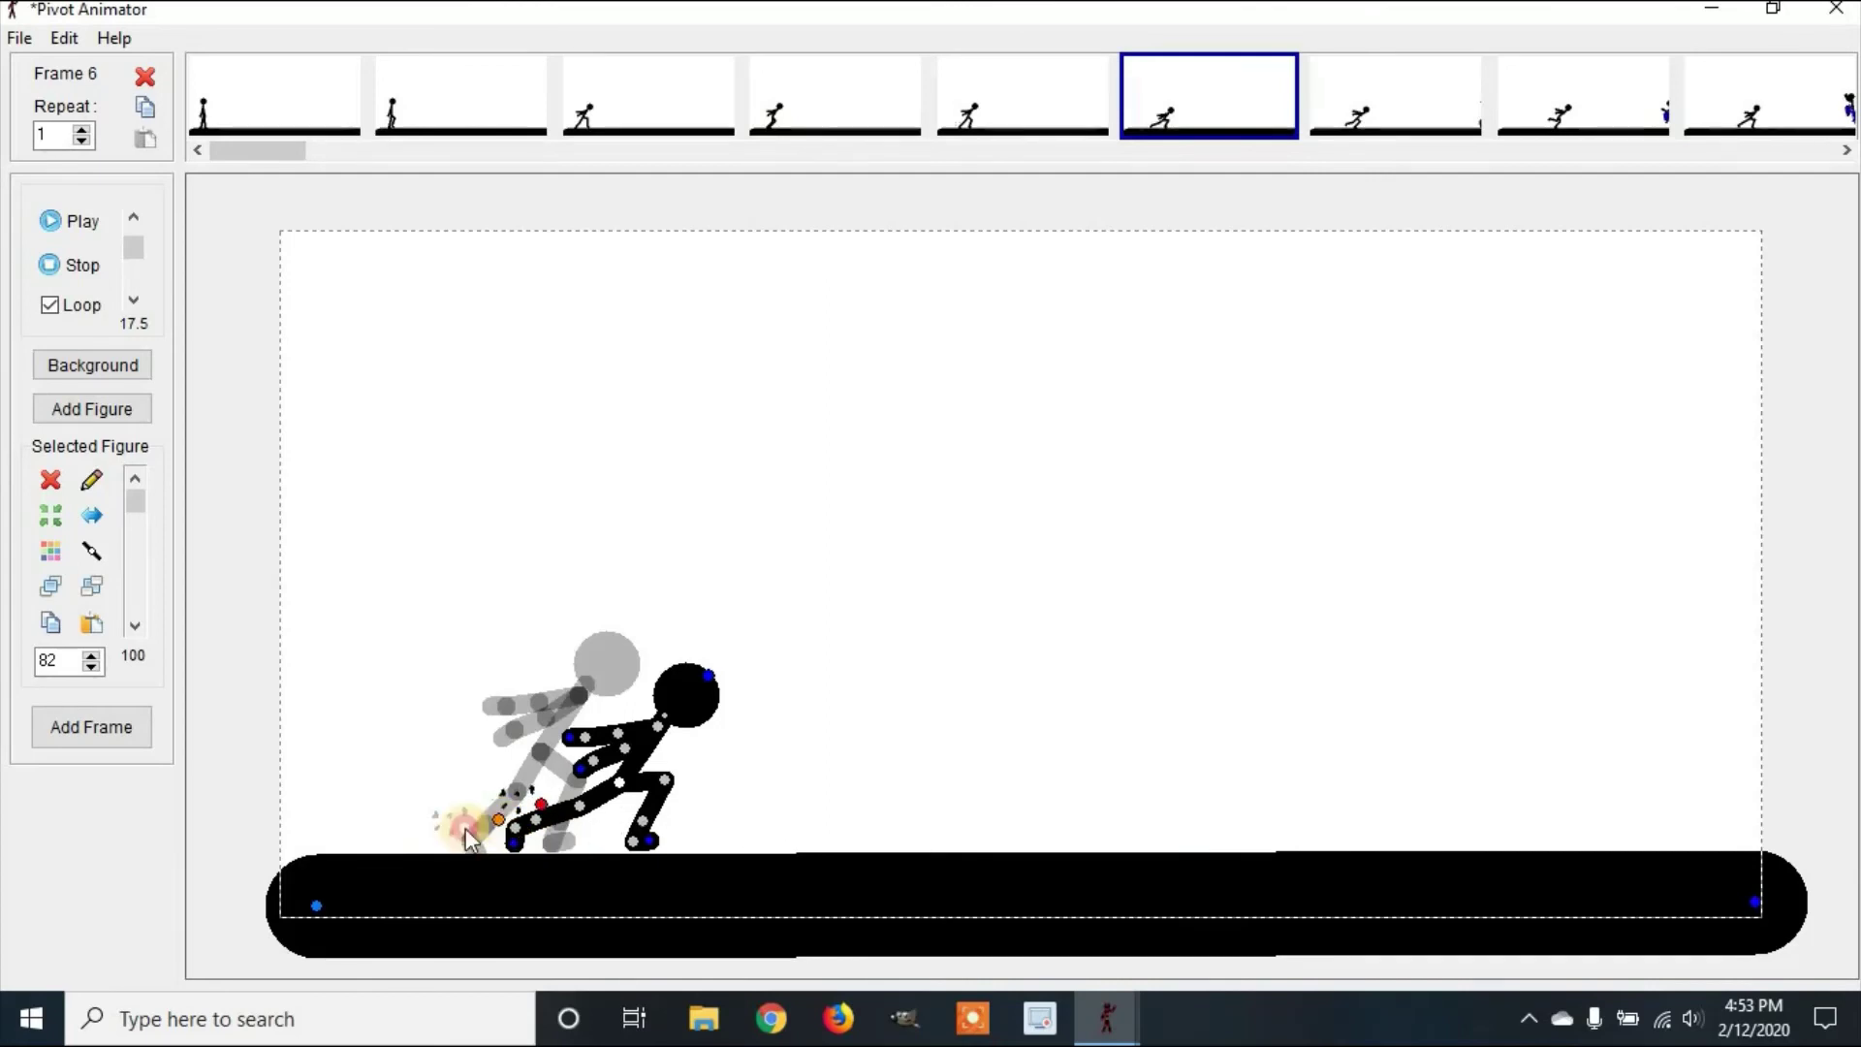
left_click_drag(444, 845, 455, 772)
- Paste dust sprites at the runner's feet in frames 8 and 10
left_click(1385, 109)
left_click(1591, 129)
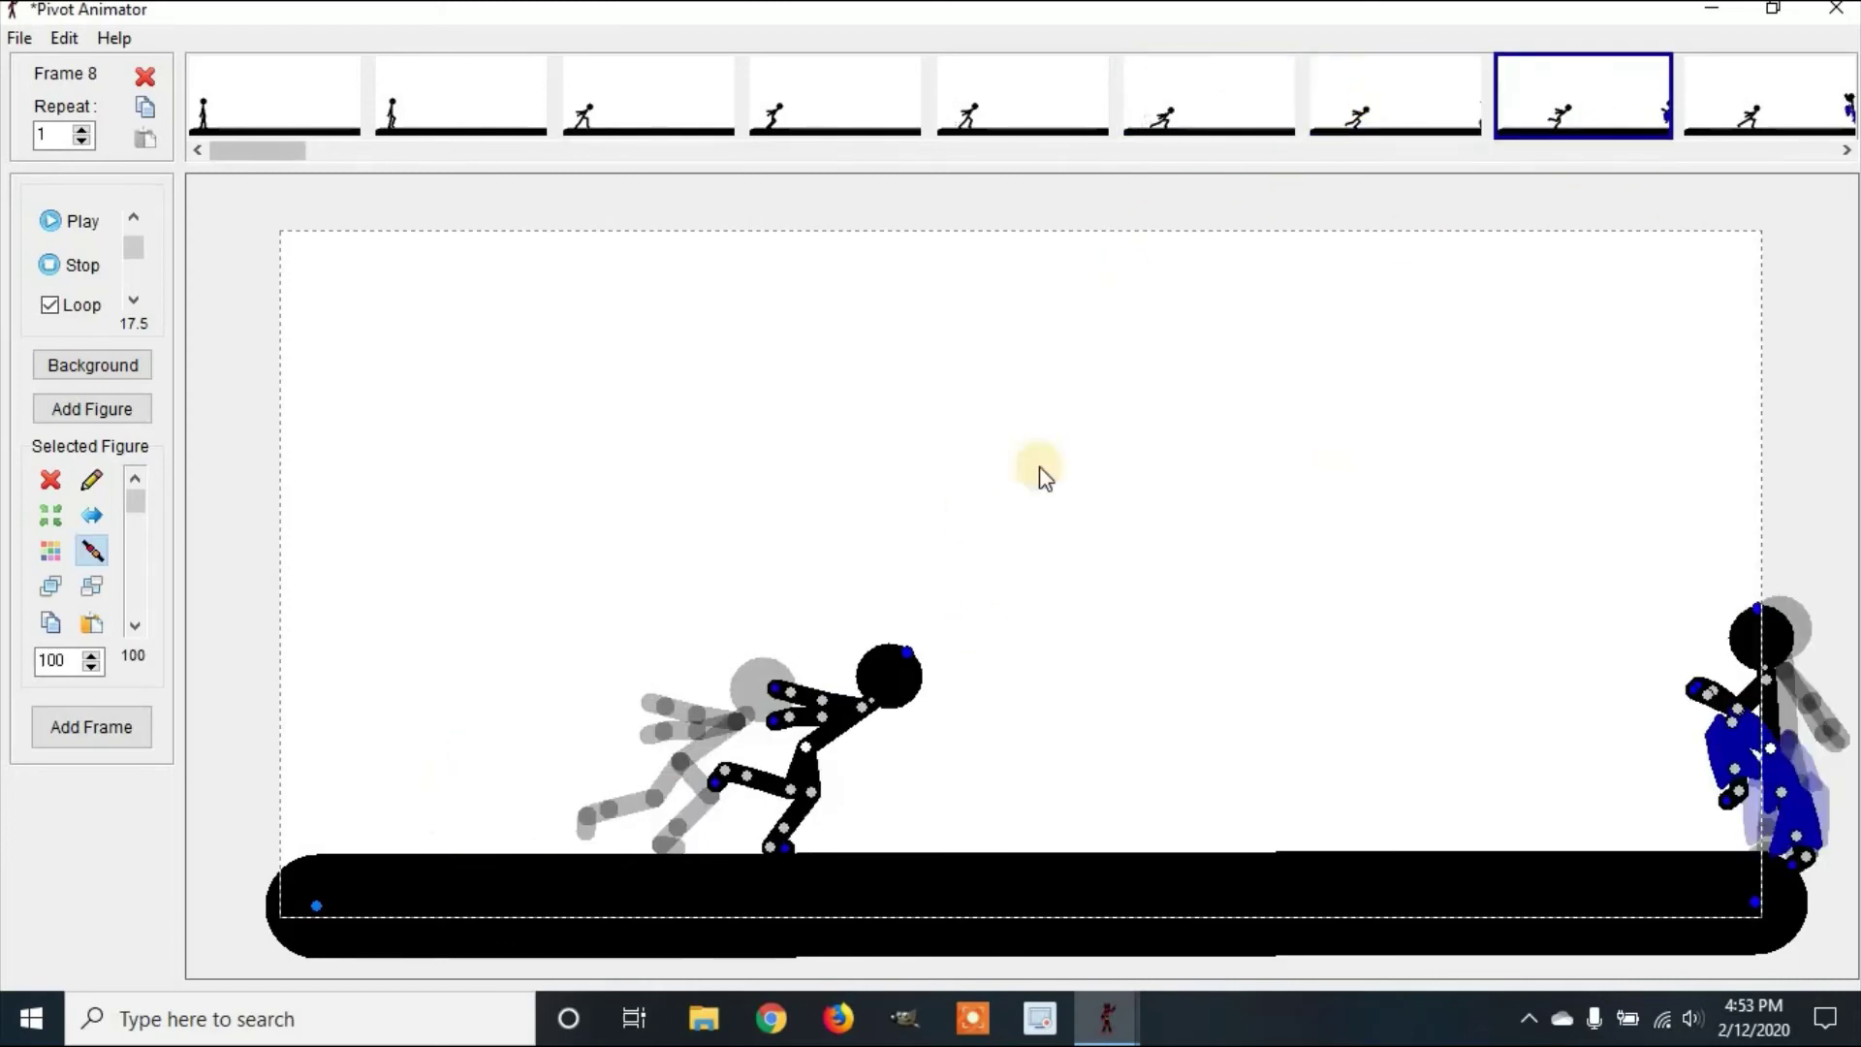
key("ctrl+v")
left_click_drag(541, 830, 732, 850)
left_click(1724, 113)
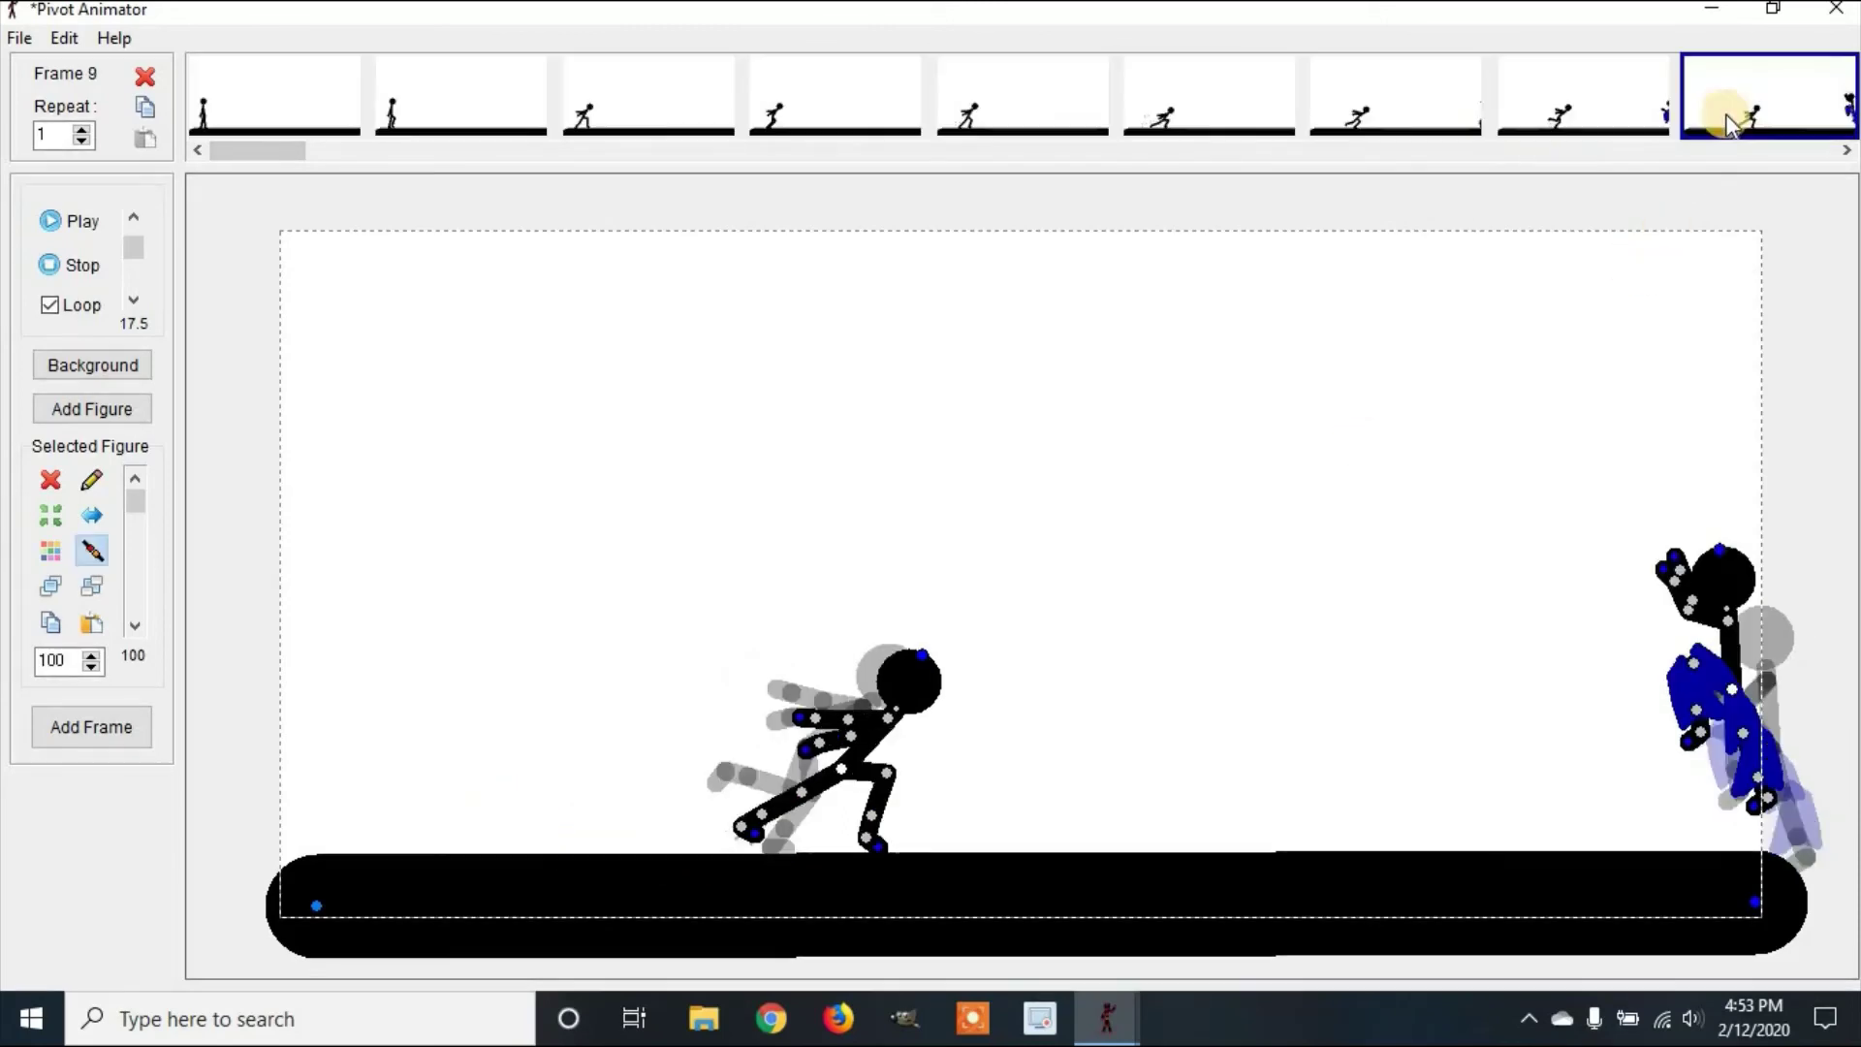
left_click(1847, 150)
left_click(1846, 150)
left_click(1396, 113)
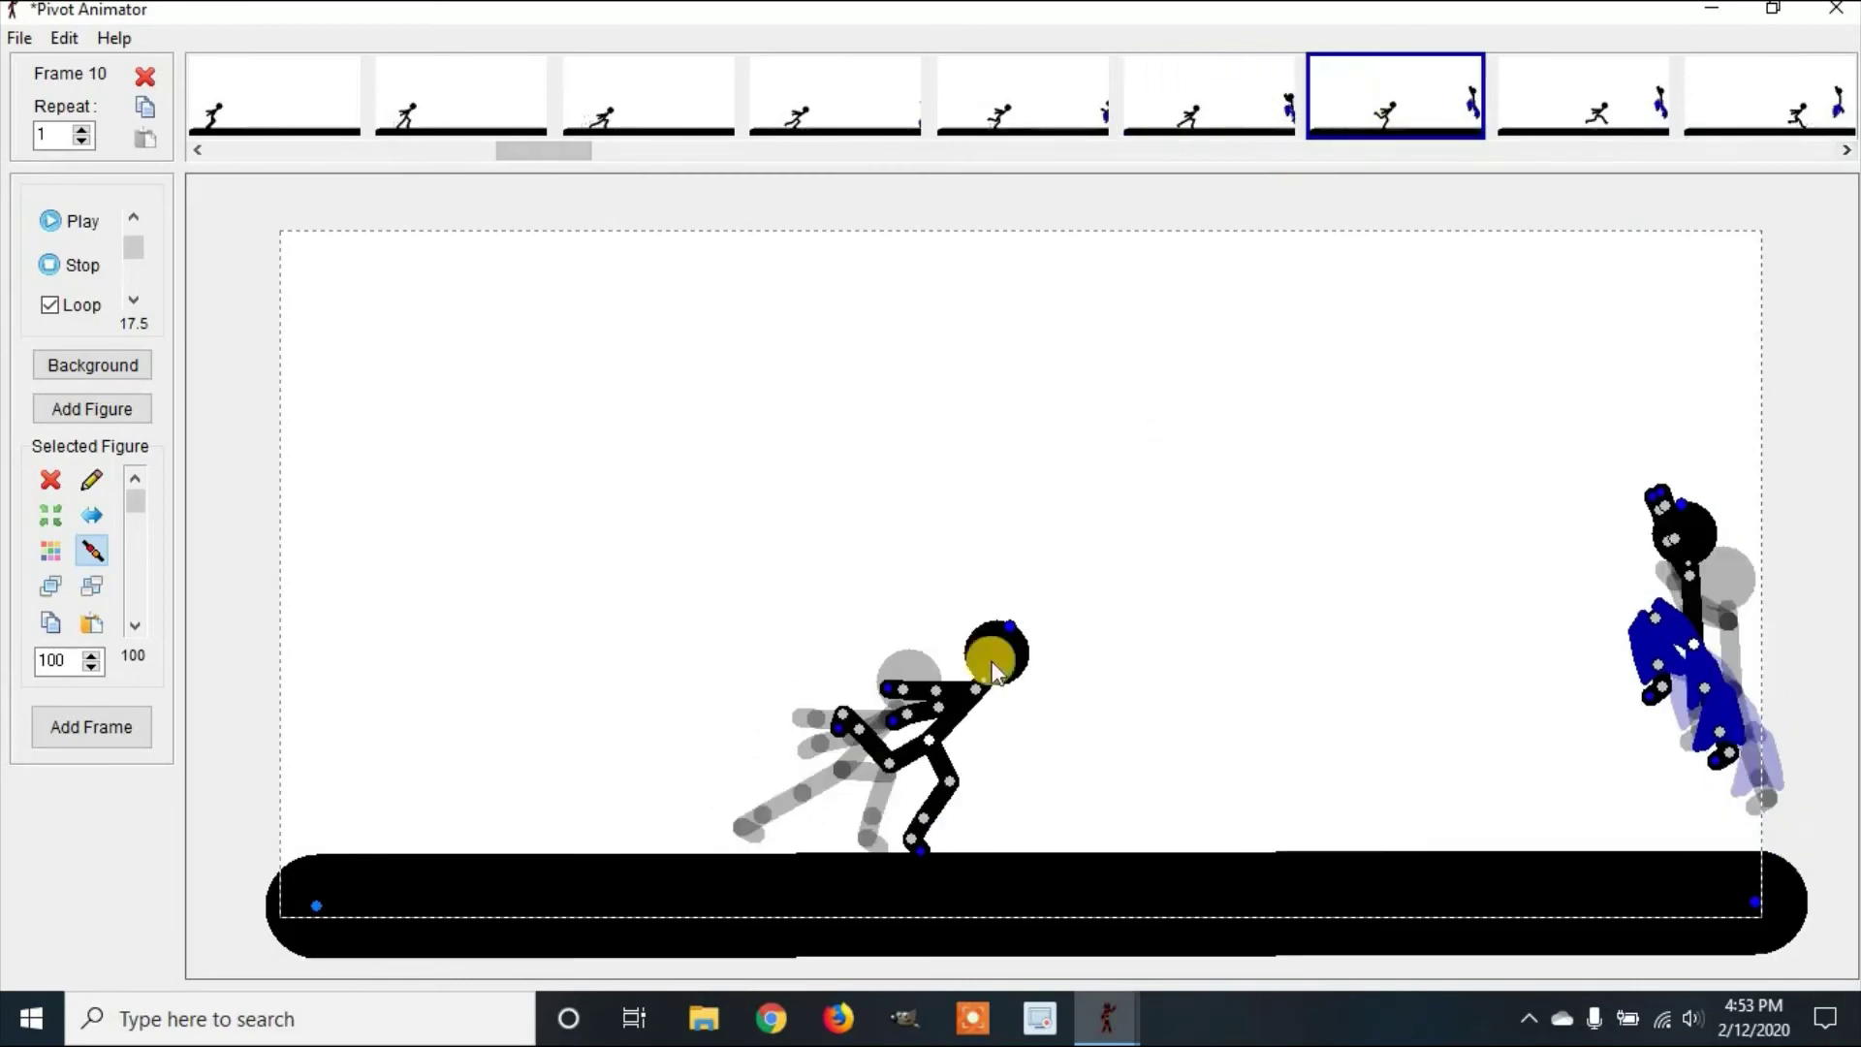
left_click(479, 829)
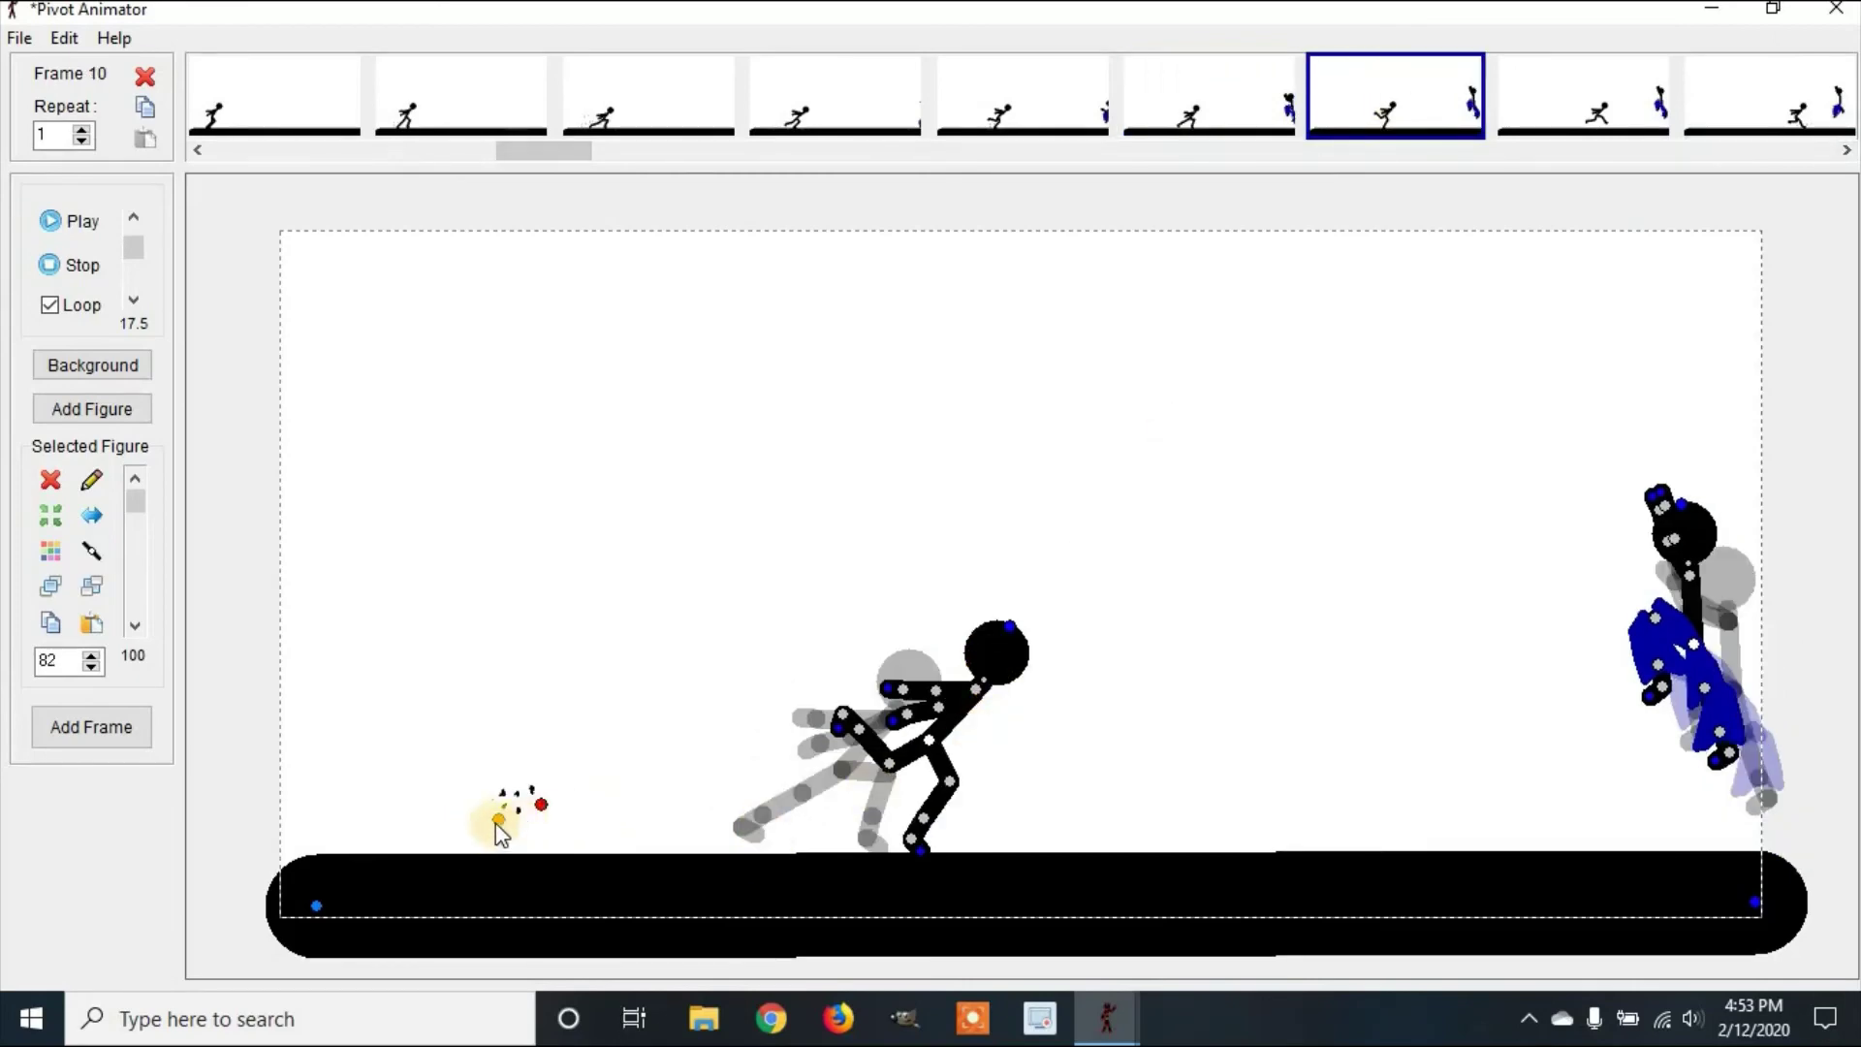
left_click_drag(498, 819, 898, 822)
left_click(541, 804)
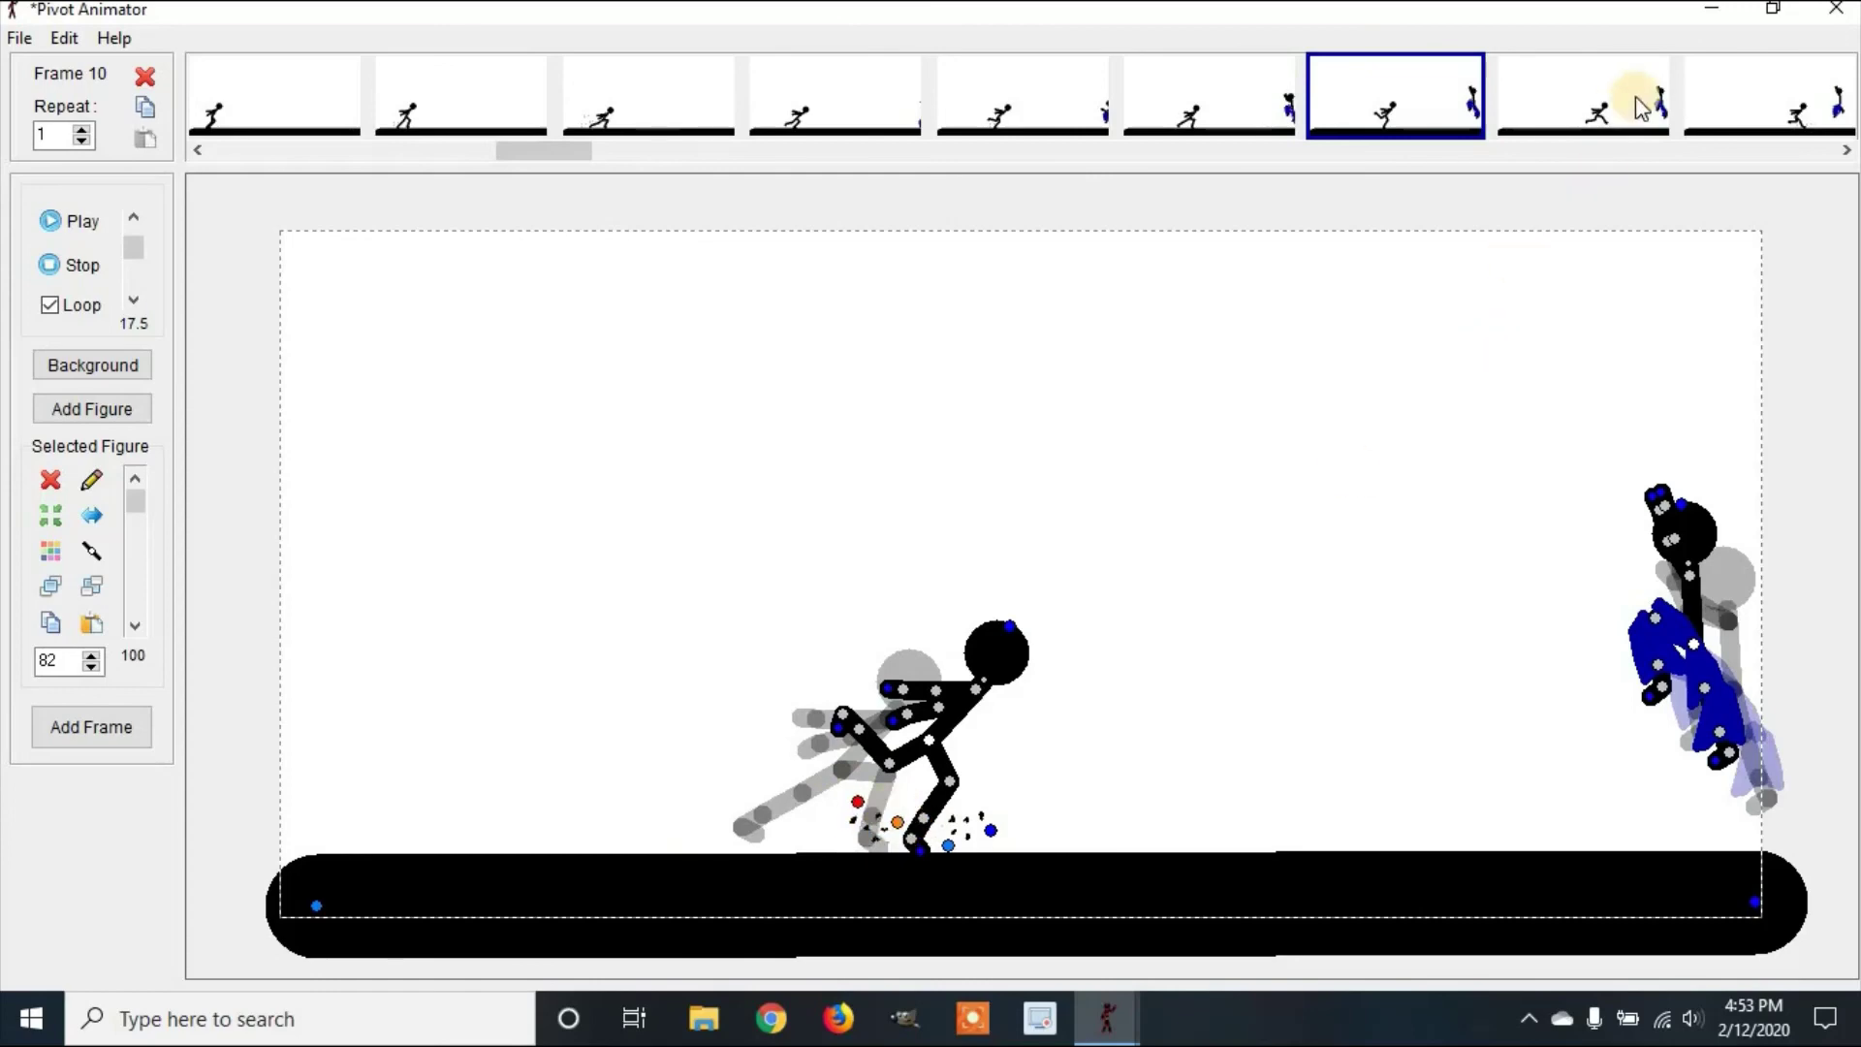
left_click(1704, 101)
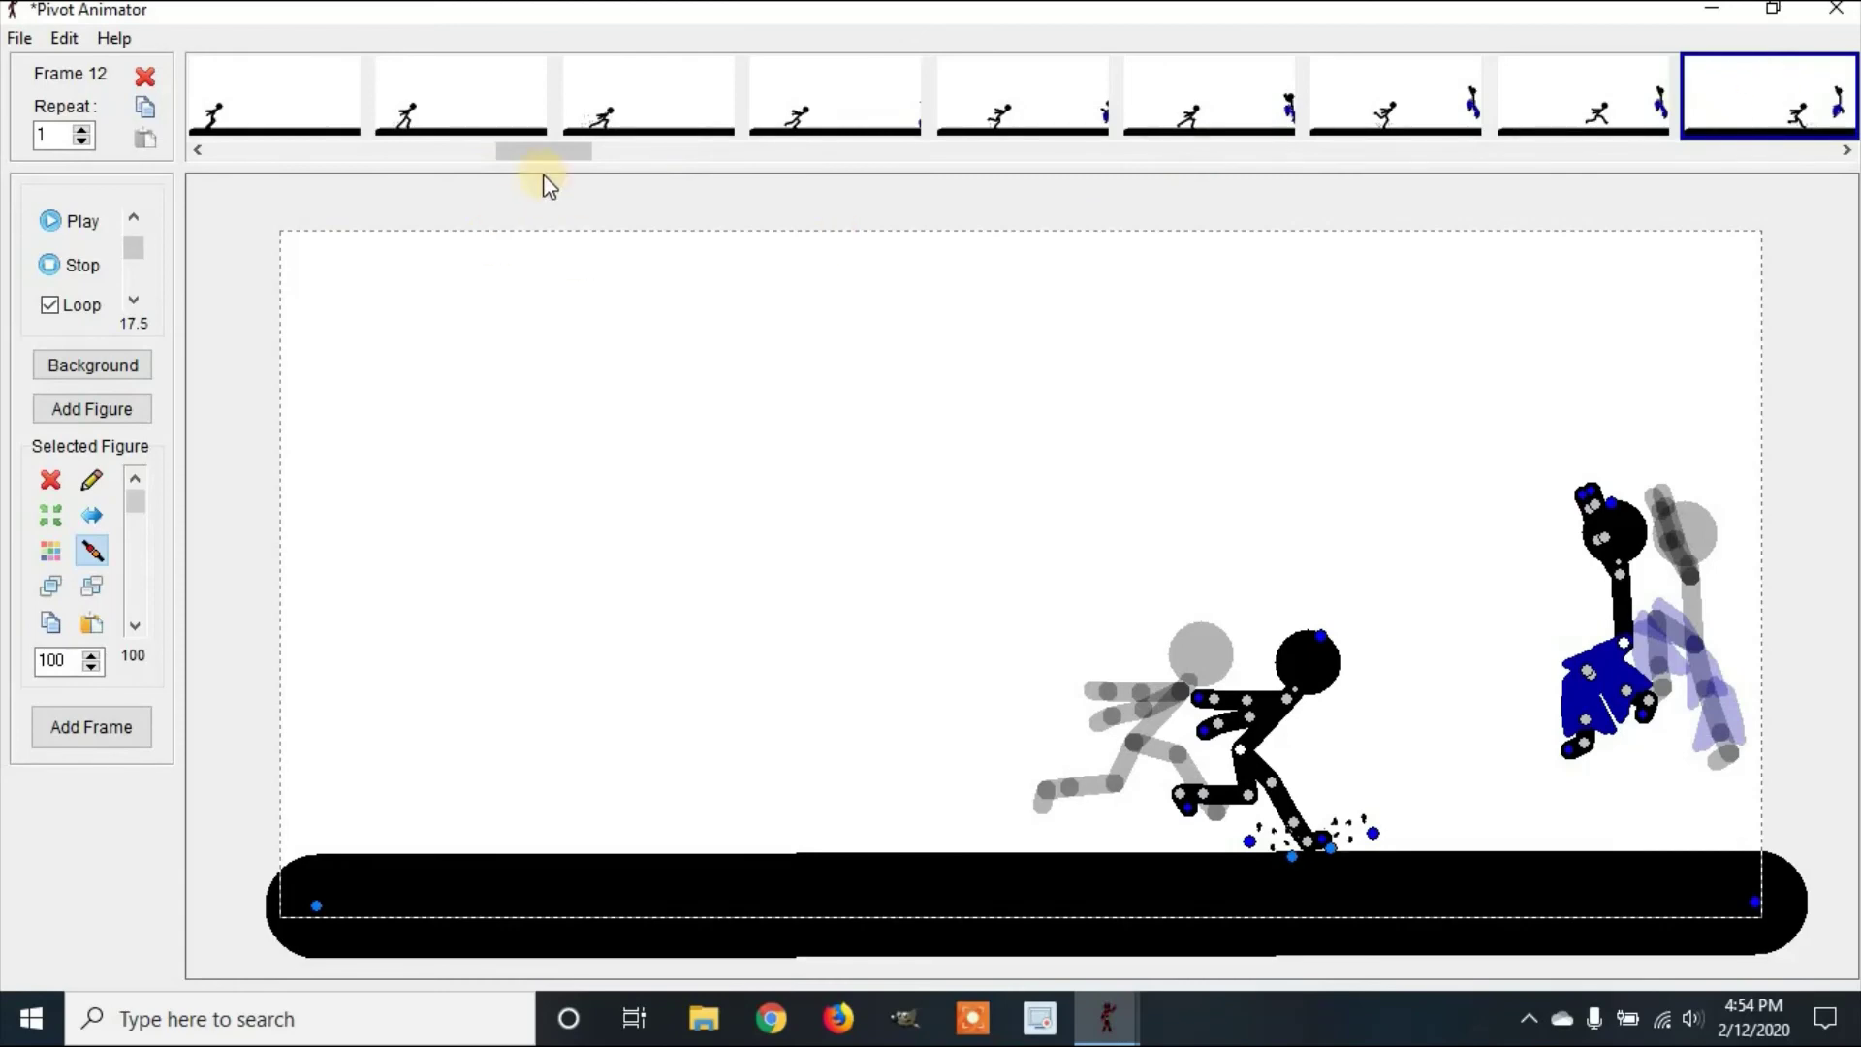
- Return to frame 1 and play the fight animation to review the dust effects
left_click_drag(539, 149, 281, 108)
left_click(274, 94)
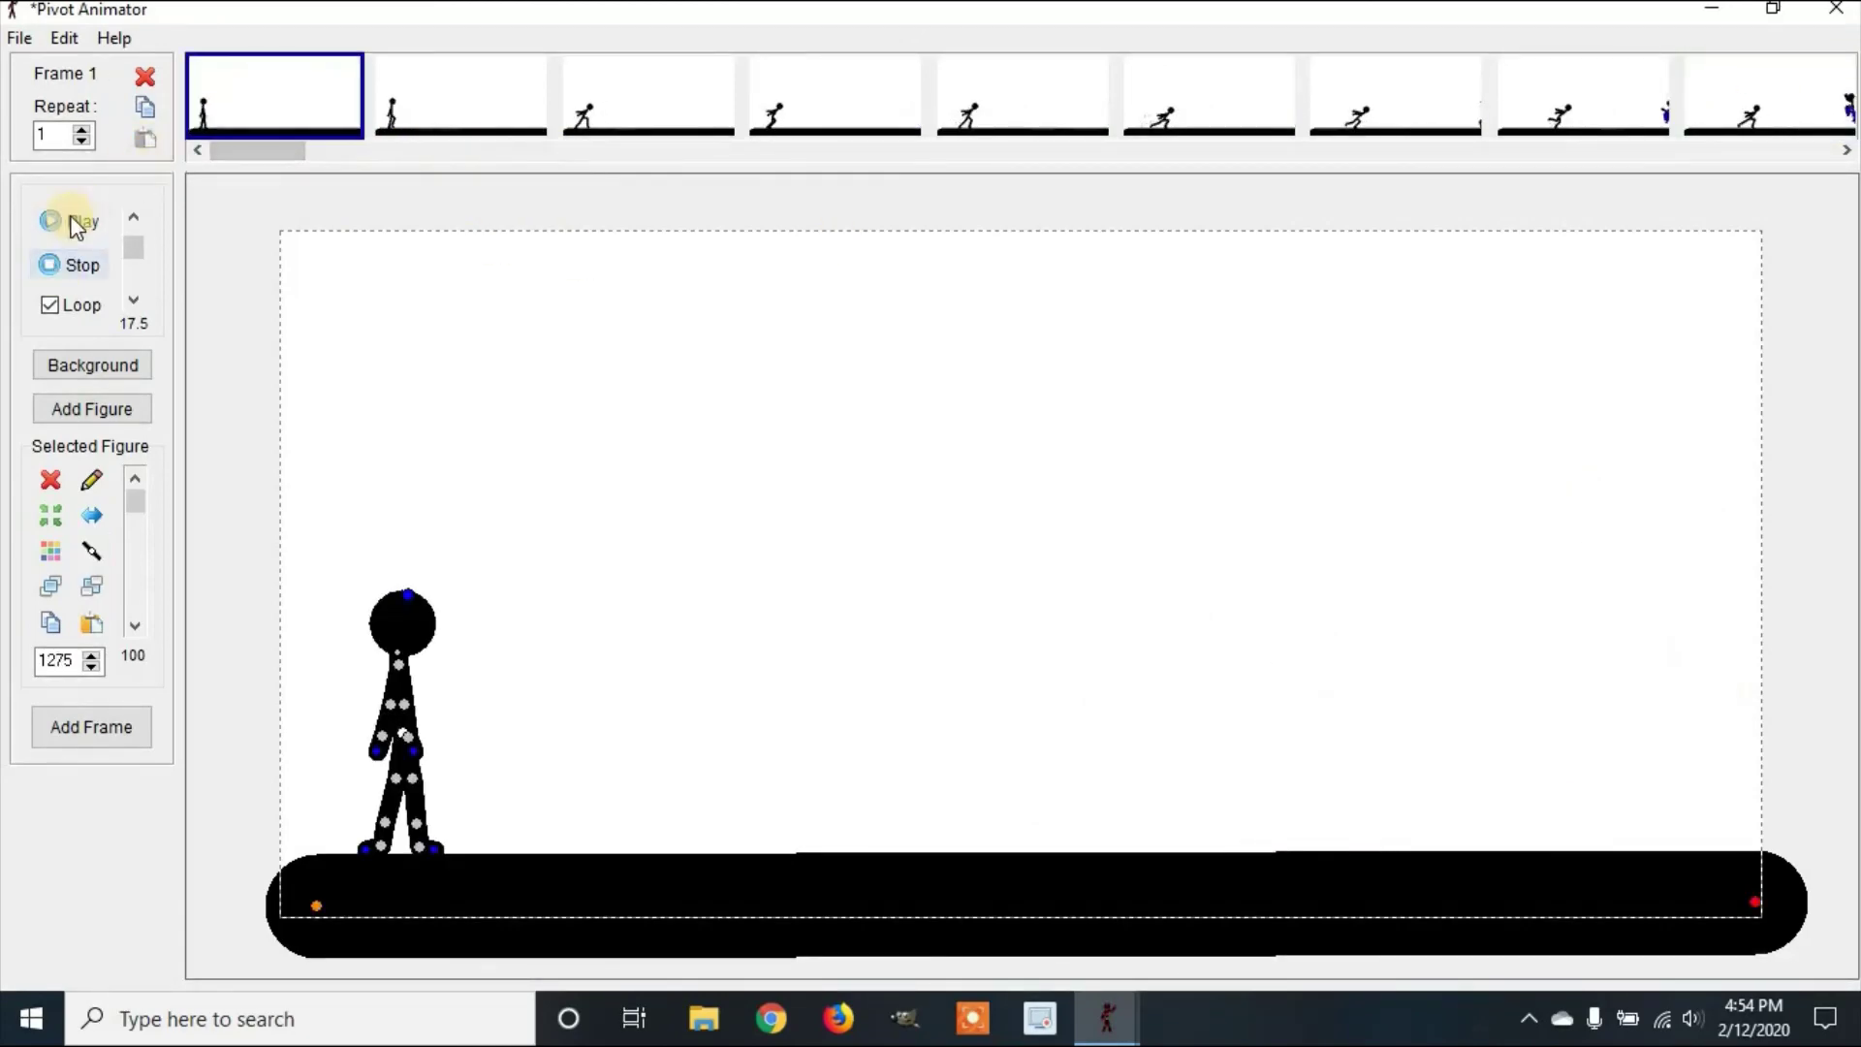
left_click(75, 221)
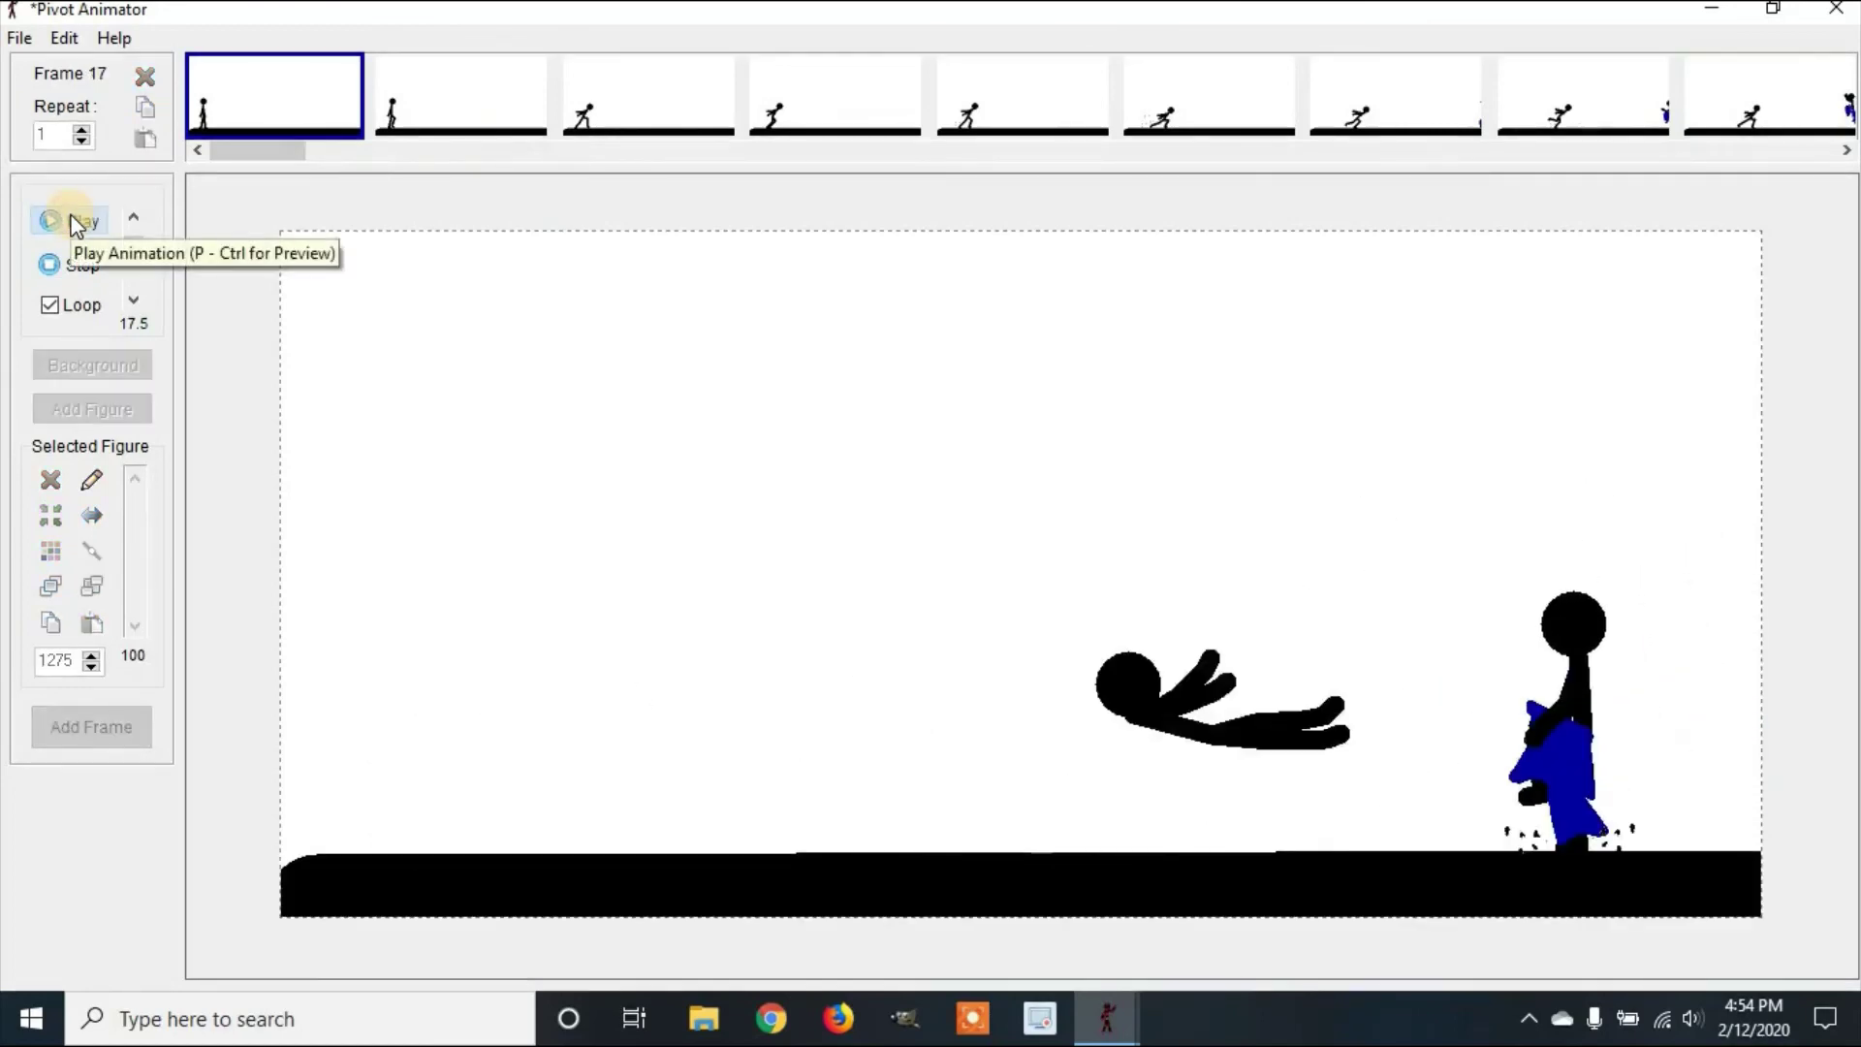